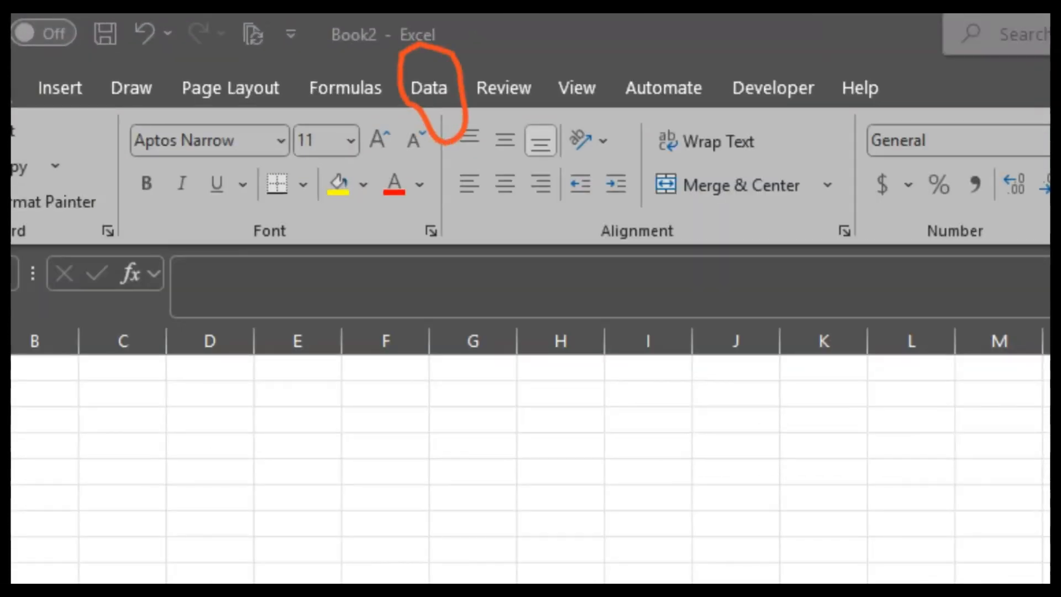
Import the sales_orders CSV file from the Downloads folder and open its data for transformation in Power Query Editor.
left_click(429, 87)
left_click(28, 87)
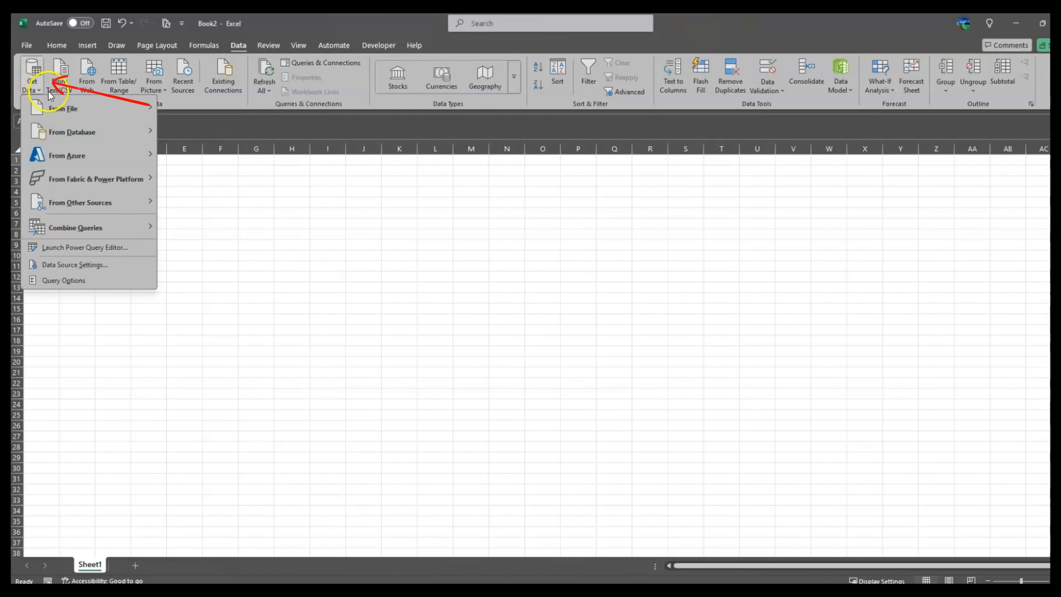
mouse_move(59, 200)
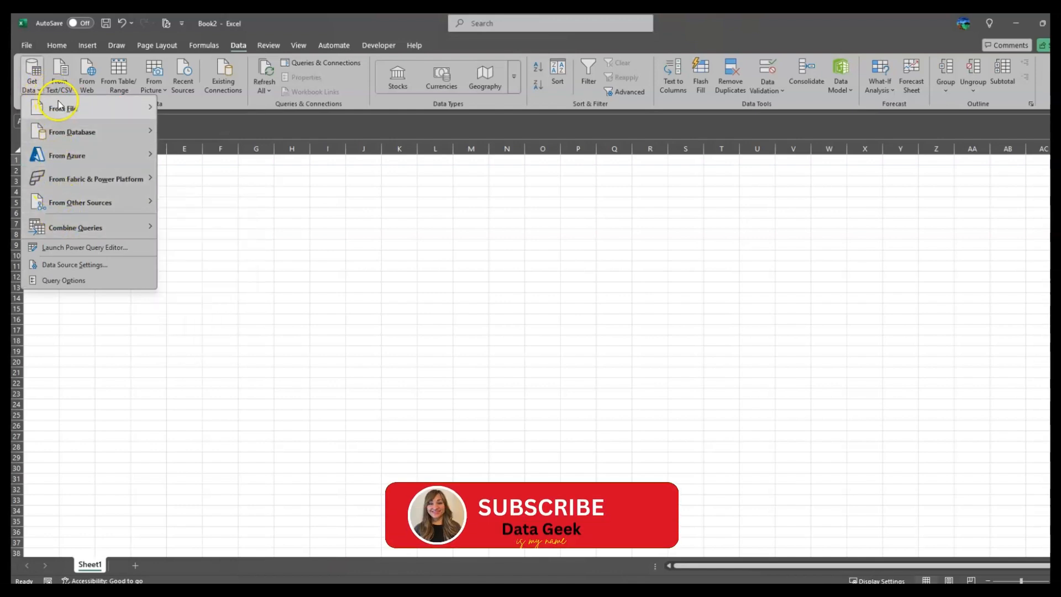
mouse_move(147, 107)
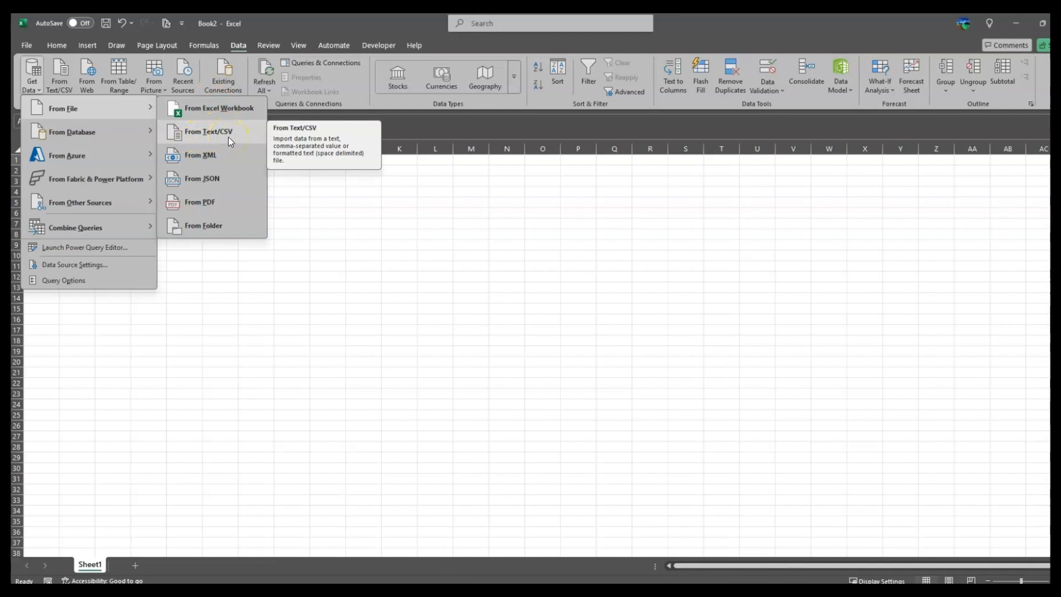
left_click(61, 73)
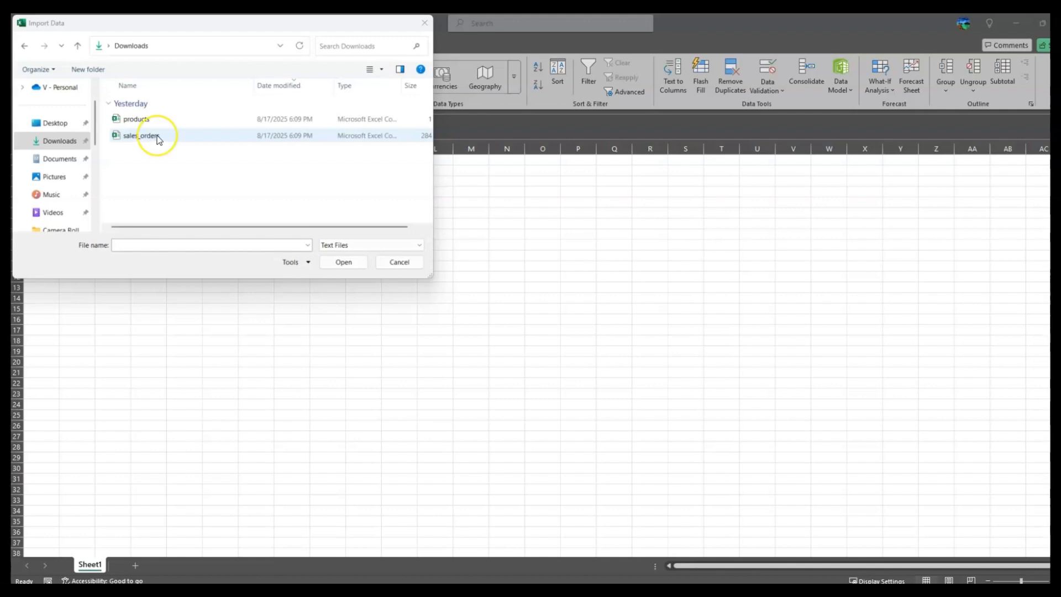
left_click(153, 138)
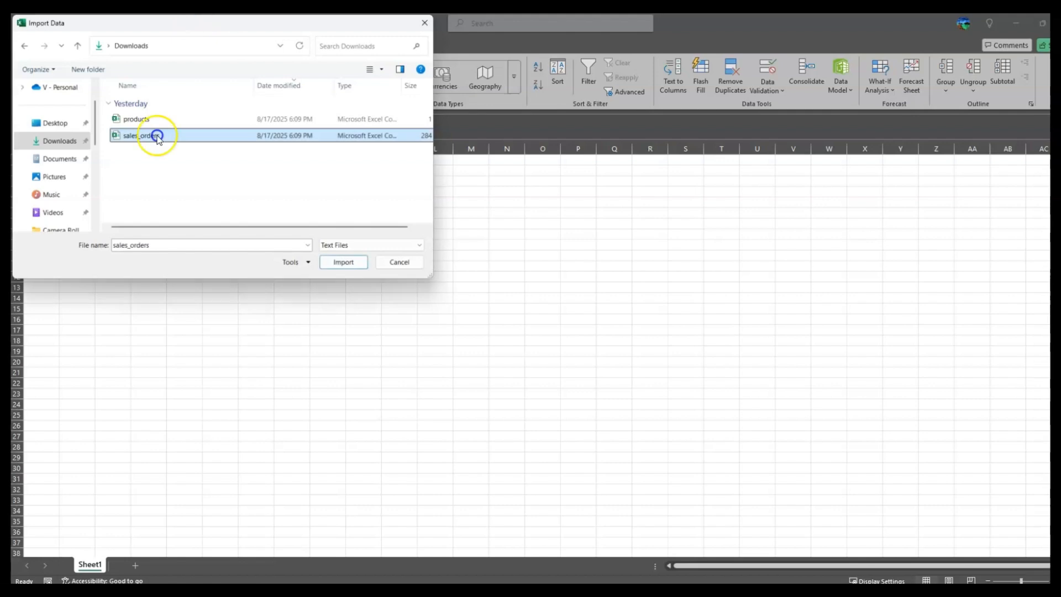
left_click(345, 263)
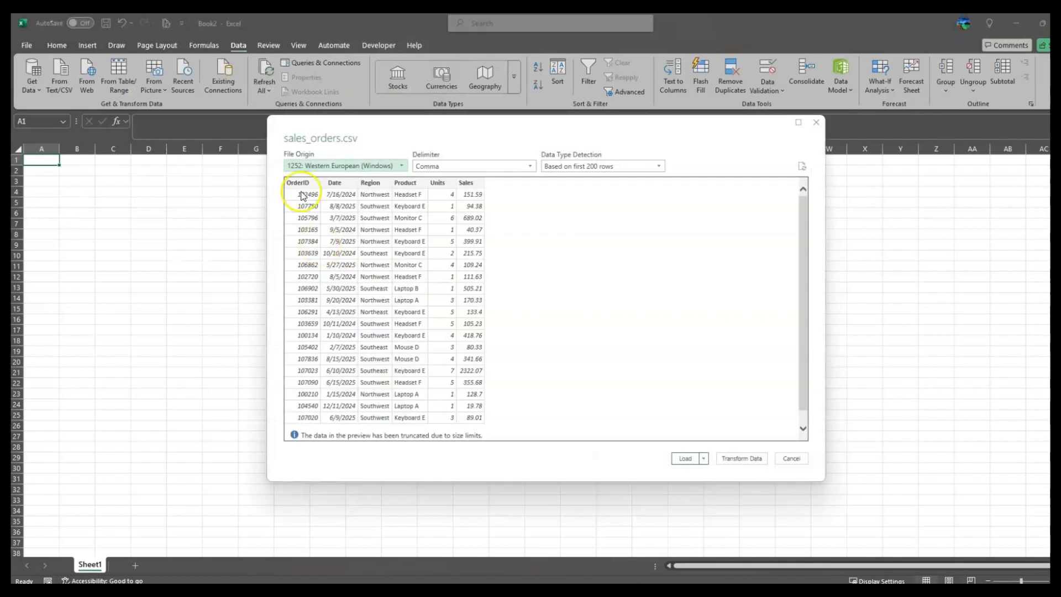
left_click_drag(392, 137, 364, 134)
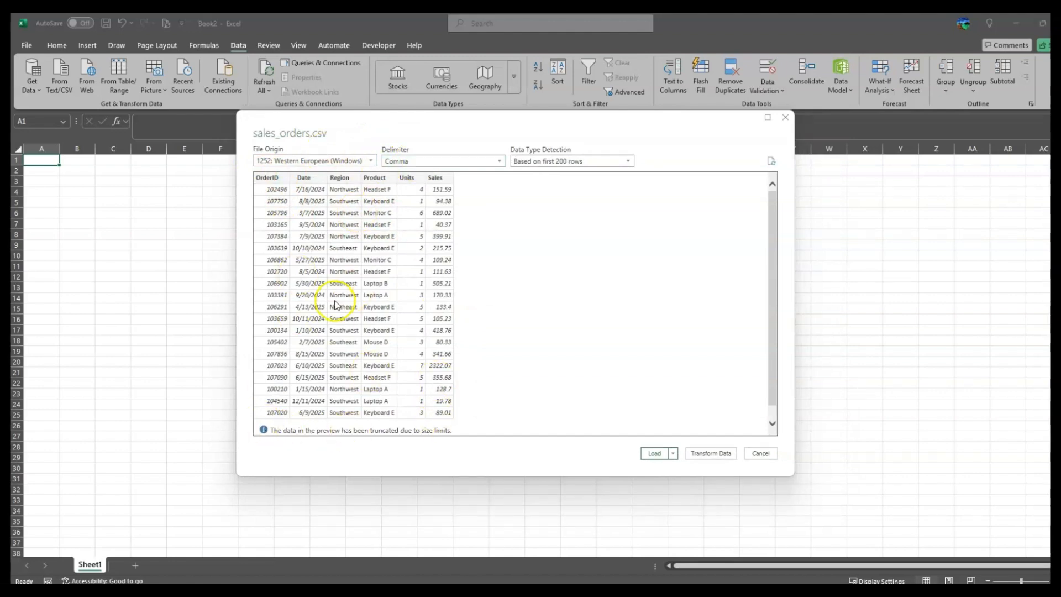
left_click(724, 455)
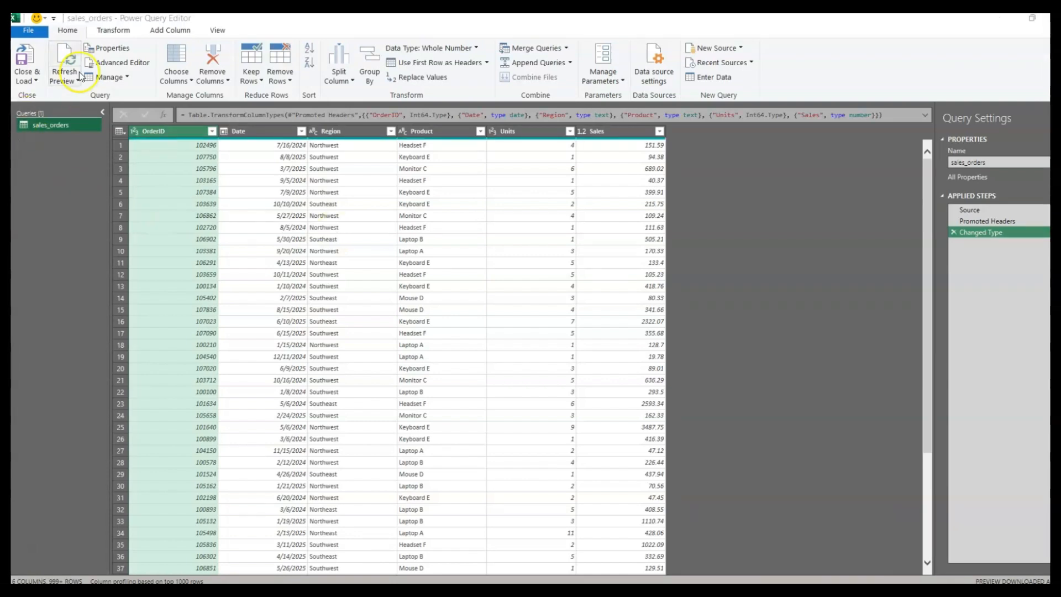
left_click(115, 32)
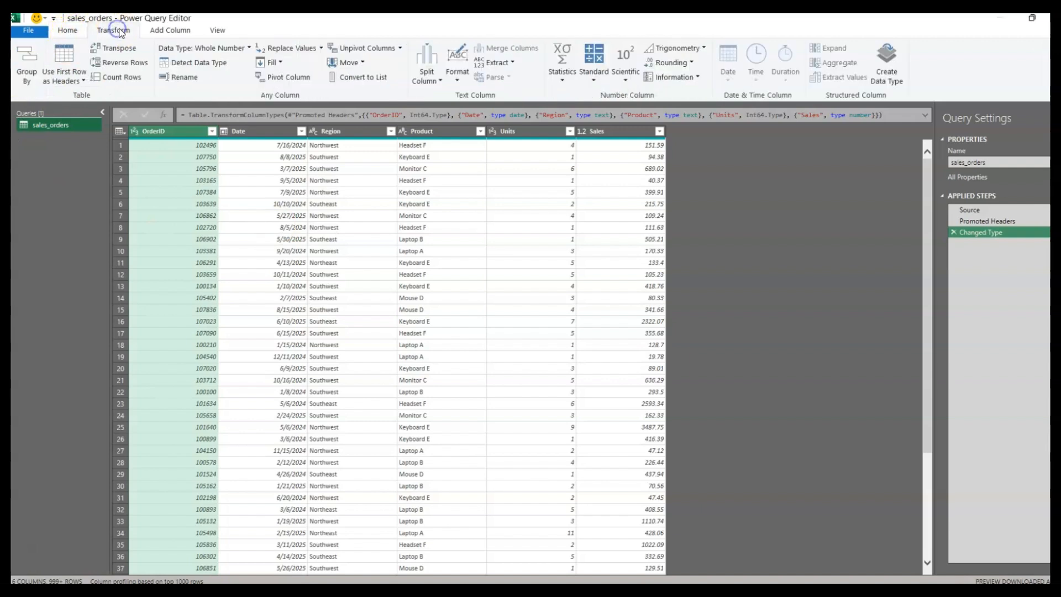
left_click(159, 35)
left_click(216, 31)
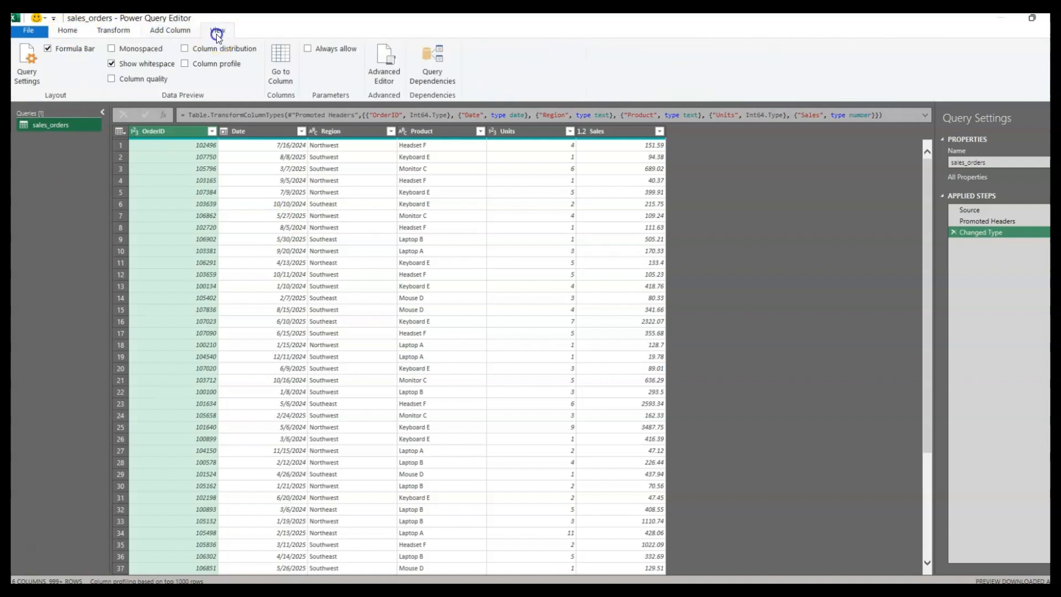
left_click(67, 31)
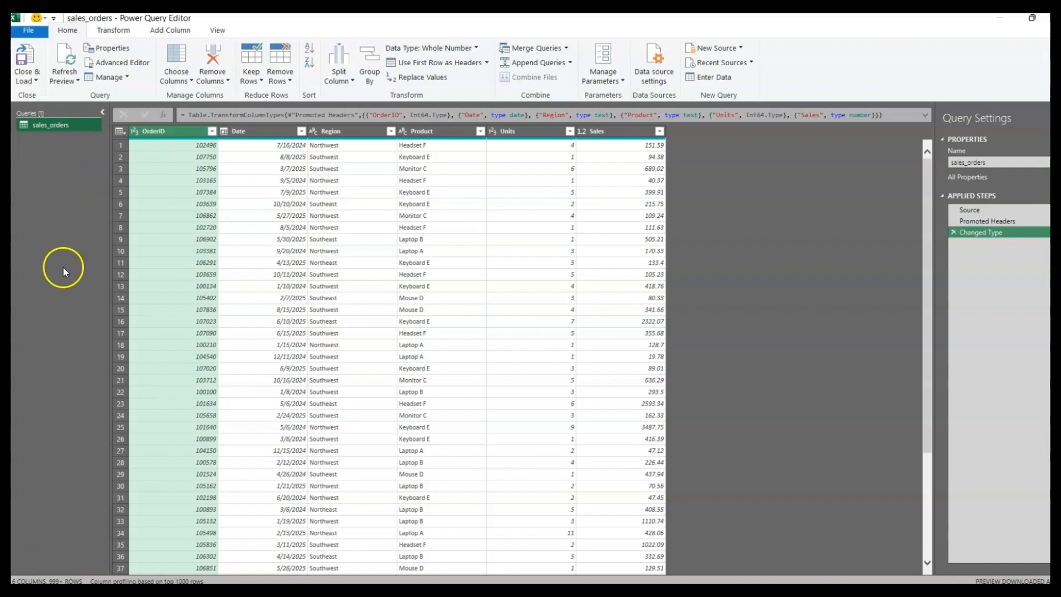
Check the data types assigned to the OrderID, Date and Region columns against the available type options.
left_click(134, 133)
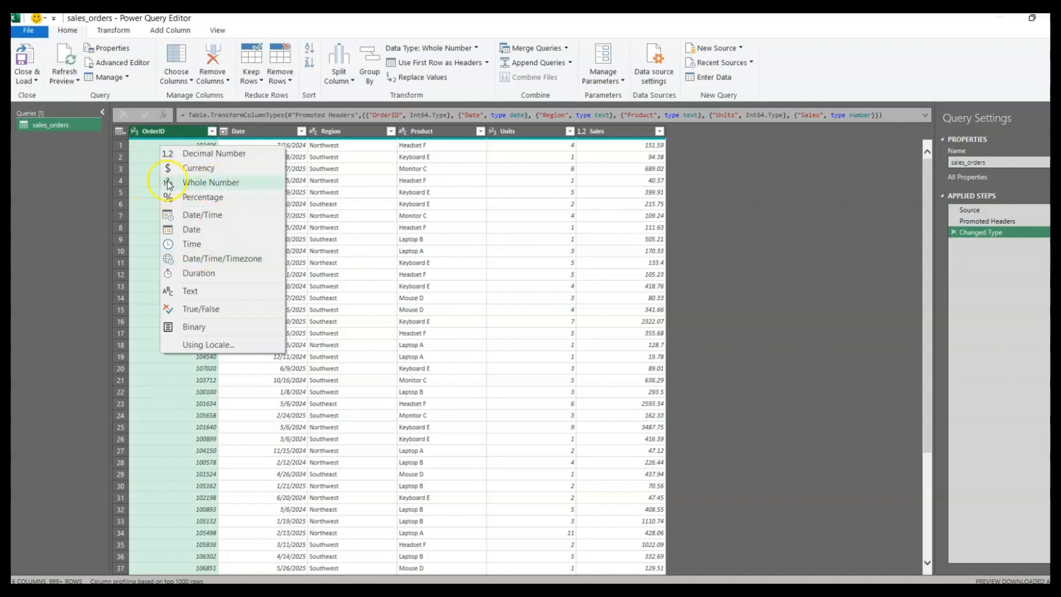
left_click(149, 144)
left_click(249, 168)
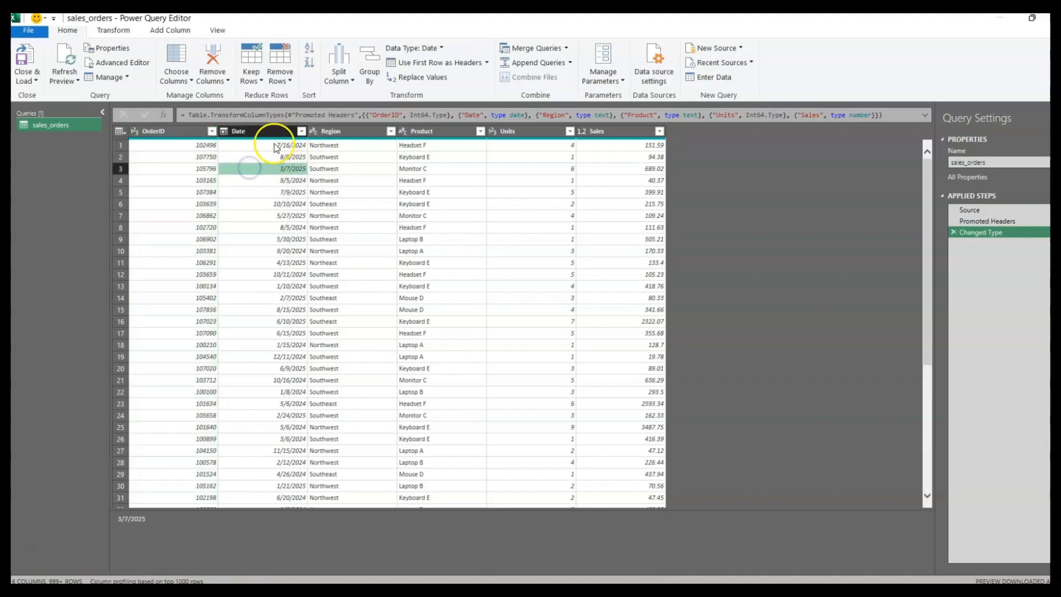
left_click(235, 131)
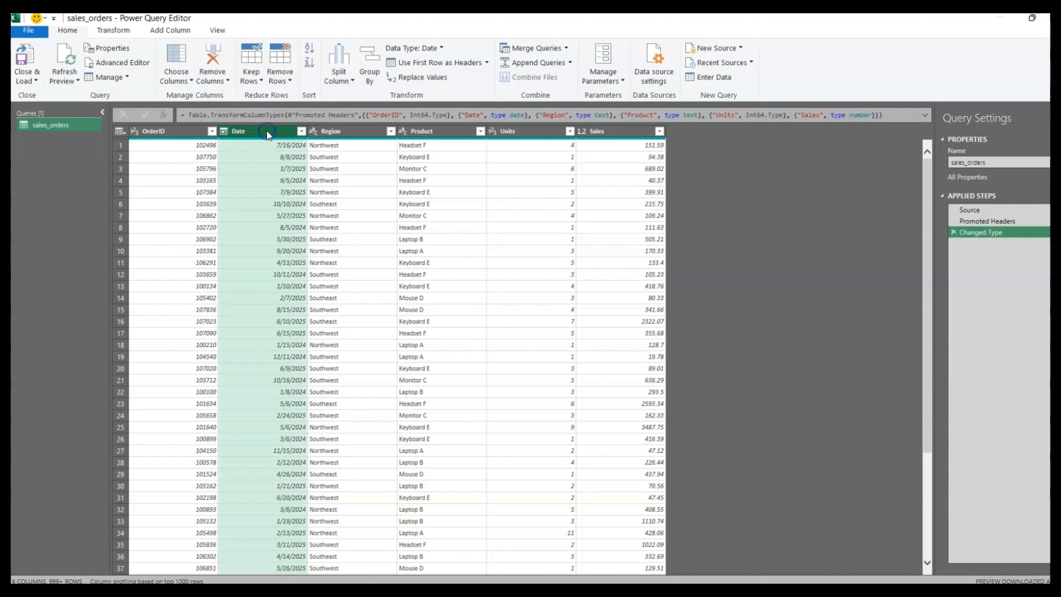
left_click(223, 132)
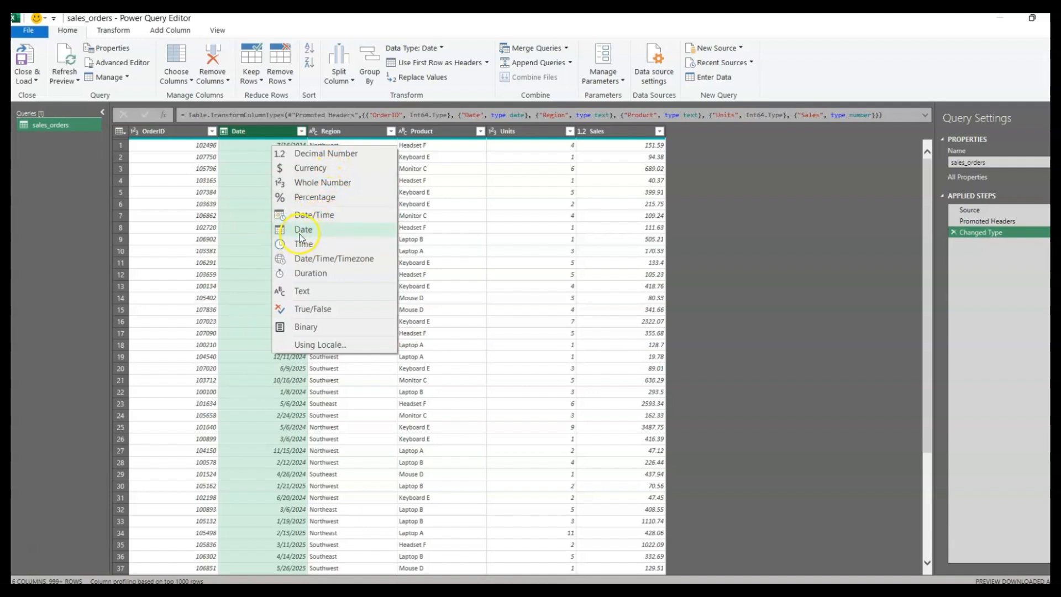
left_click(266, 145)
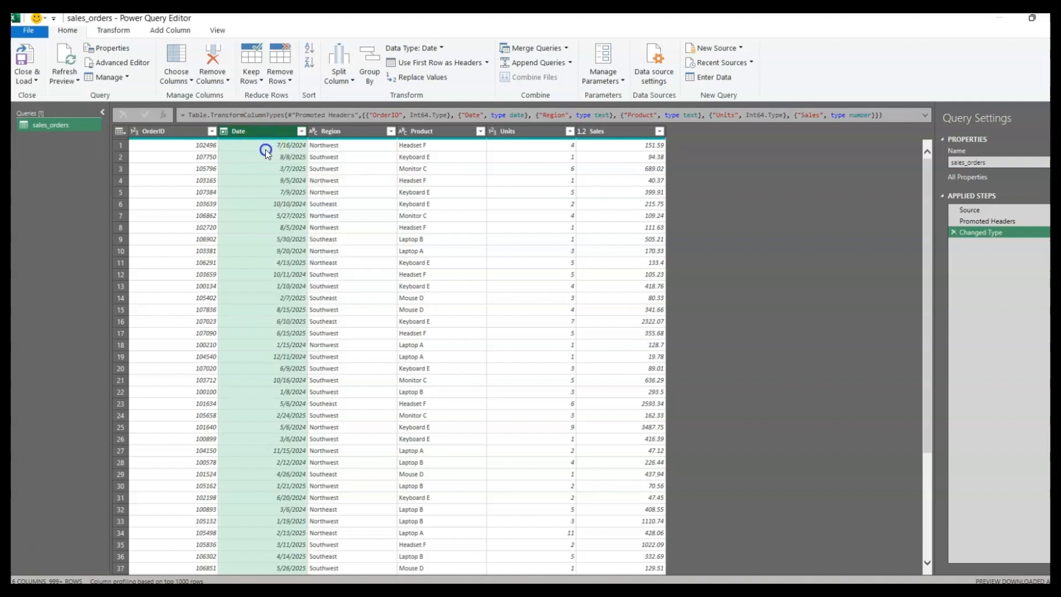
left_click(315, 131)
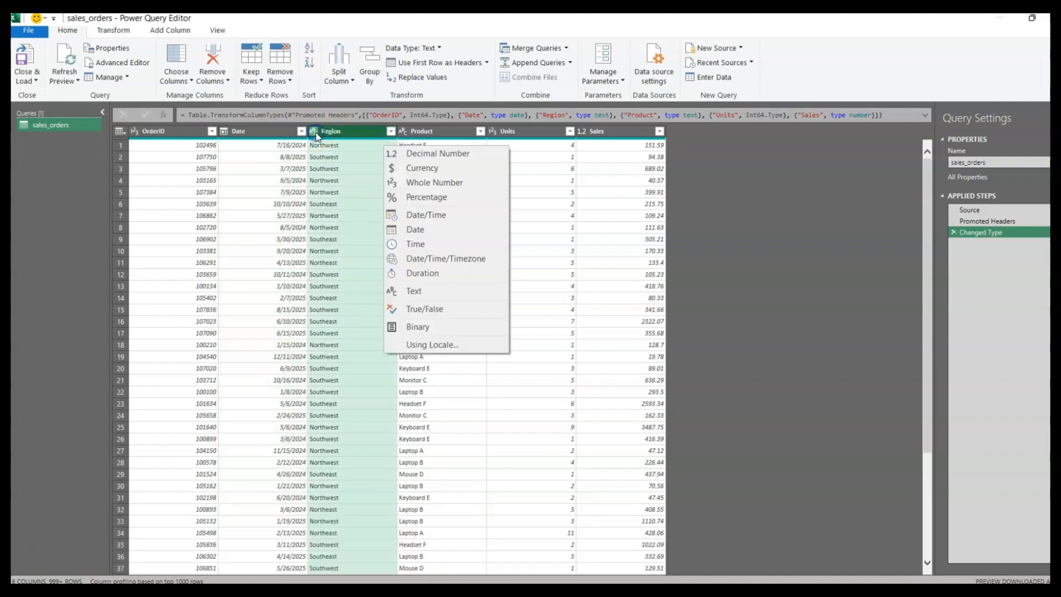
left_click(551, 192)
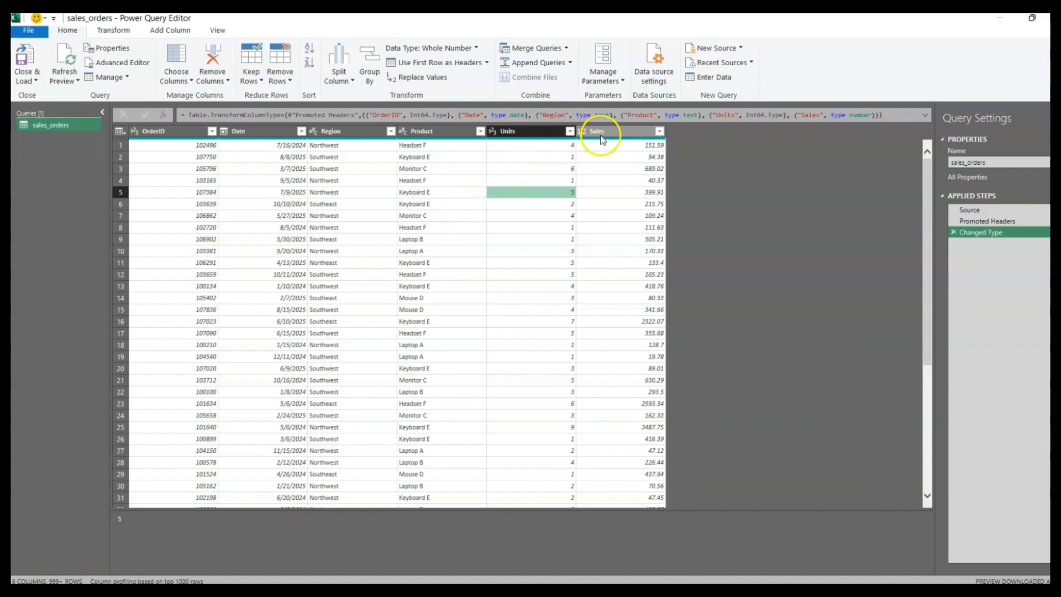
Change the Sales column's data type to Currency, replacing the current type conversion.
left_click(583, 133)
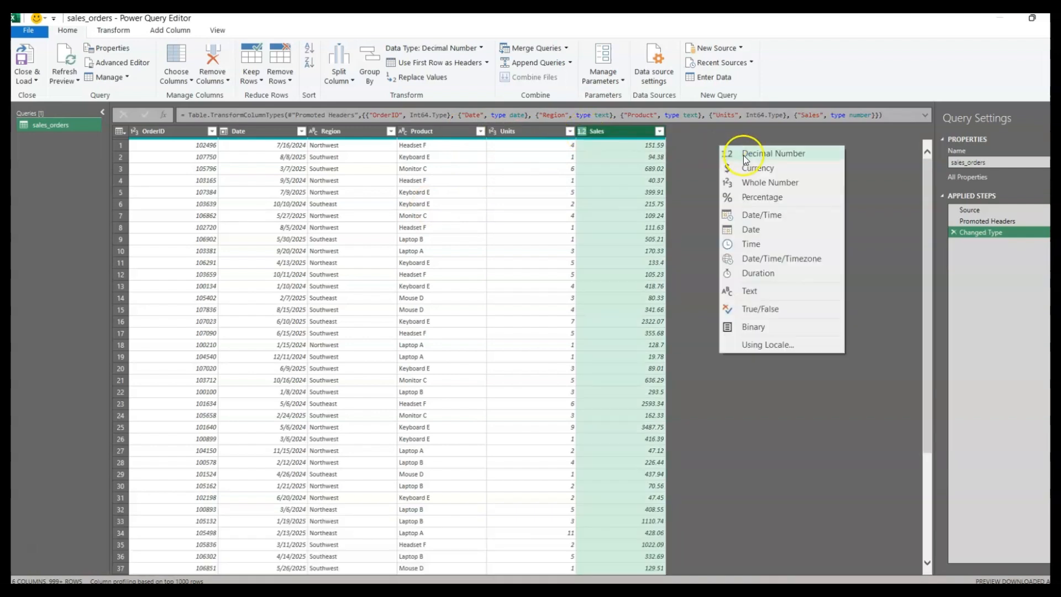
left_click(769, 172)
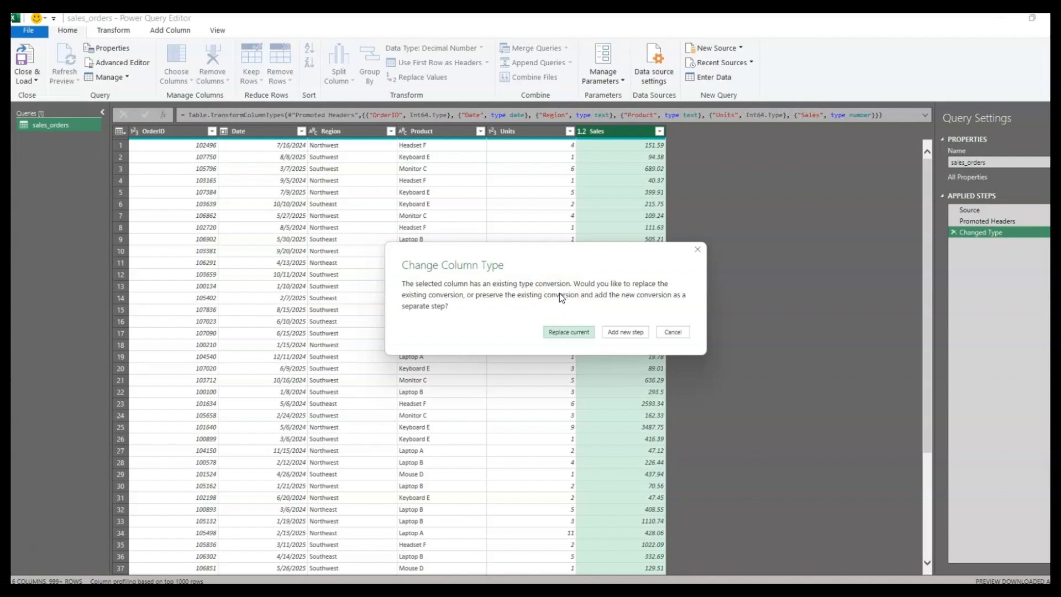
left_click(578, 334)
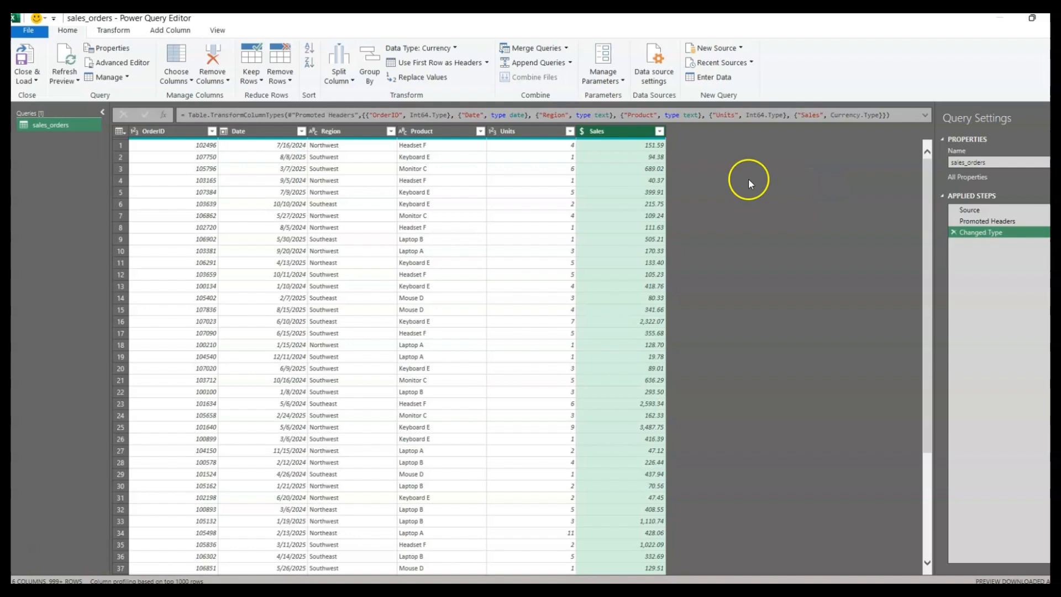
Remove rows with errors and duplicate rows from the entire sales_orders table.
left_click(118, 132)
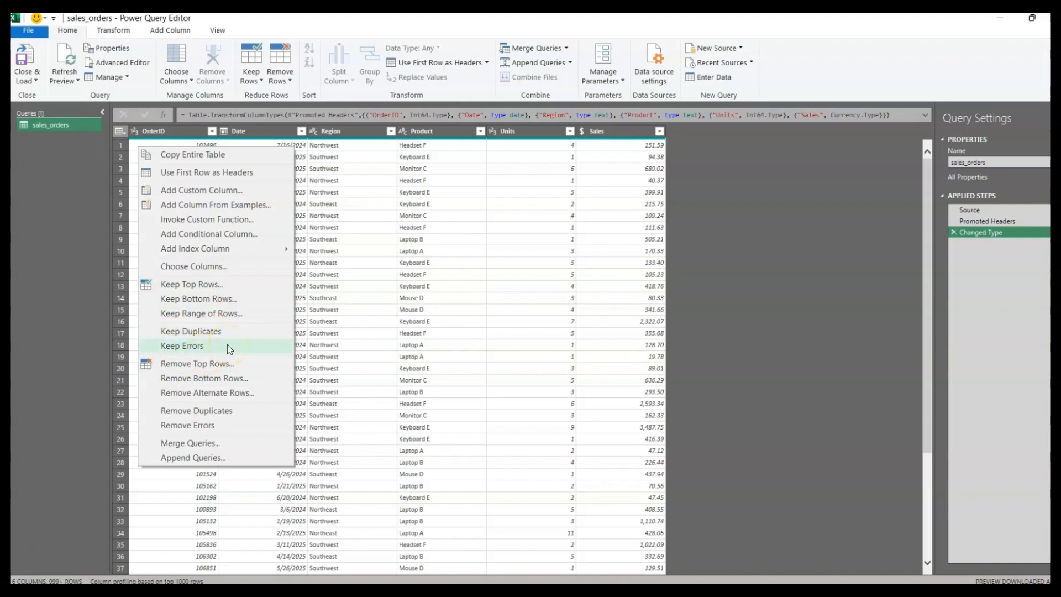
left_click(205, 428)
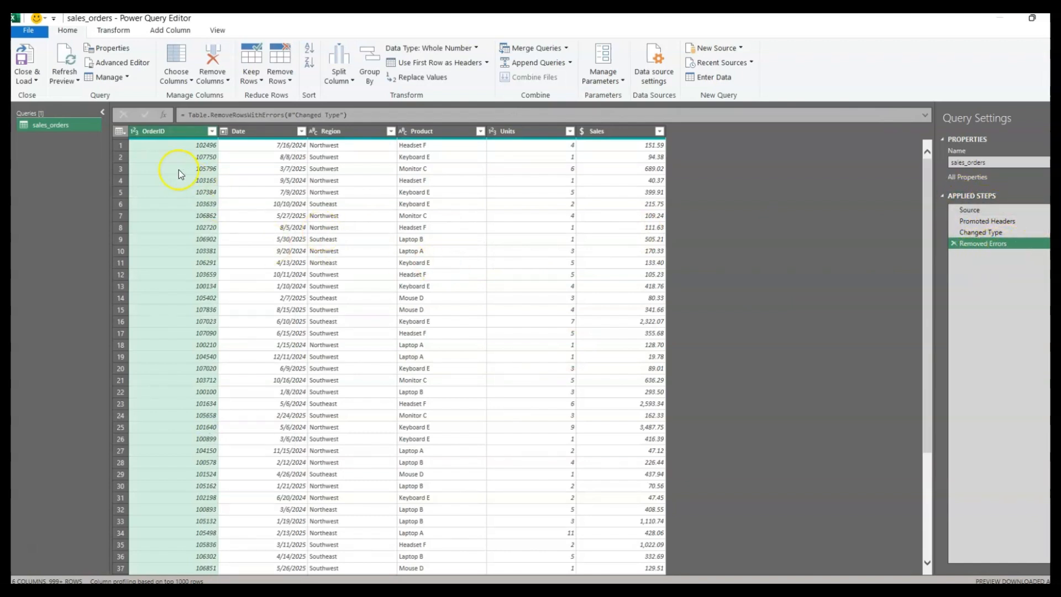
left_click(118, 130)
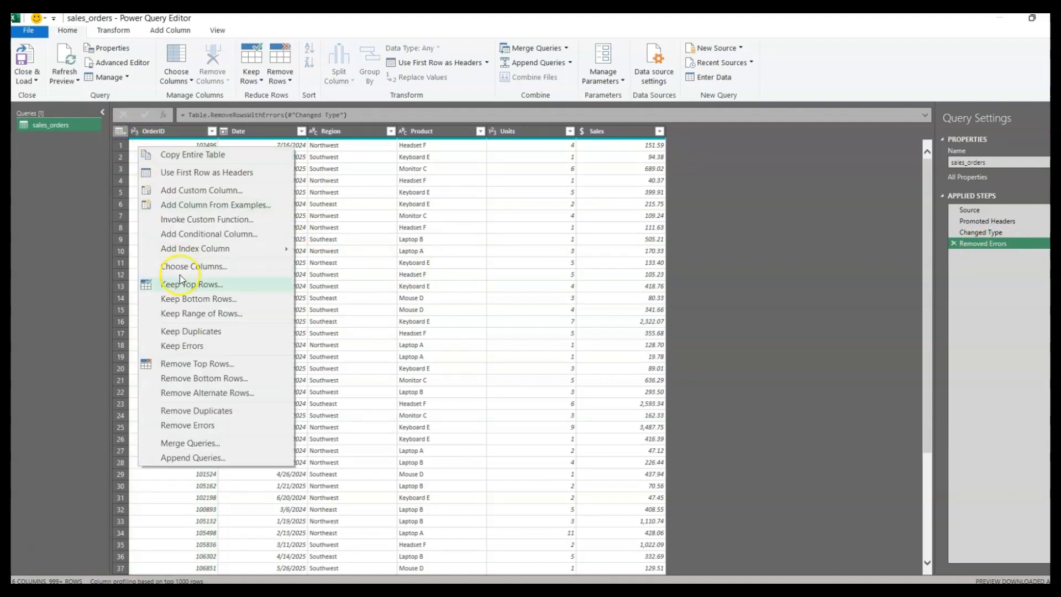
left_click(195, 410)
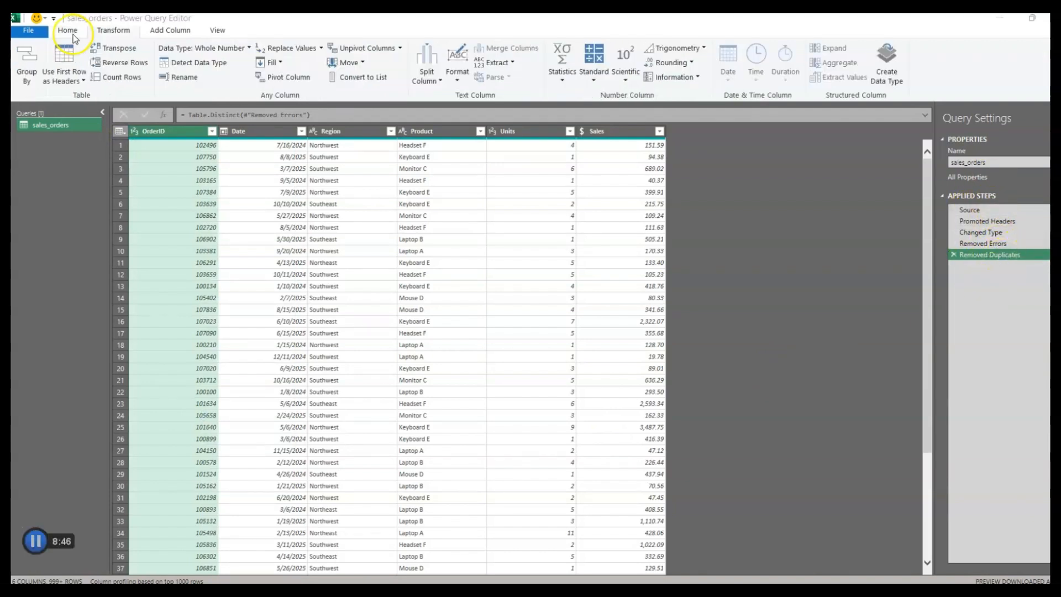
Try promoting the first row to column headers, and delete the applied steps this adds.
left_click(68, 32)
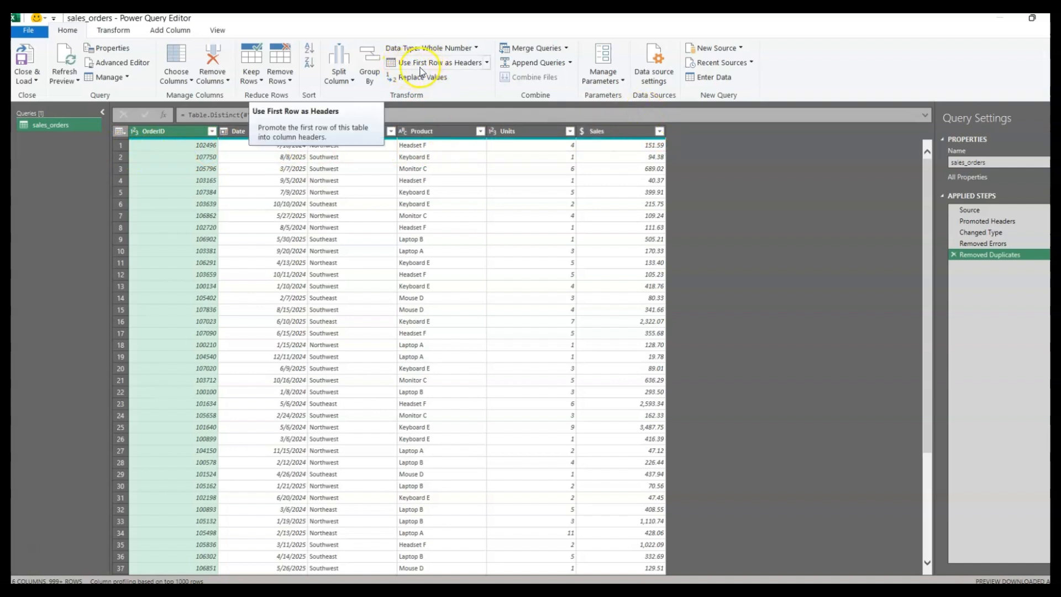
left_click(476, 67)
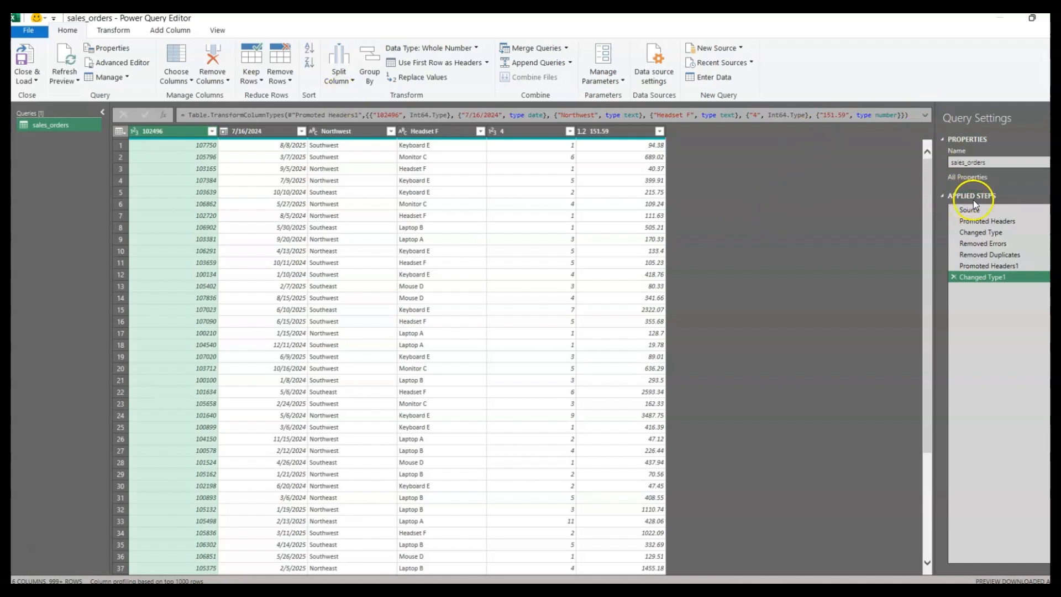
left_click(954, 276)
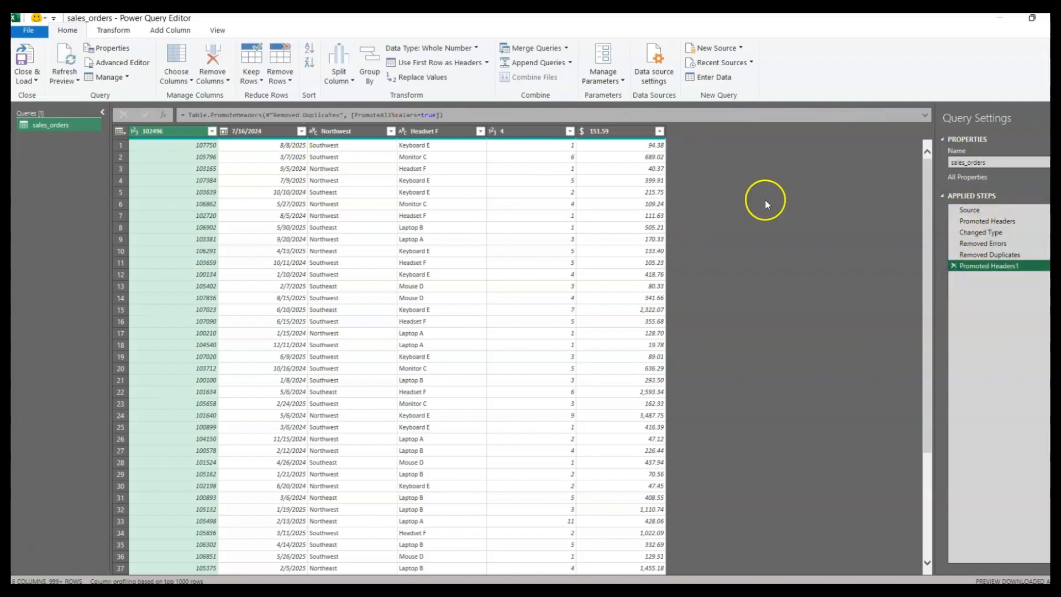
left_click(954, 267)
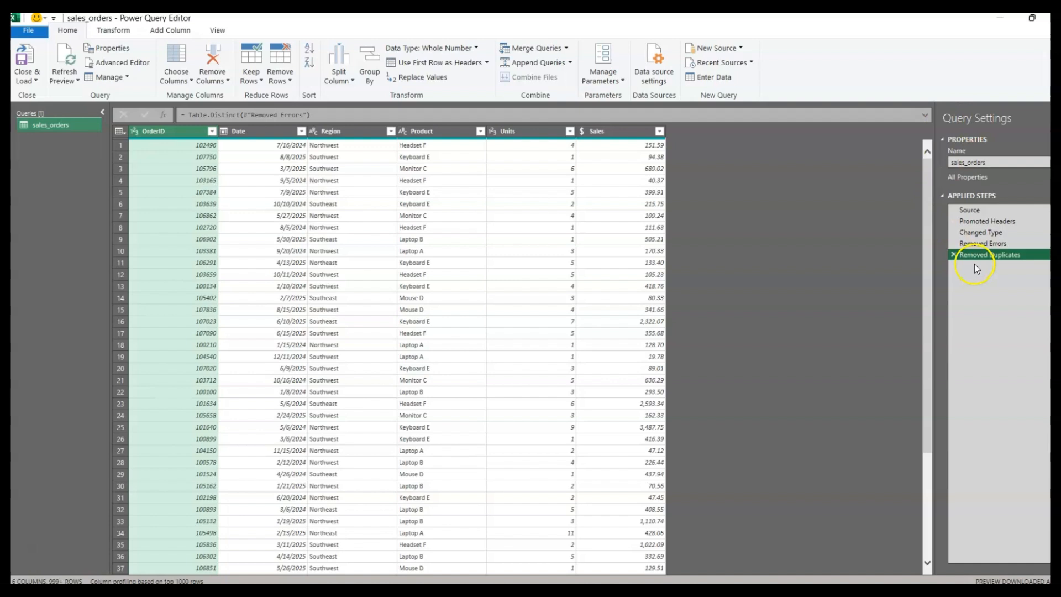
left_click(108, 32)
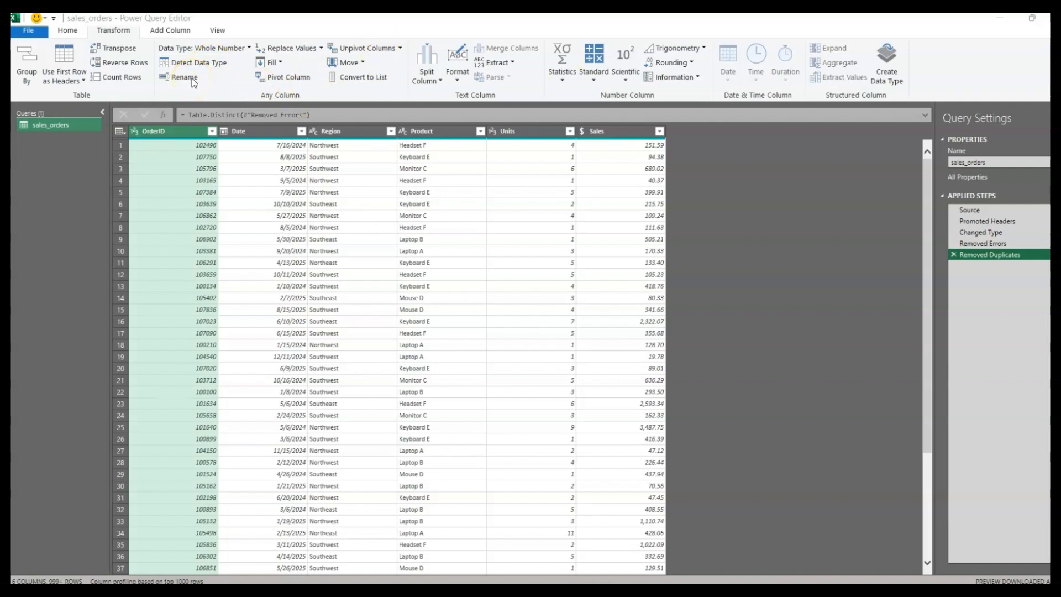
left_click(327, 60)
left_click(363, 62)
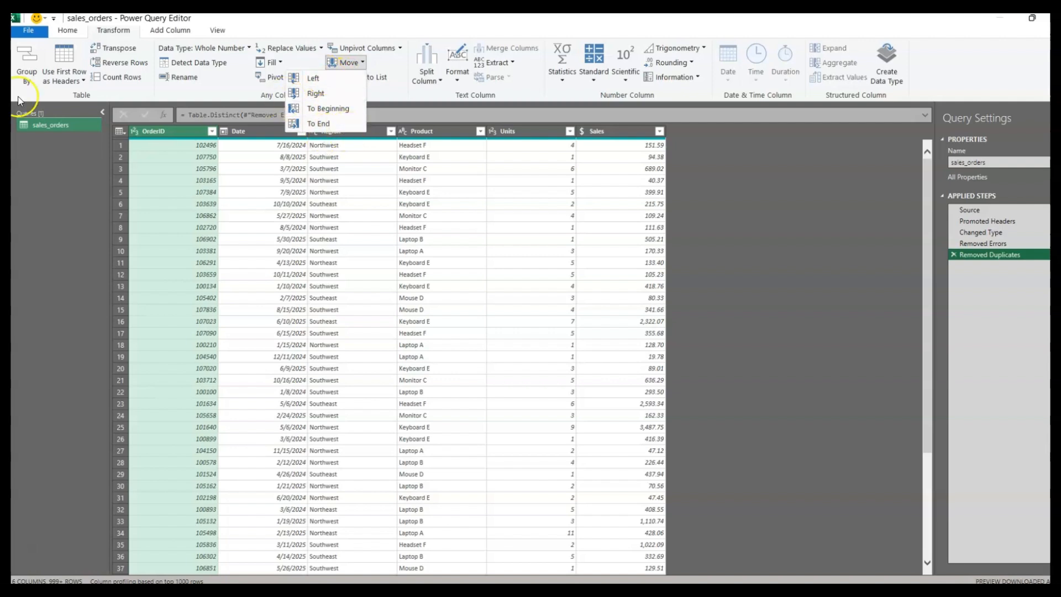
left_click(119, 94)
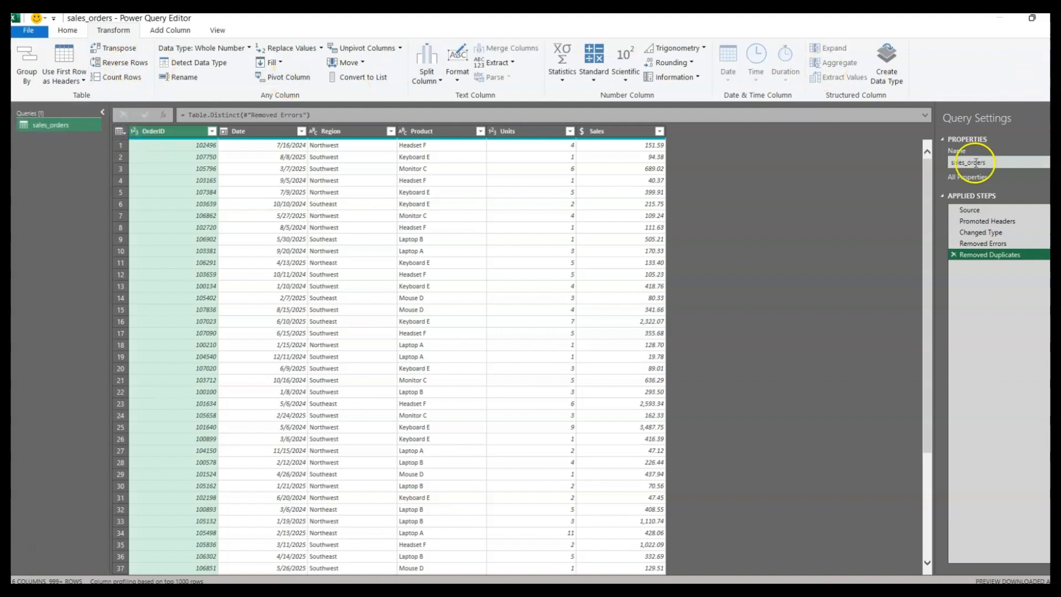
left_click(168, 32)
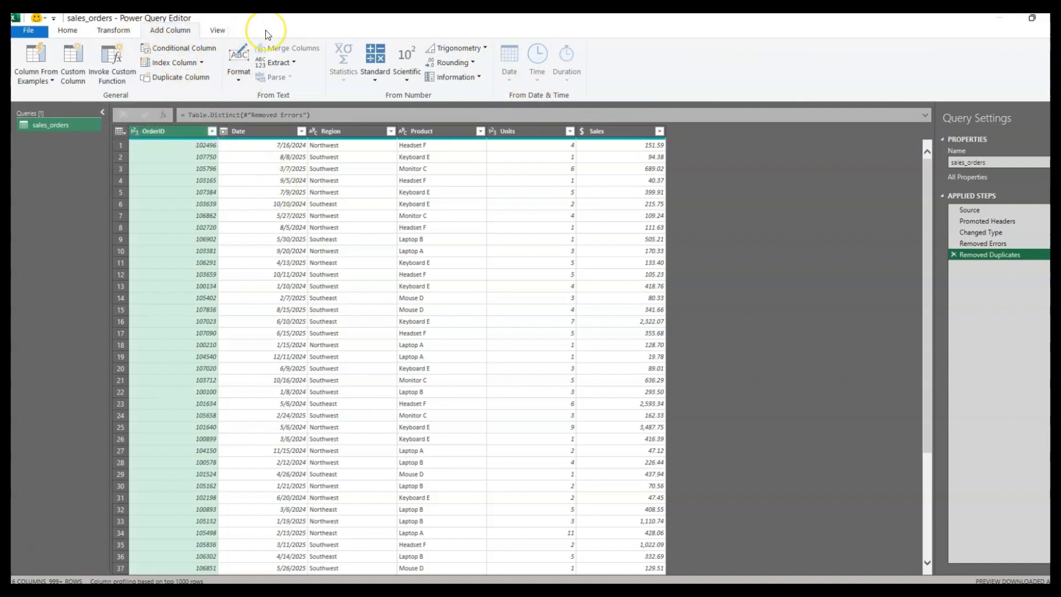
Examine the column operations available for the Date column in the sales_orders query.
scroll(265, 30, "up", 2)
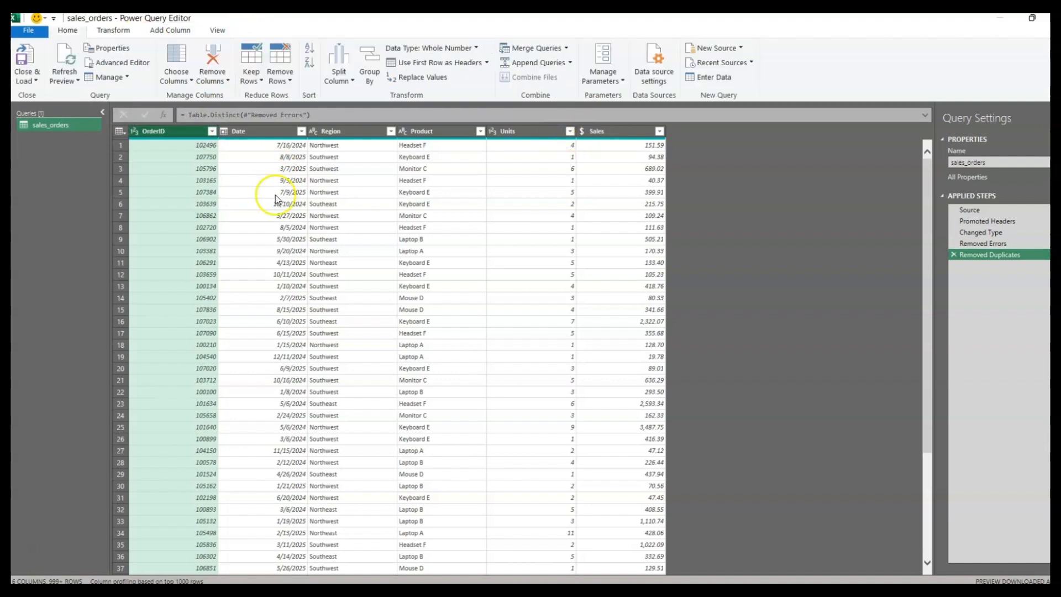
left_click(263, 134)
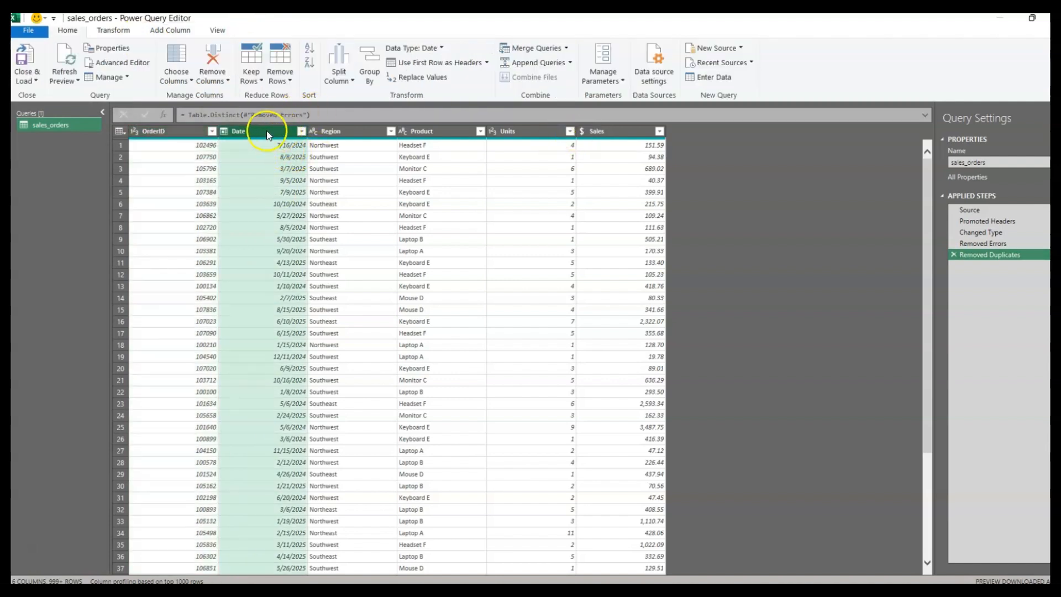
right_click(262, 131)
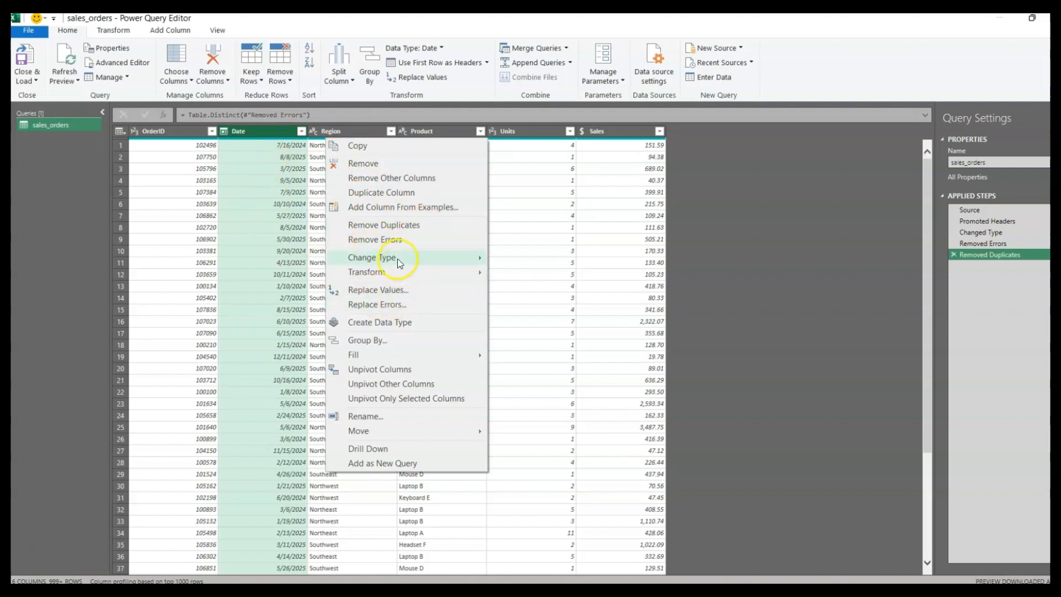
mouse_move(397, 259)
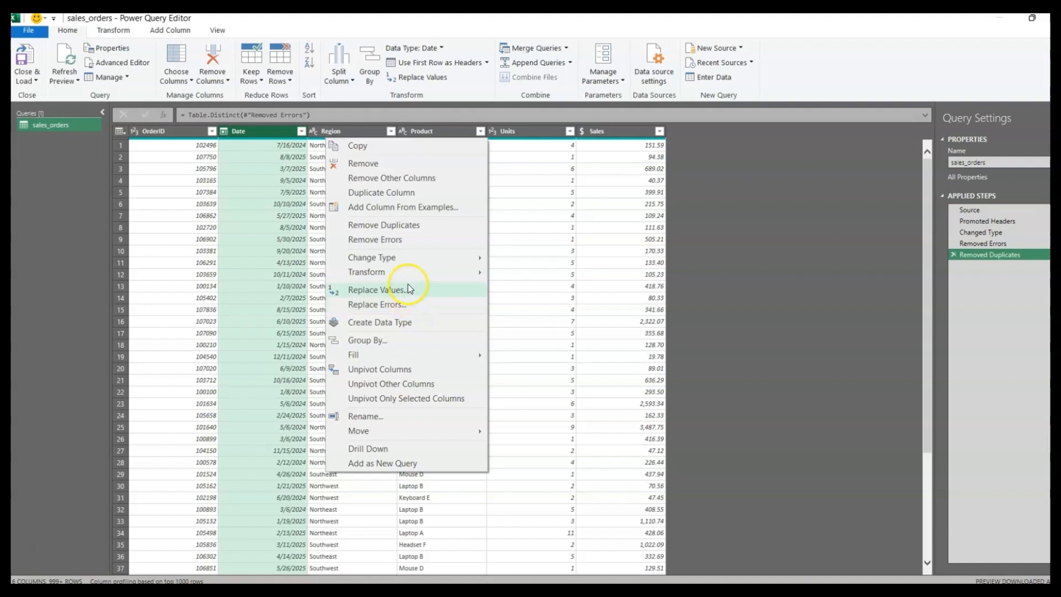
left_click(275, 135)
left_click(334, 428)
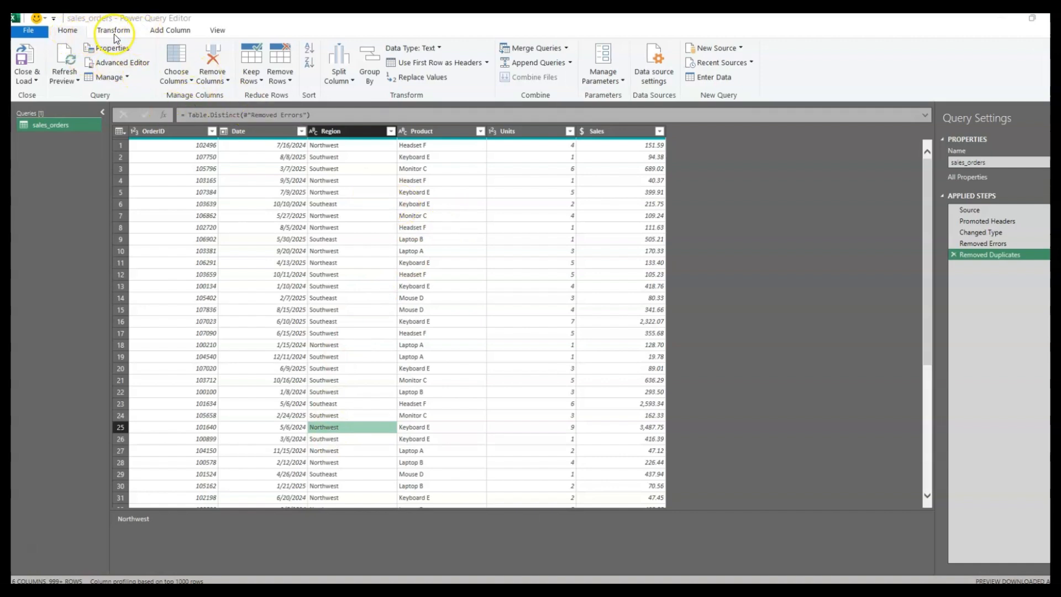
Start a custom column in the sales_orders query and name it Sales_Recalc.
left_click(167, 33)
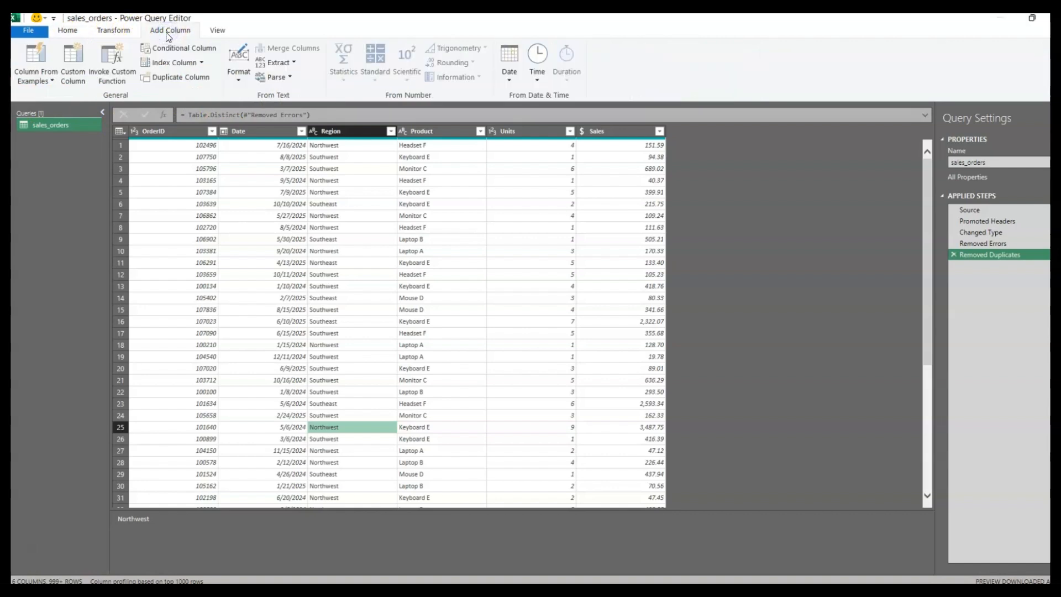
left_click(71, 65)
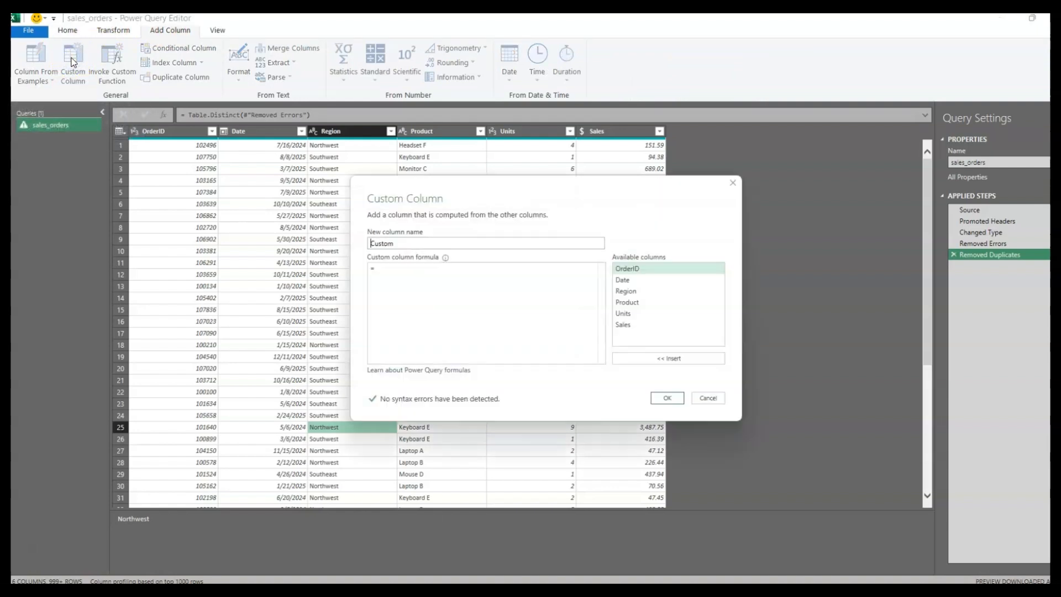
double_click(391, 244)
type("Sales_Recalc")
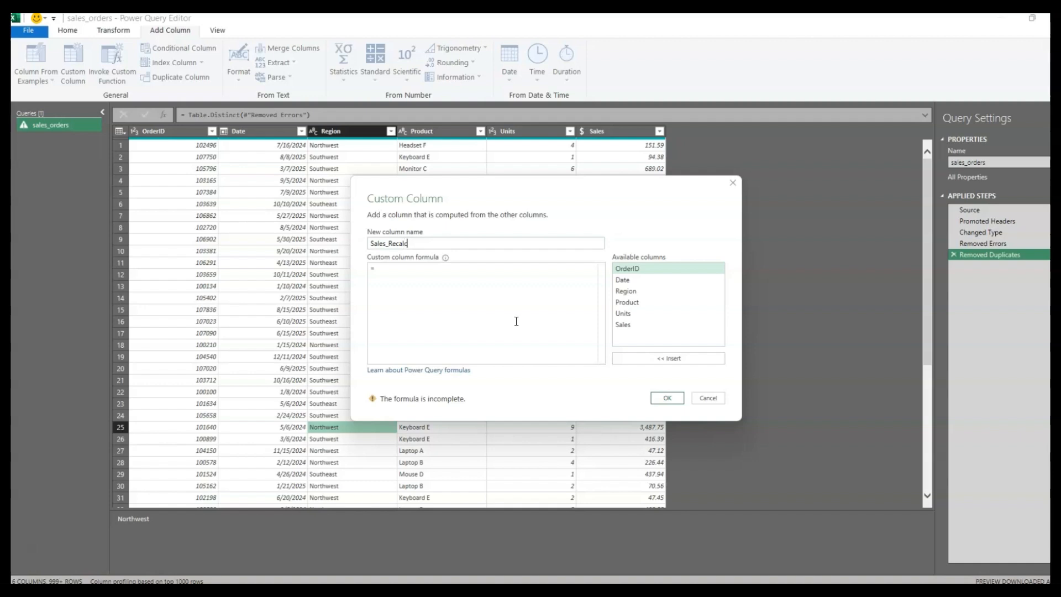
Define the Sales_Recalc custom column with the formula [Sales] * [Units] and add it to the table.
left_click(516, 321)
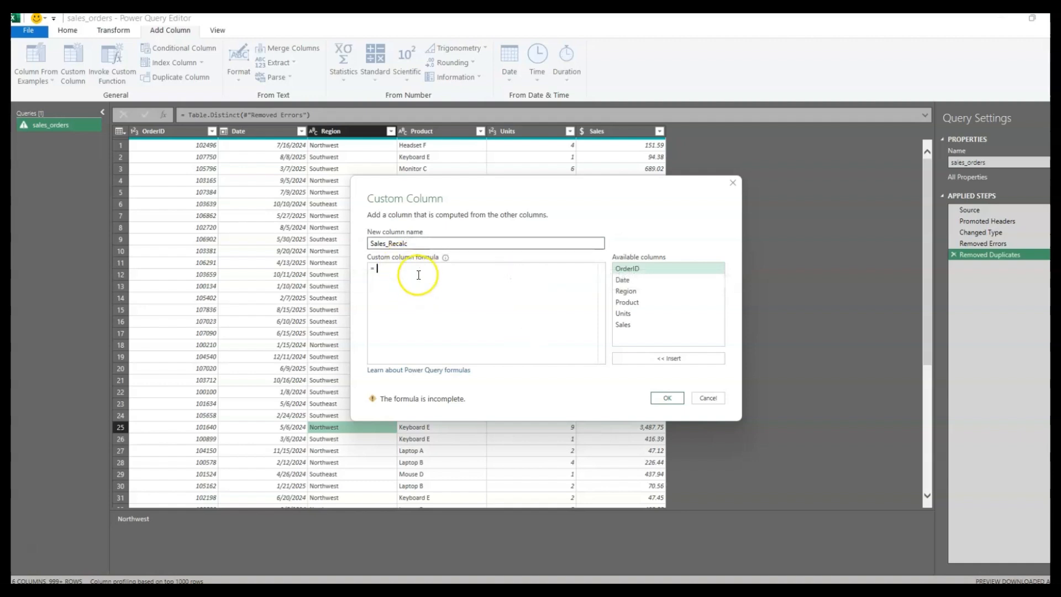
left_click_drag(561, 192, 617, 268)
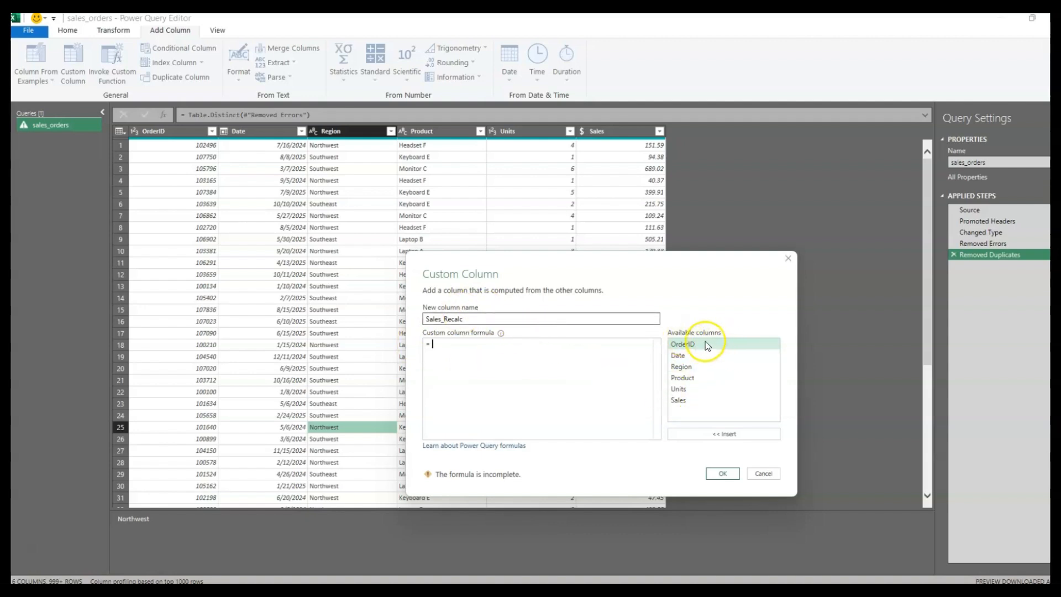
left_click(685, 401)
double_click(678, 402)
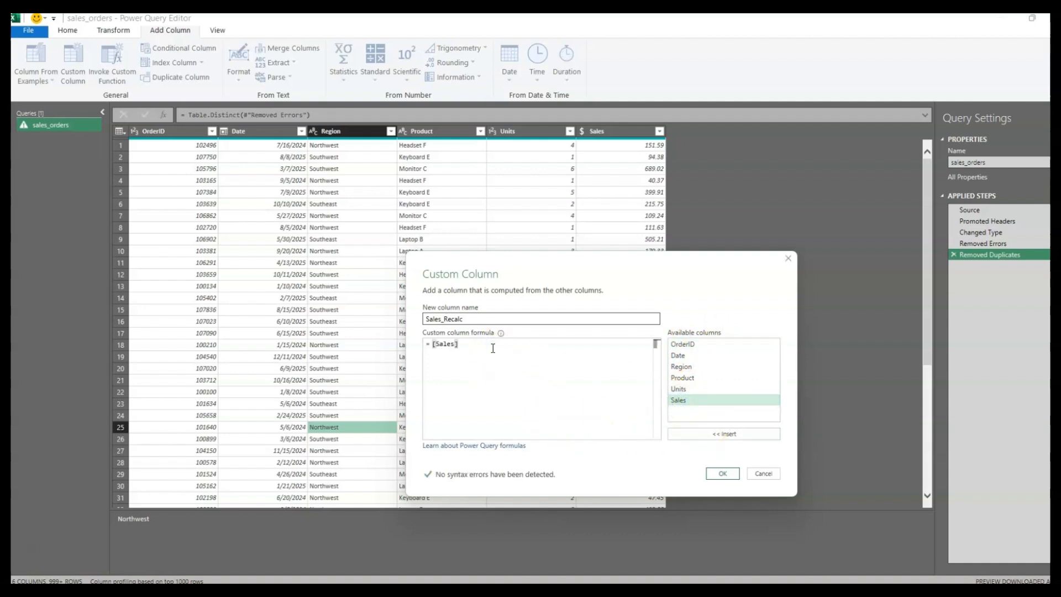
type("*")
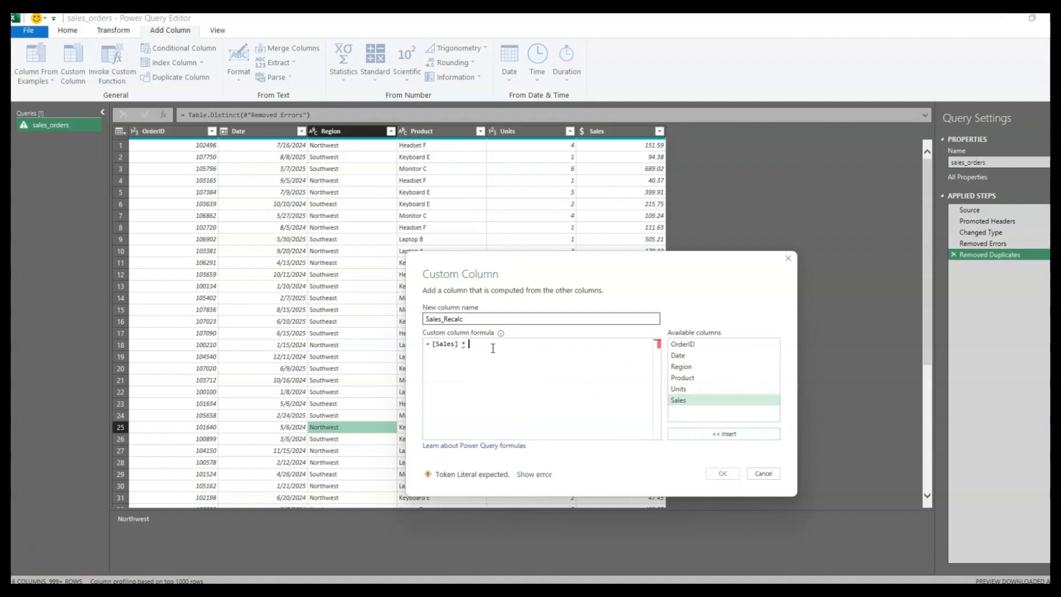
double_click(680, 390)
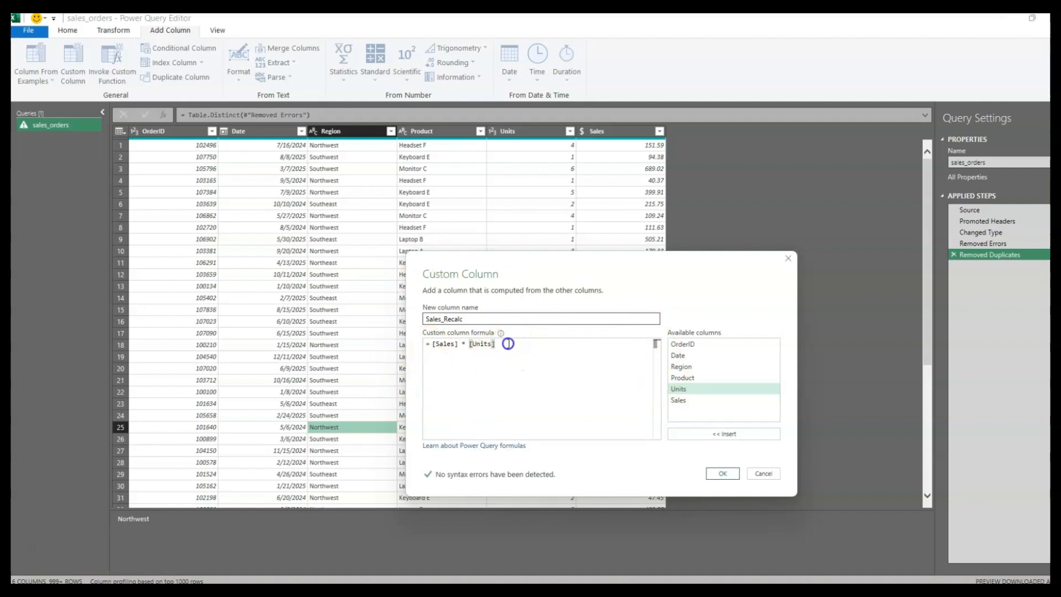
left_click_drag(508, 344, 397, 345)
left_click(680, 401)
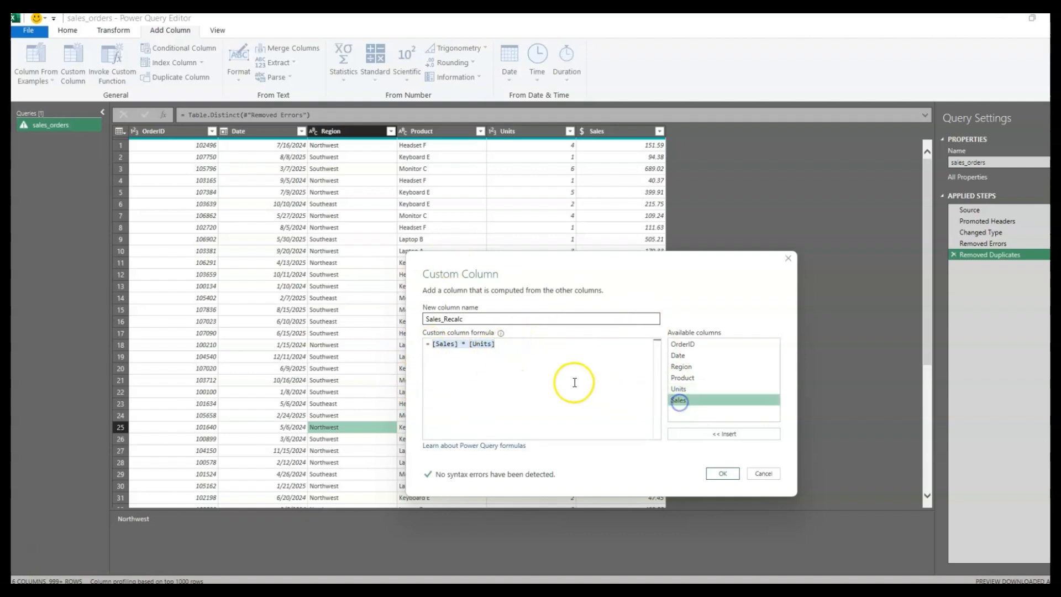
left_click(723, 474)
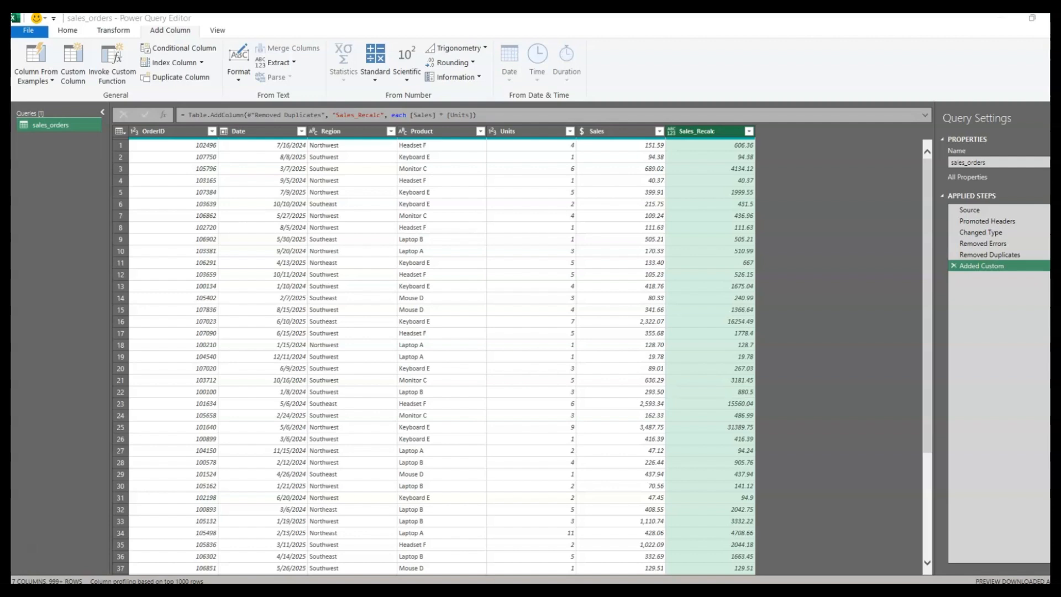
Close the editor and load sales_orders as a connection only, adding the data to the Data Model.
left_click(67, 31)
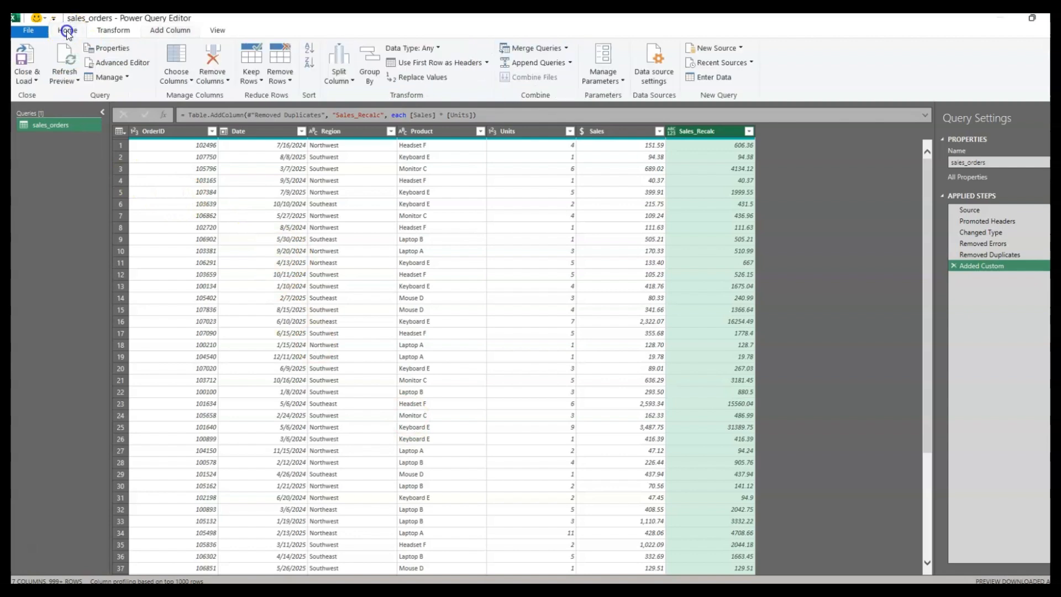
left_click(36, 82)
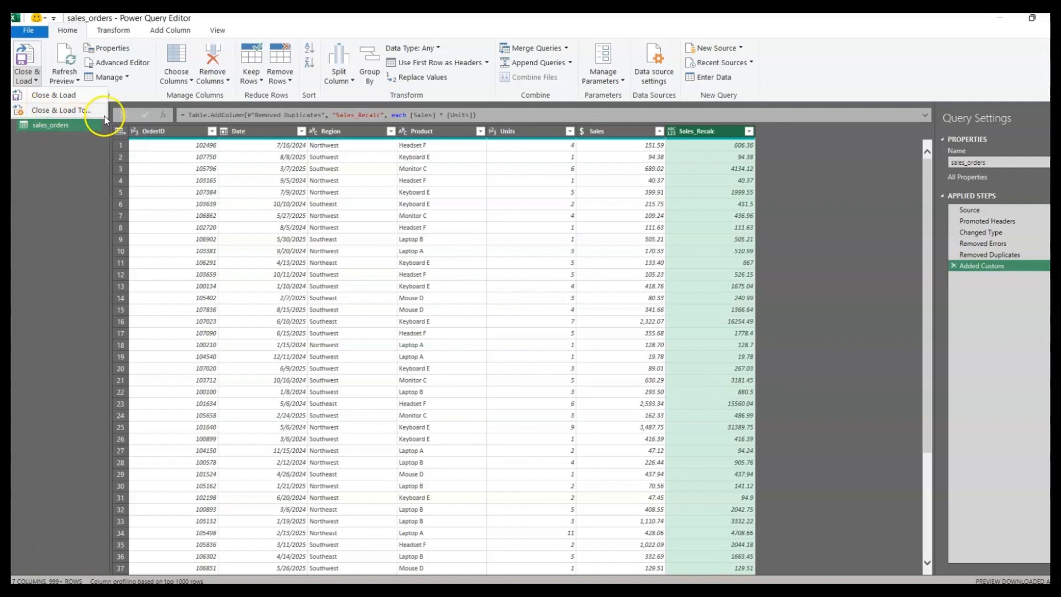
left_click(85, 111)
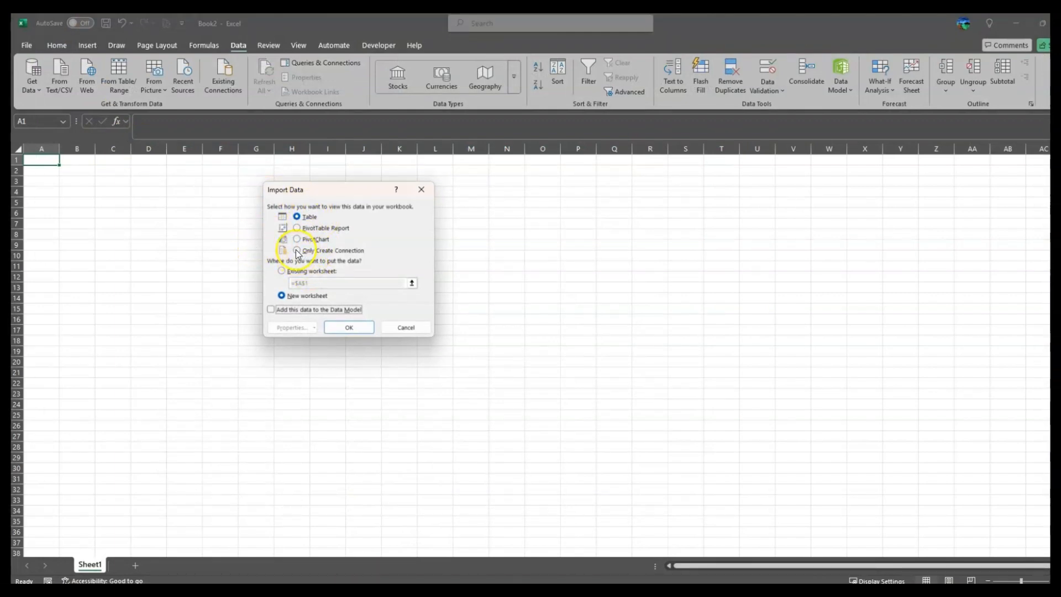
left_click(297, 252)
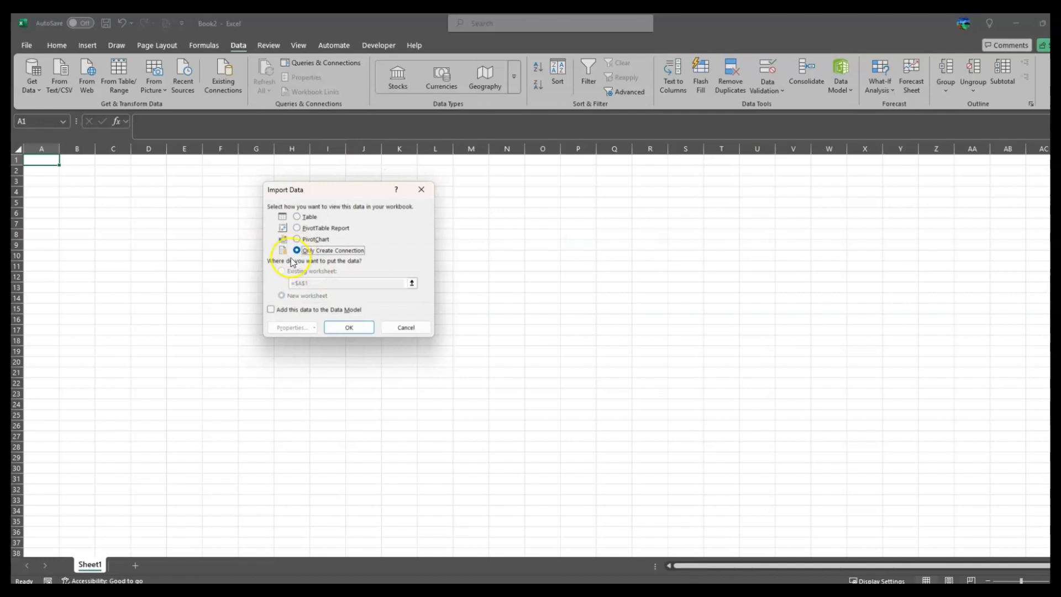
left_click(272, 310)
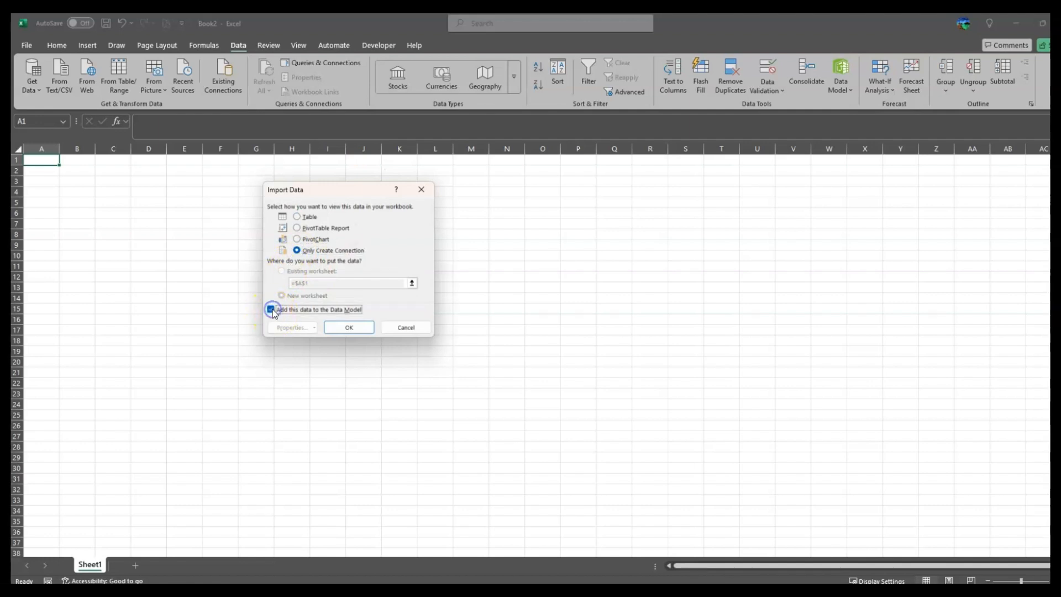
left_click(359, 328)
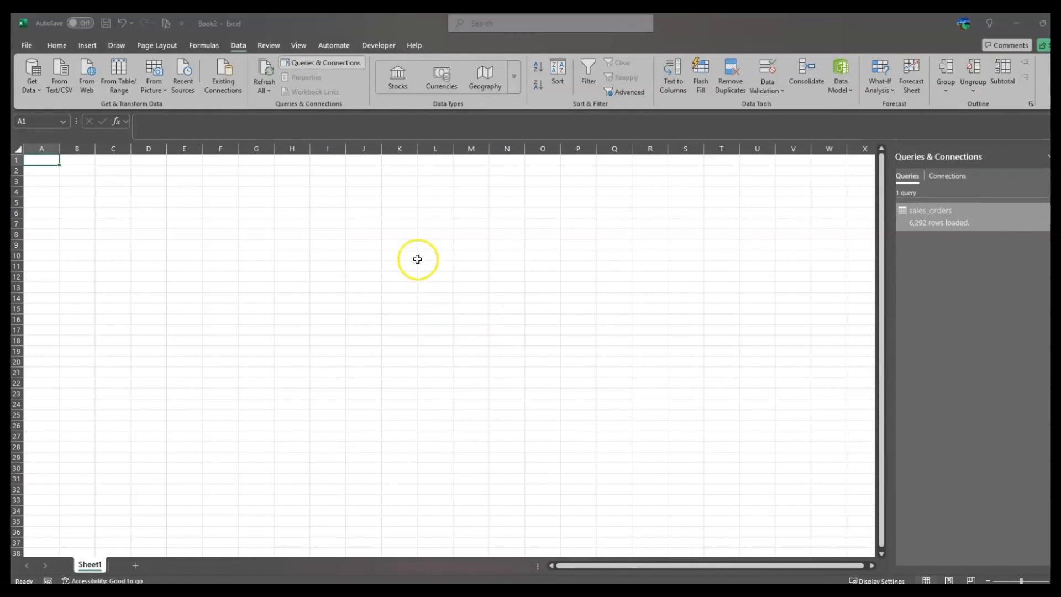
Import the products CSV file from the Downloads folder and open it for transformation in Power Query.
left_click(38, 91)
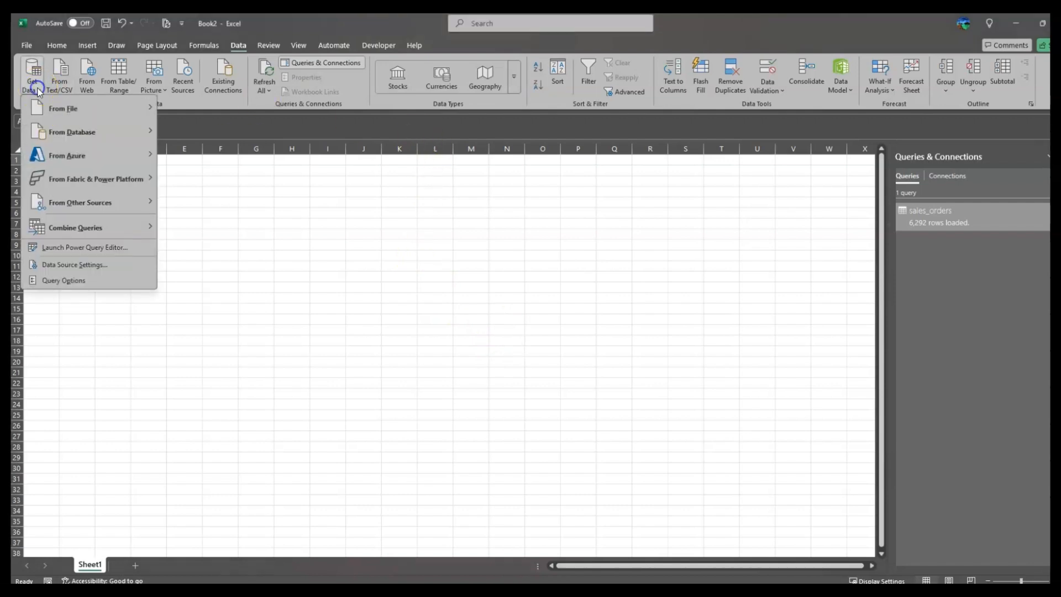
mouse_move(66, 106)
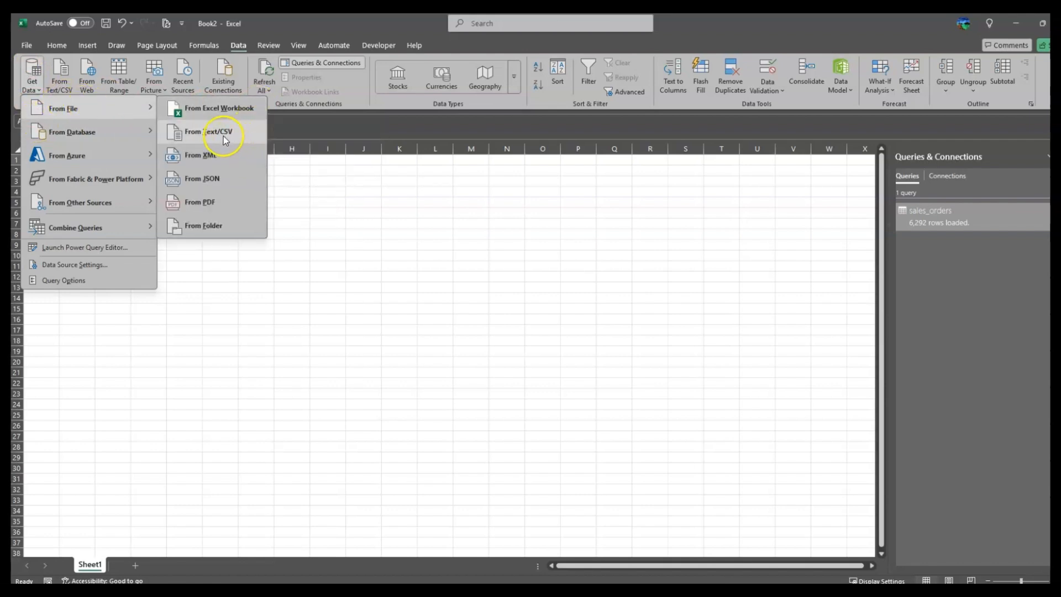
left_click(223, 136)
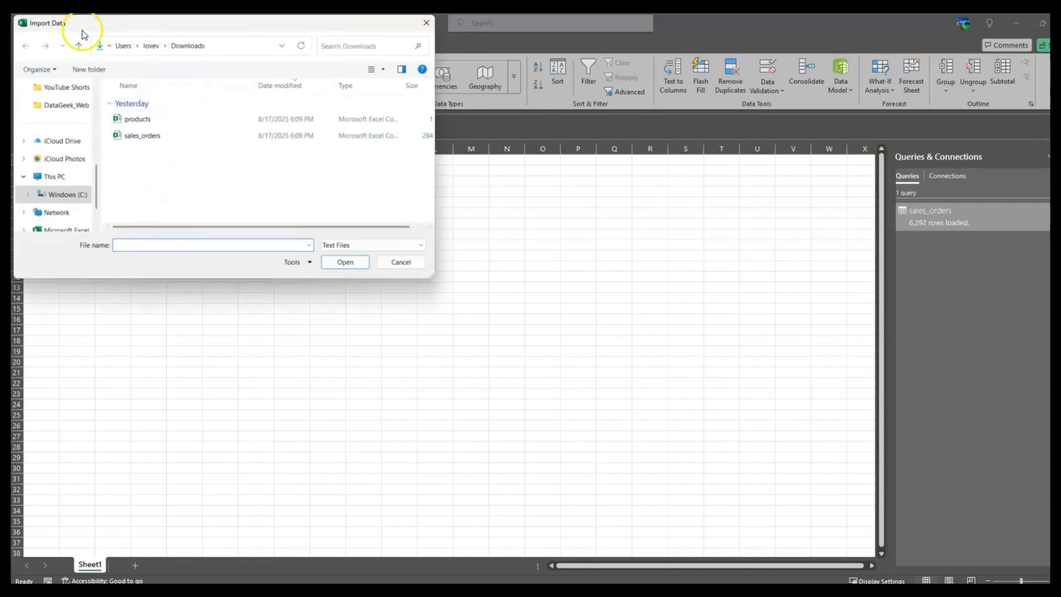
left_click(145, 119)
left_click(351, 263)
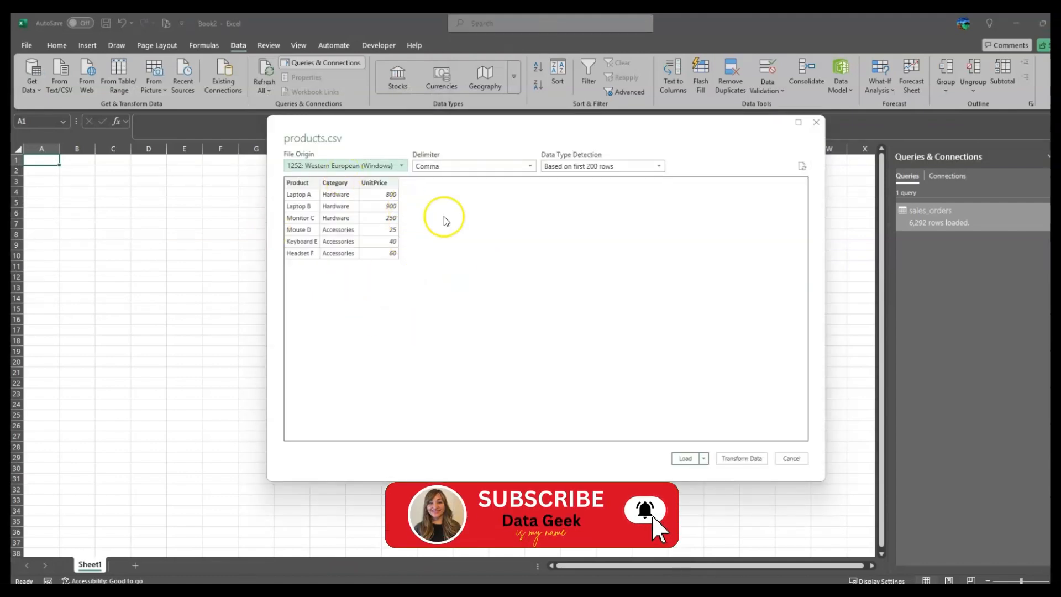
left_click(755, 460)
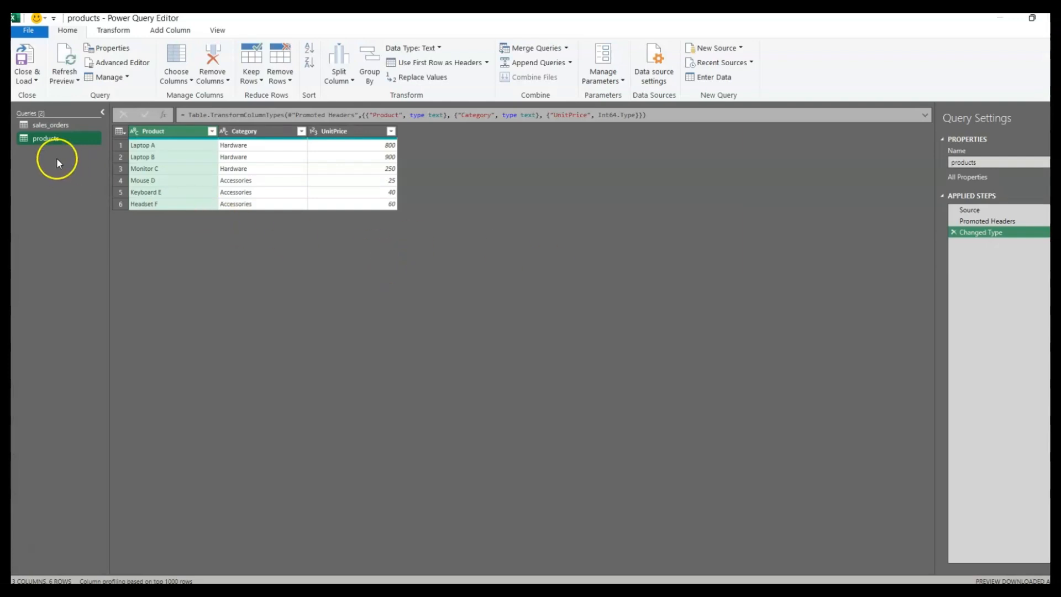
Check the Product and Category data types in the products query and change UnitPrice to Currency, replacing the current type conversion.
left_click(54, 126)
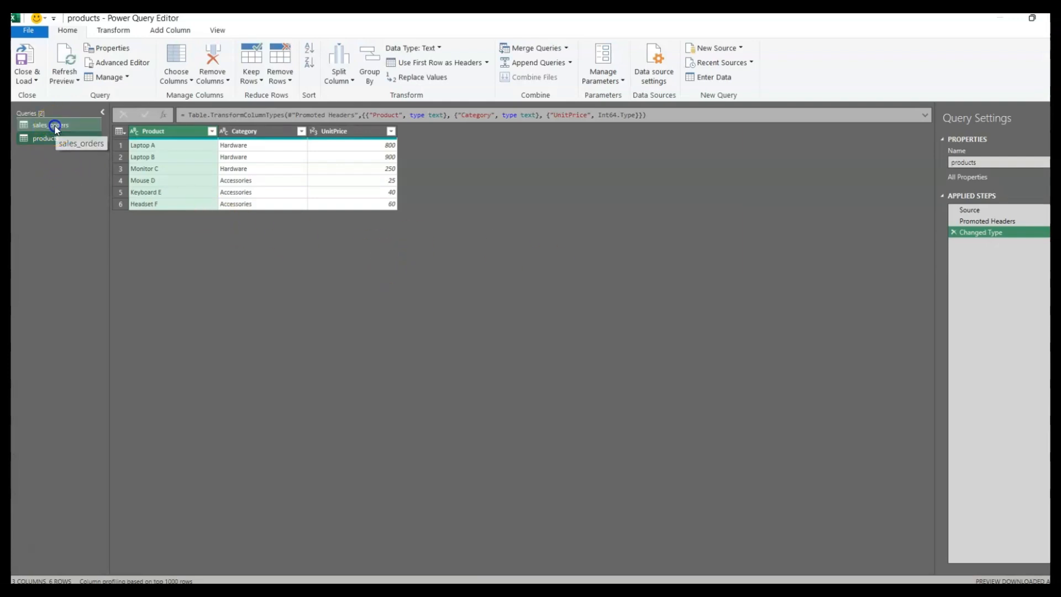
left_click(46, 141)
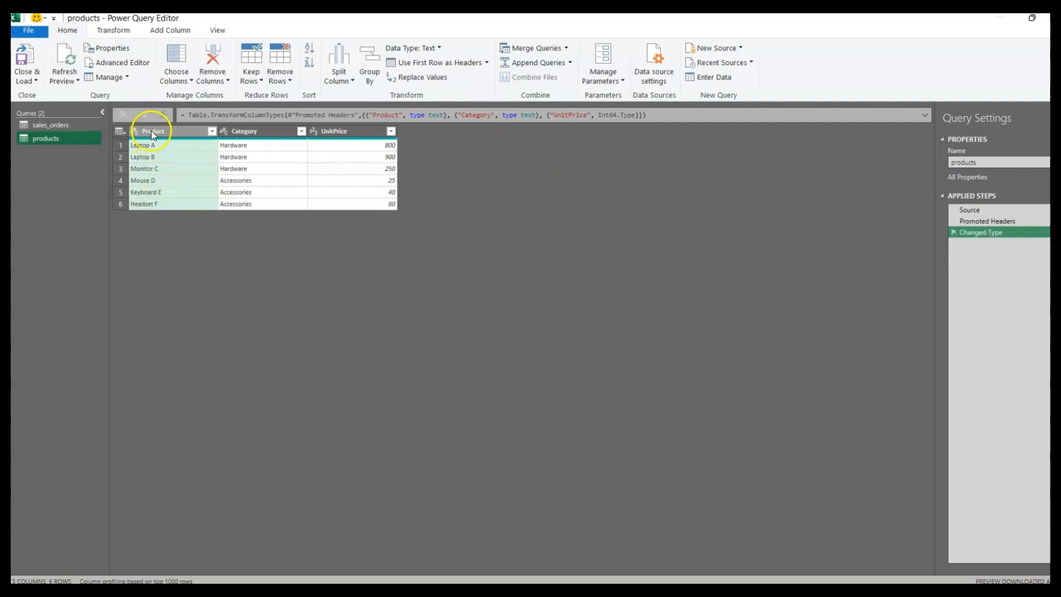
left_click(134, 131)
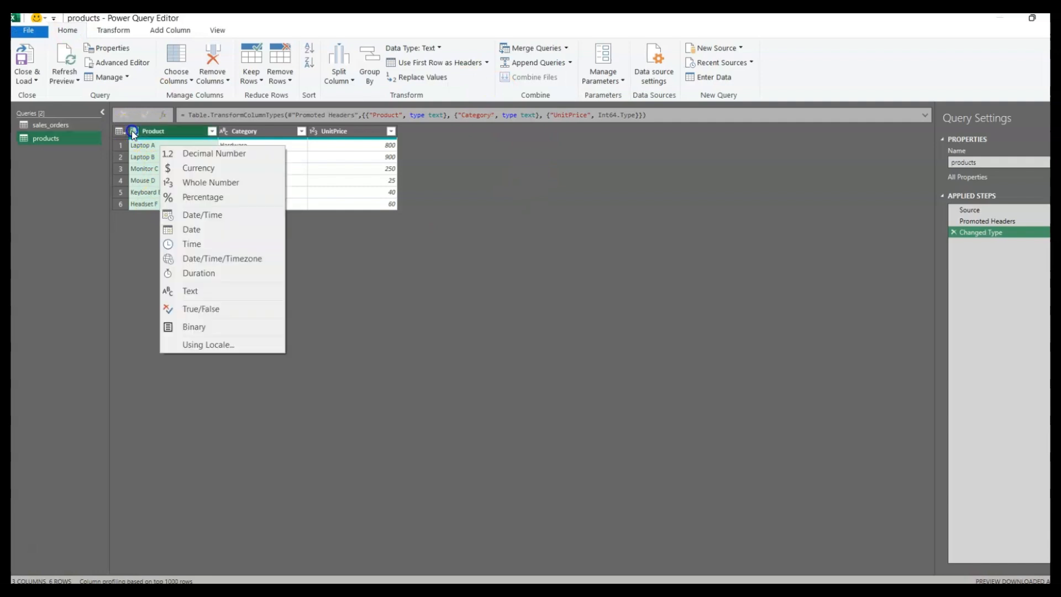
left_click(227, 134)
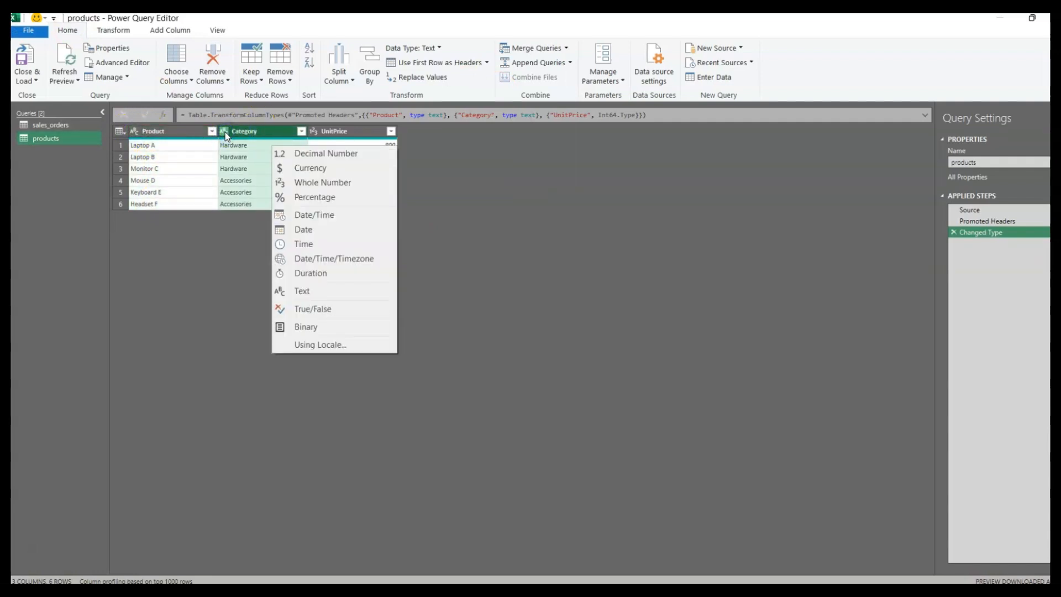
left_click(313, 130)
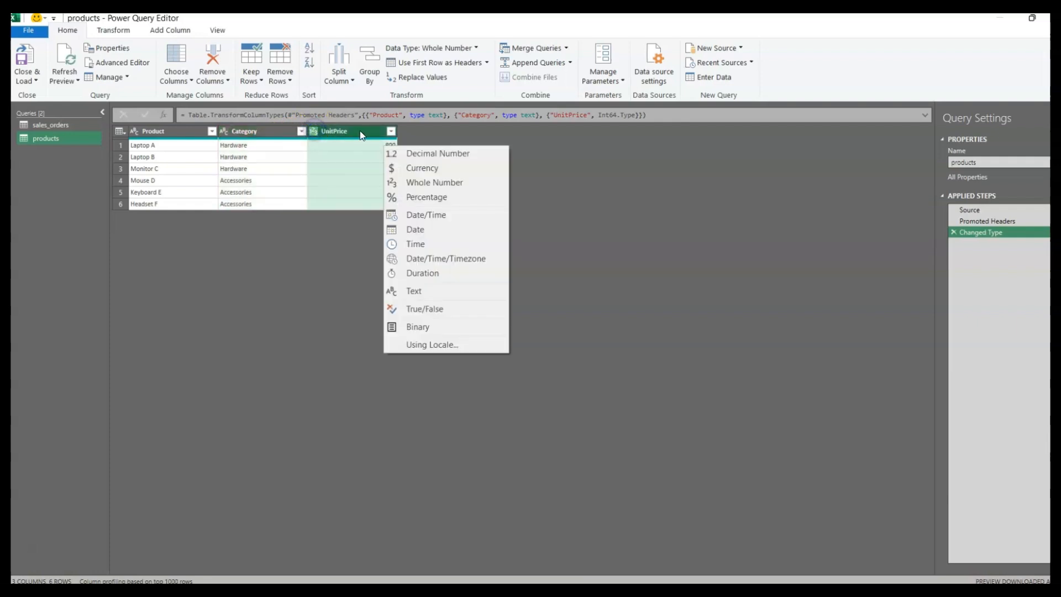
left_click(434, 168)
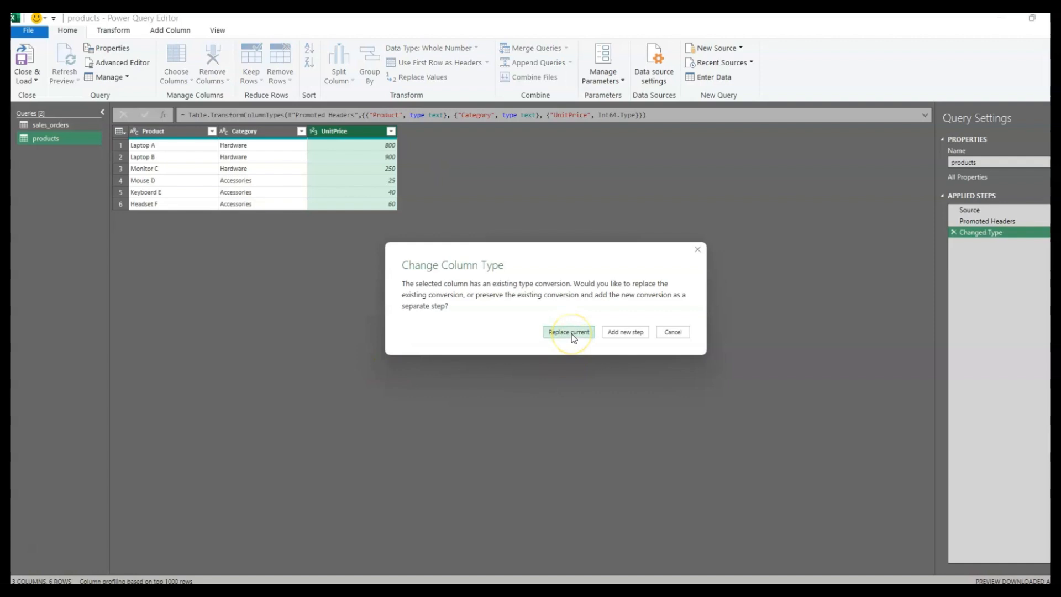
left_click(570, 332)
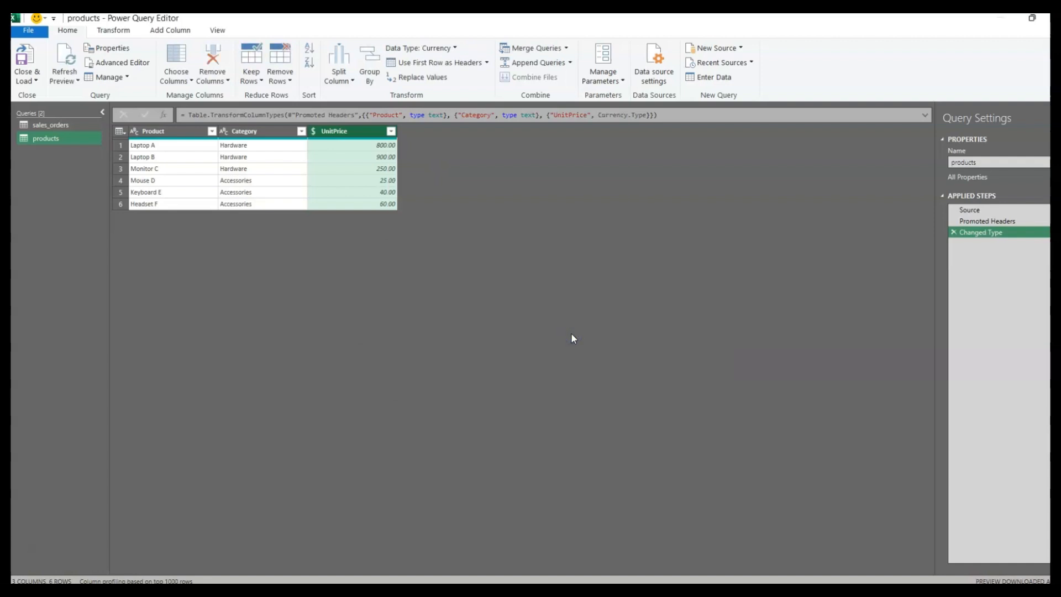
left_click(624, 240)
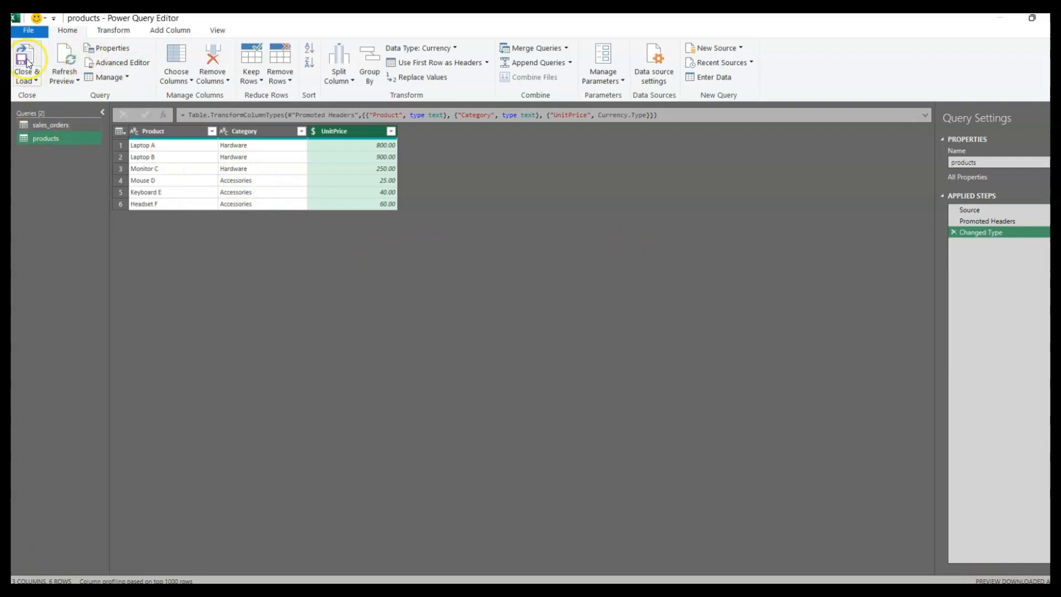
Close the editor and load the products query as a connection only, adding its data to the Data Model.
left_click(26, 77)
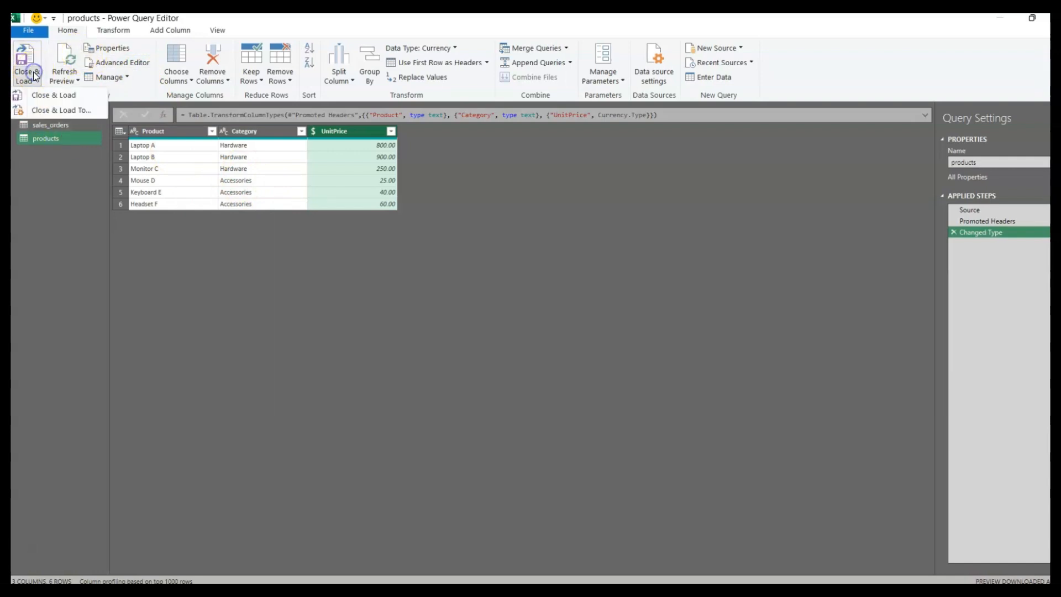
left_click(58, 112)
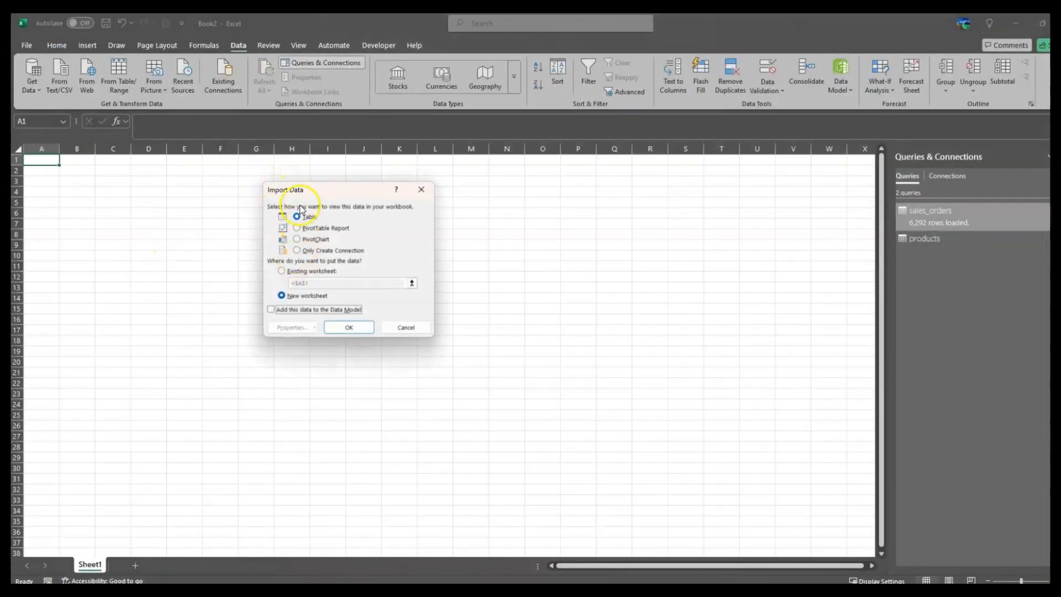
left_click(297, 252)
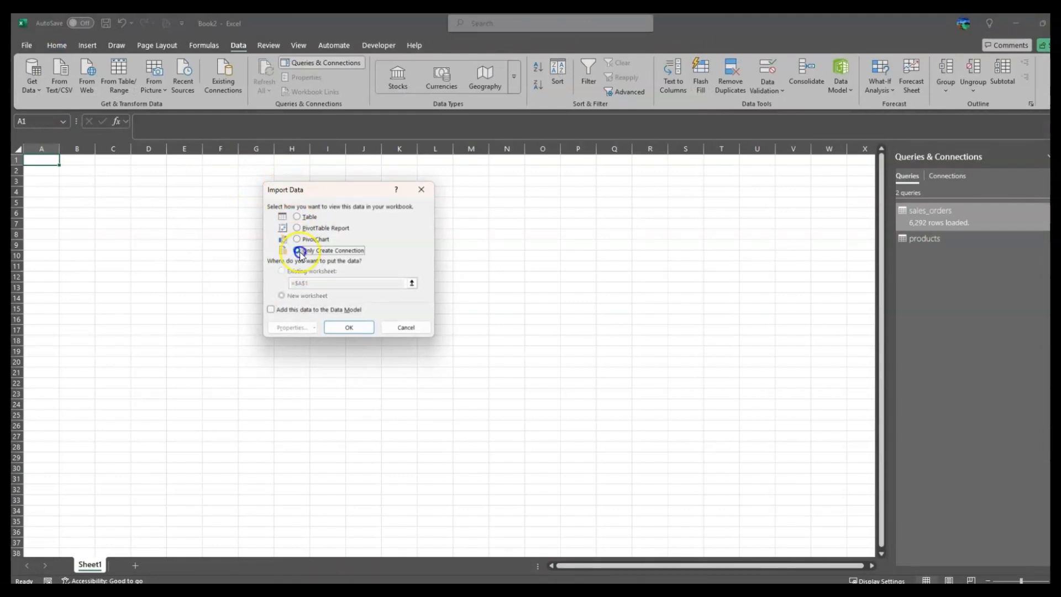
left_click(271, 310)
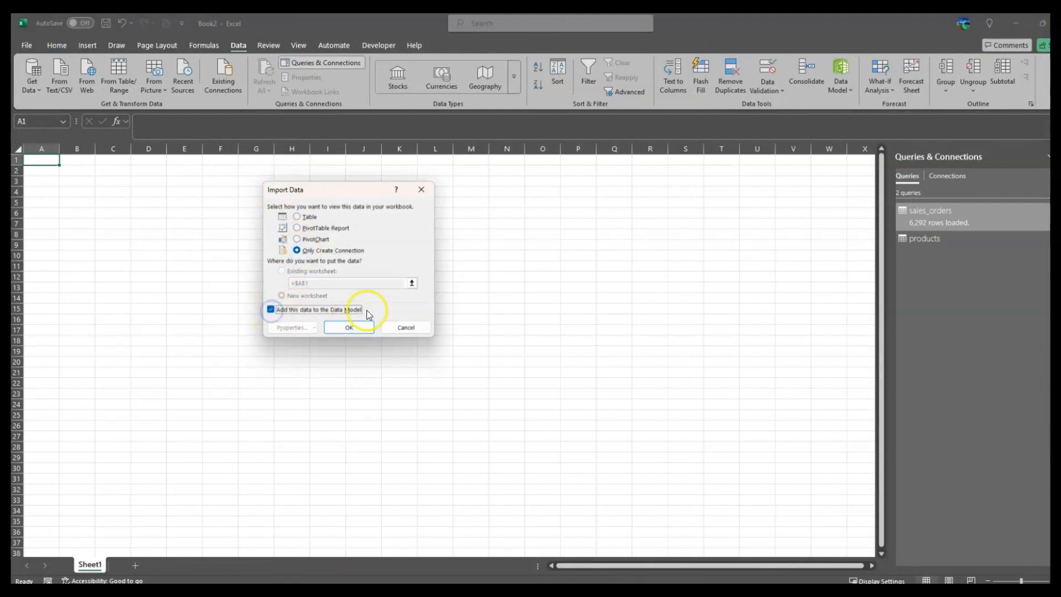
left_click(353, 329)
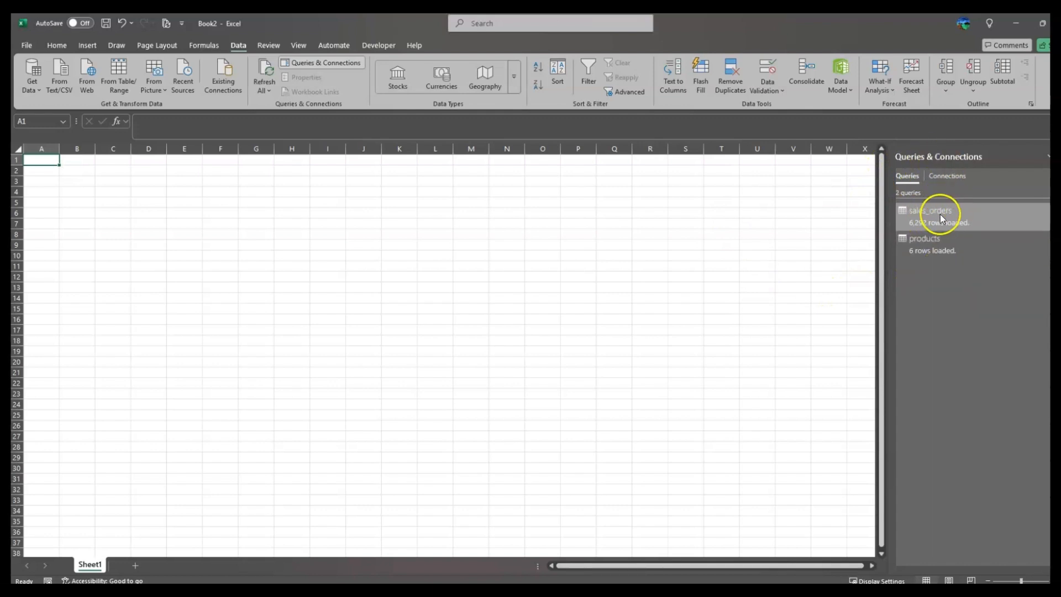
Preview the sales_orders and products queries to check their columns and load status.
mouse_move(906, 221)
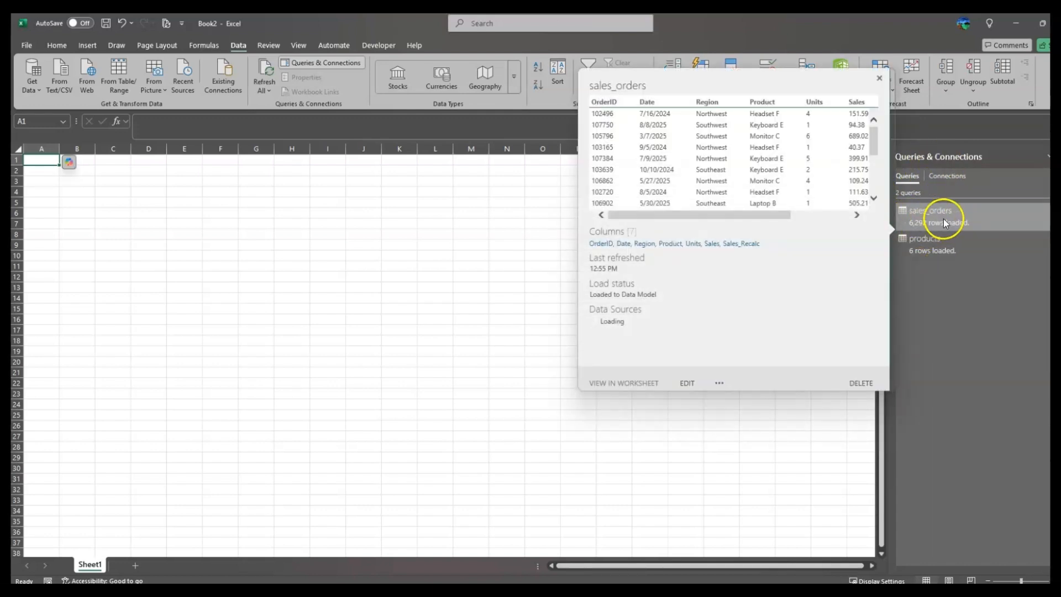
mouse_move(924, 243)
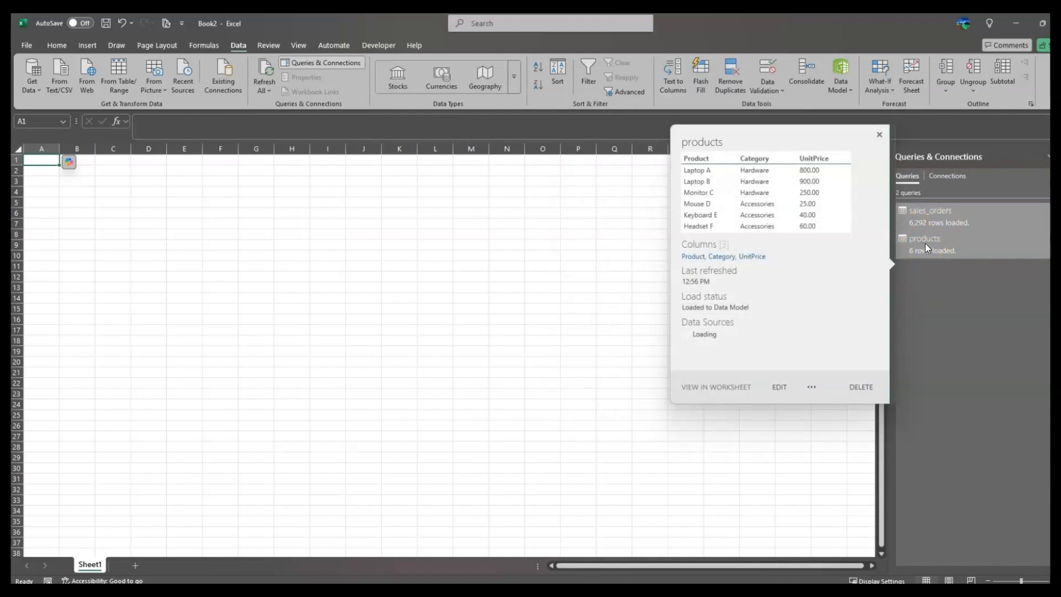
left_click(942, 210)
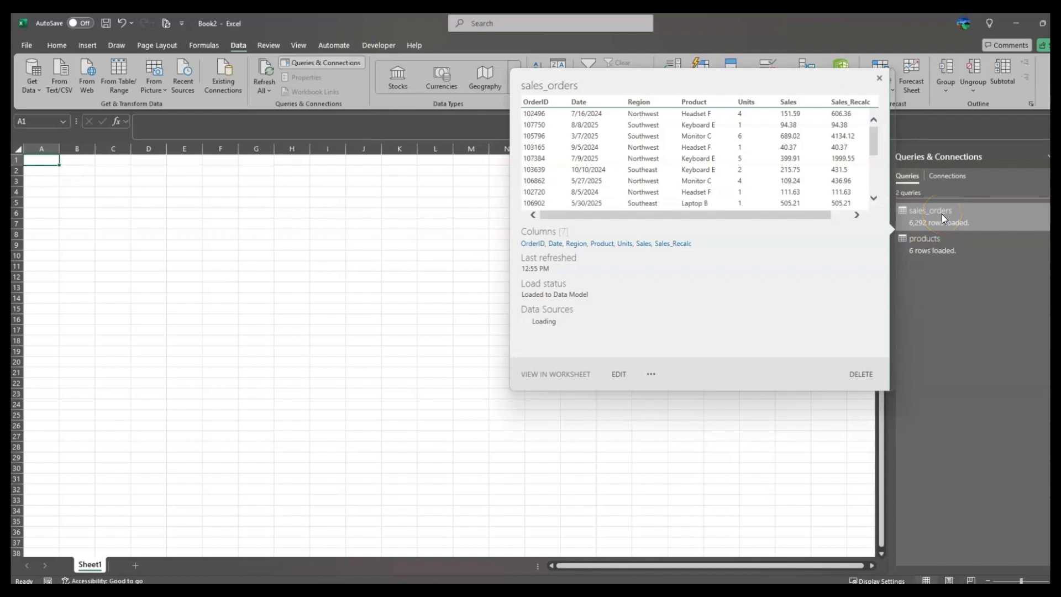
left_click(937, 254)
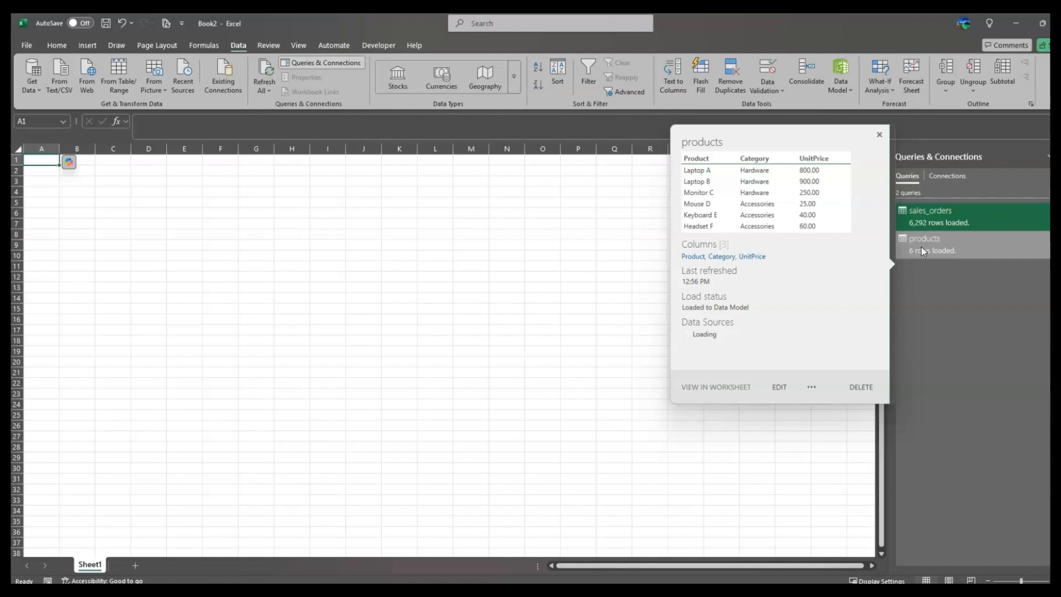
left_click(923, 195)
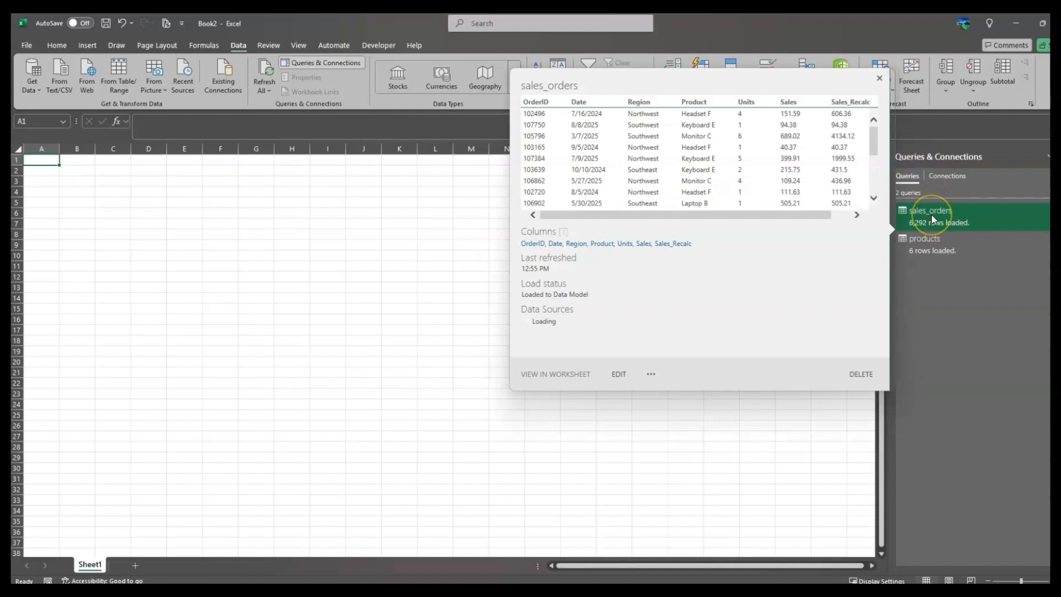
Open the sales_orders query for editing and start a merge into it with products as the second table.
right_click(923, 215)
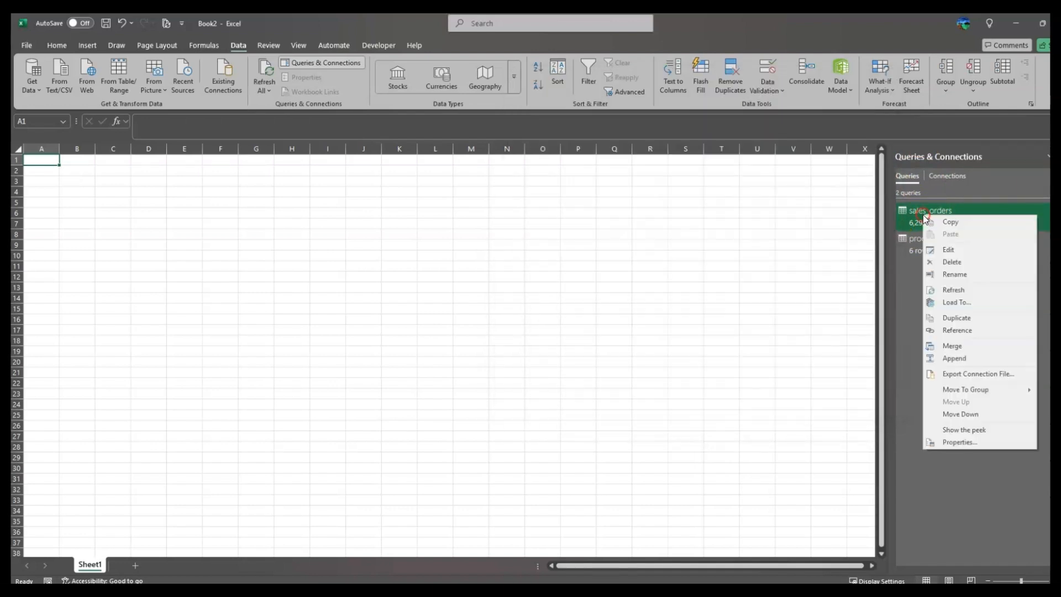
left_click(950, 251)
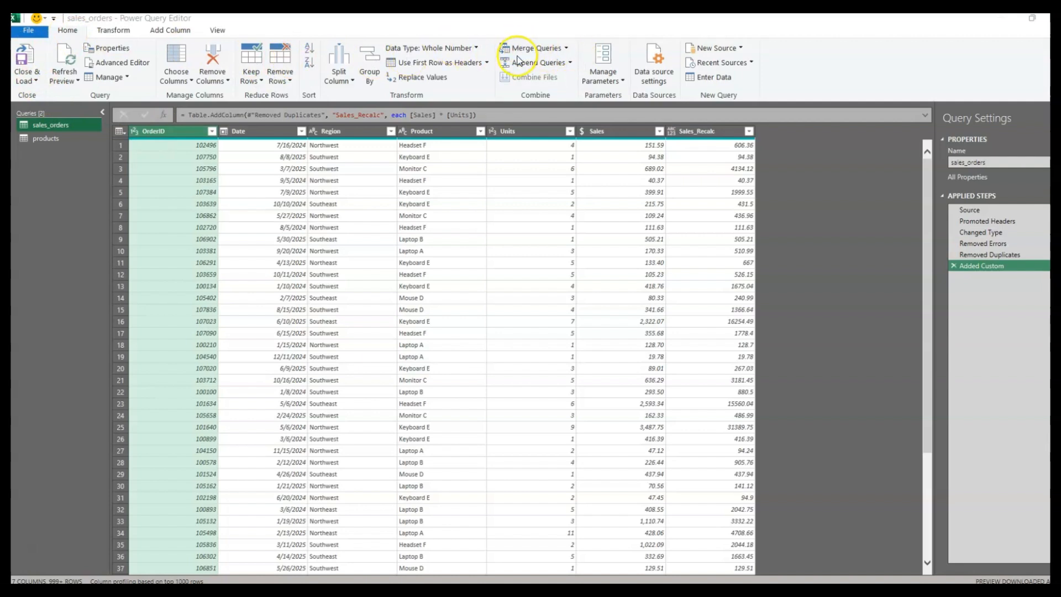
left_click(567, 50)
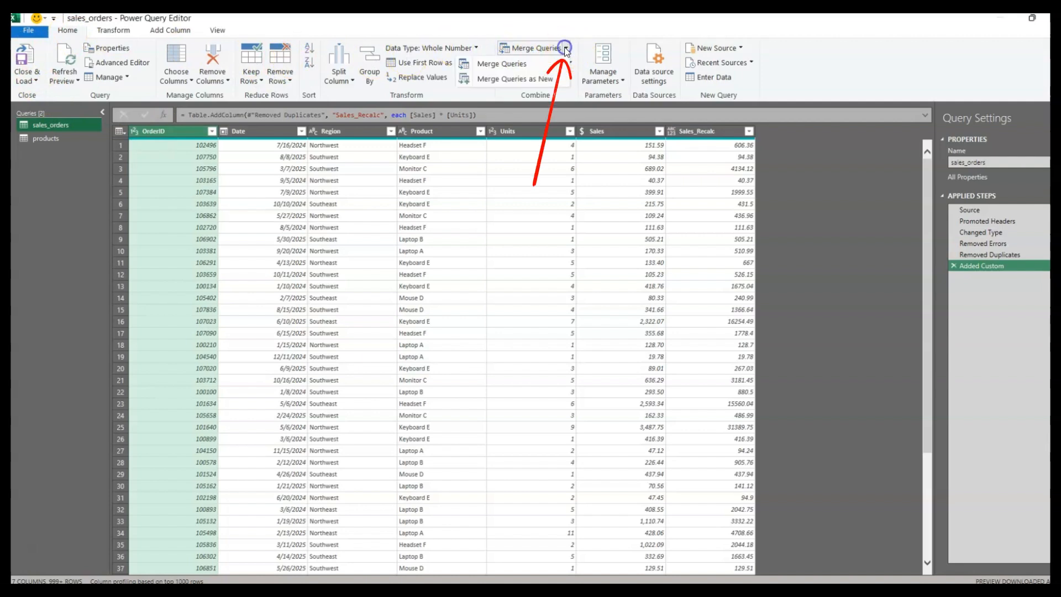
left_click(539, 64)
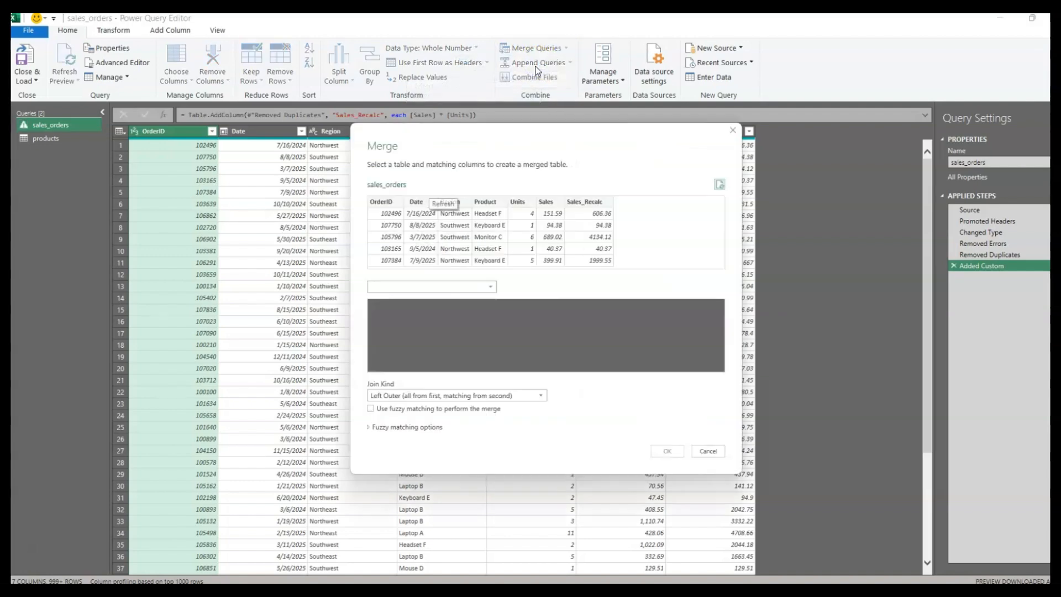
left_click_drag(446, 173, 476, 177)
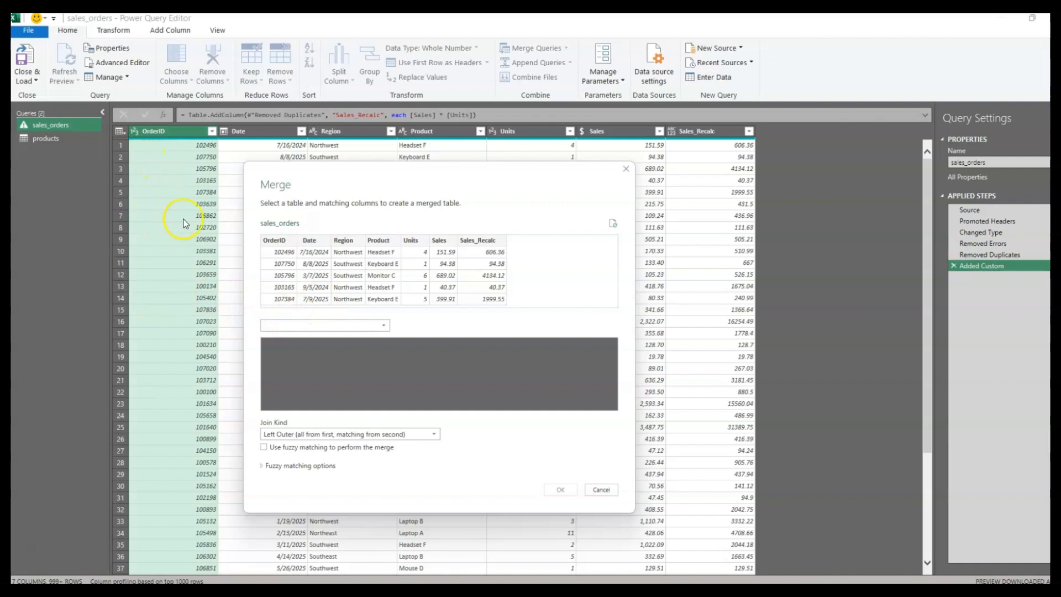
left_click(317, 325)
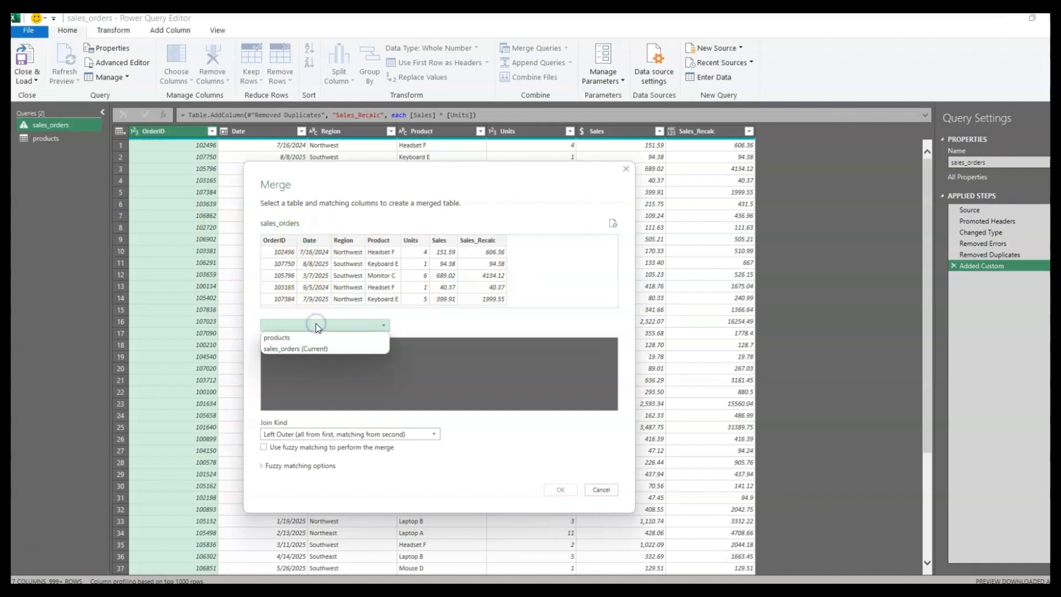
left_click(291, 339)
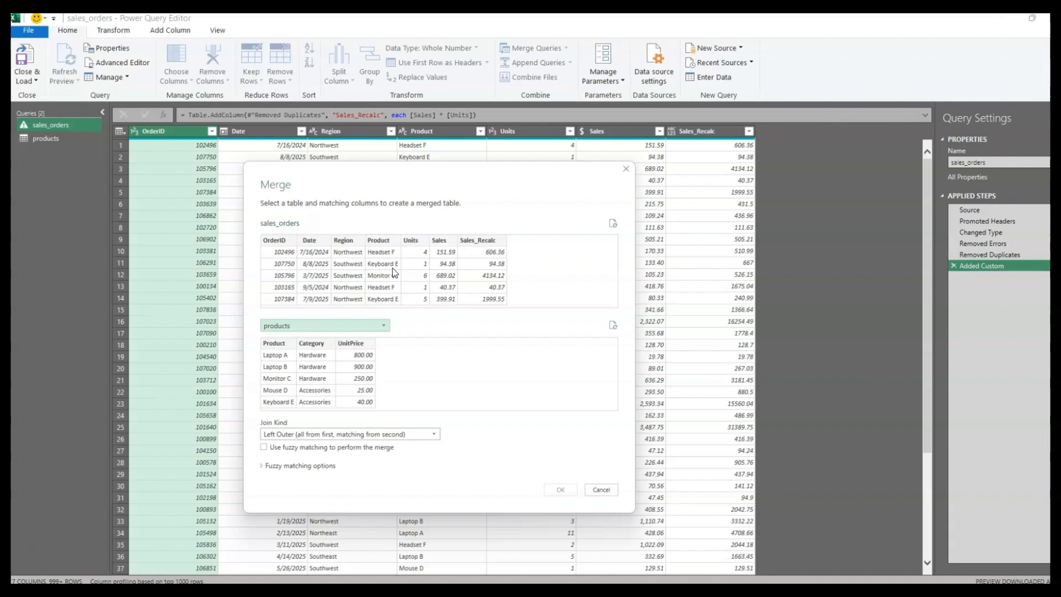
Match the two tables on their Product columns and complete the merge with a Left Outer join.
left_click(274, 344)
left_click(383, 239)
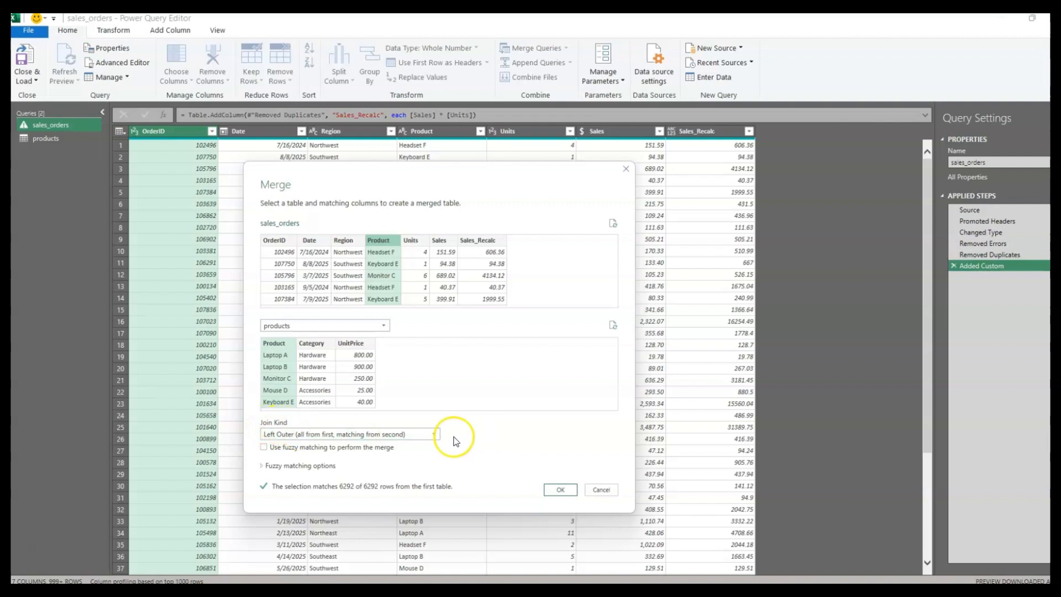
left_click(434, 434)
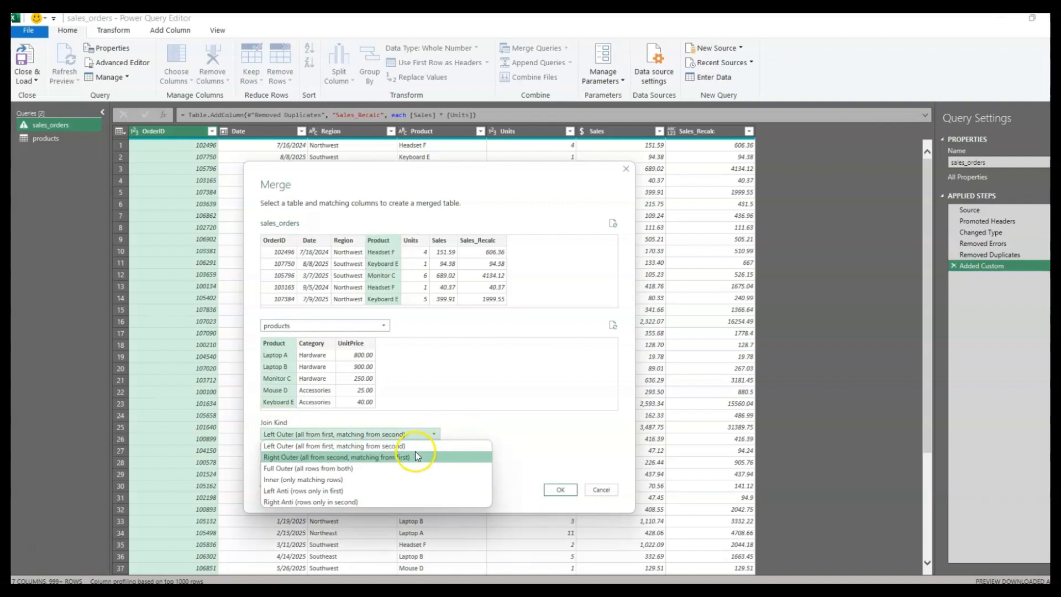
left_click(293, 447)
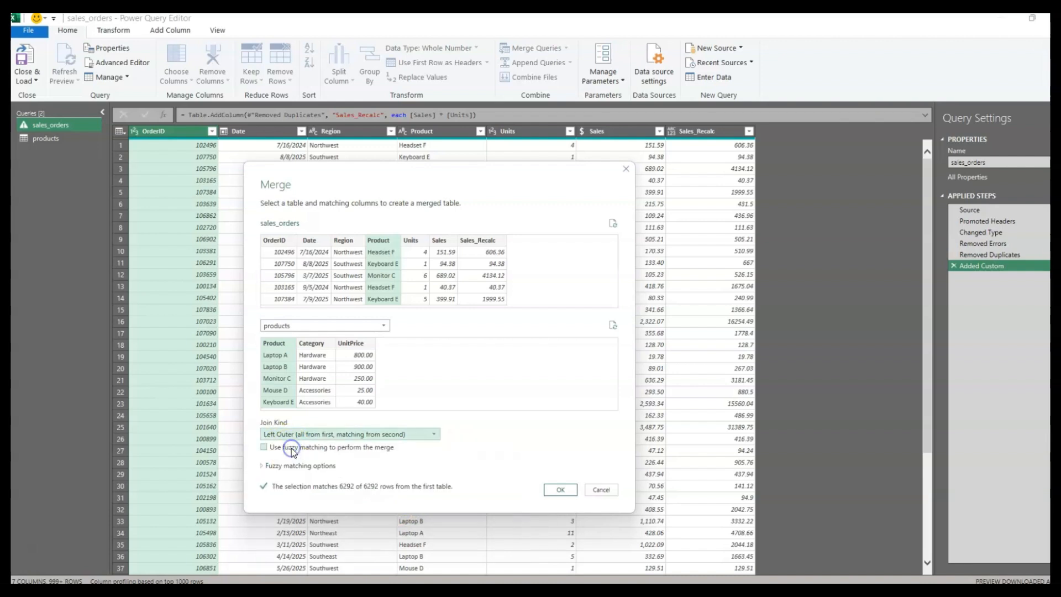
left_click(561, 490)
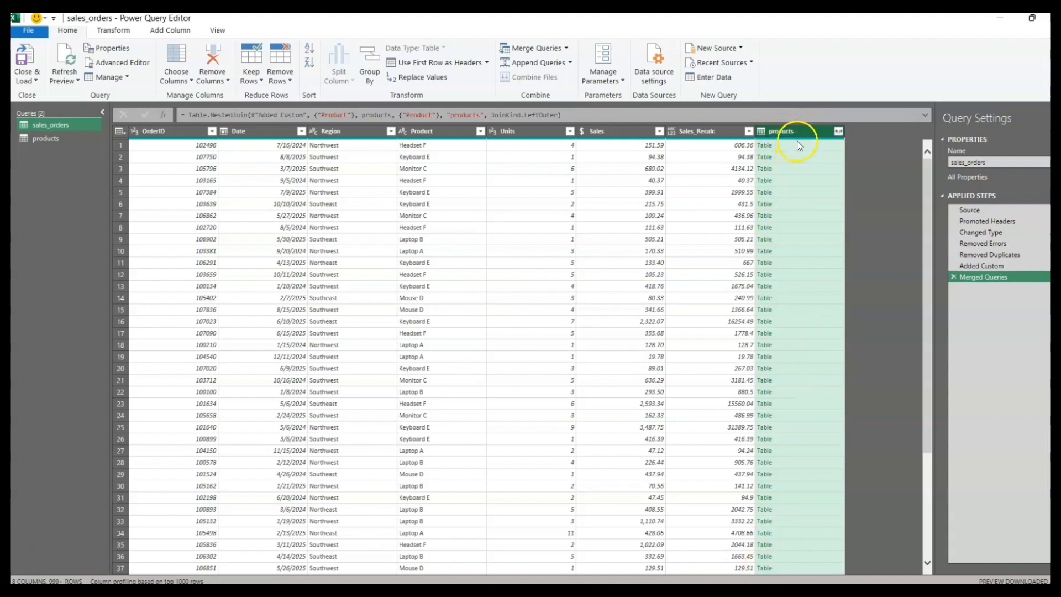
Expand the merged products column to include only Category and UnitPrice, leaving out Product.
left_click(838, 131)
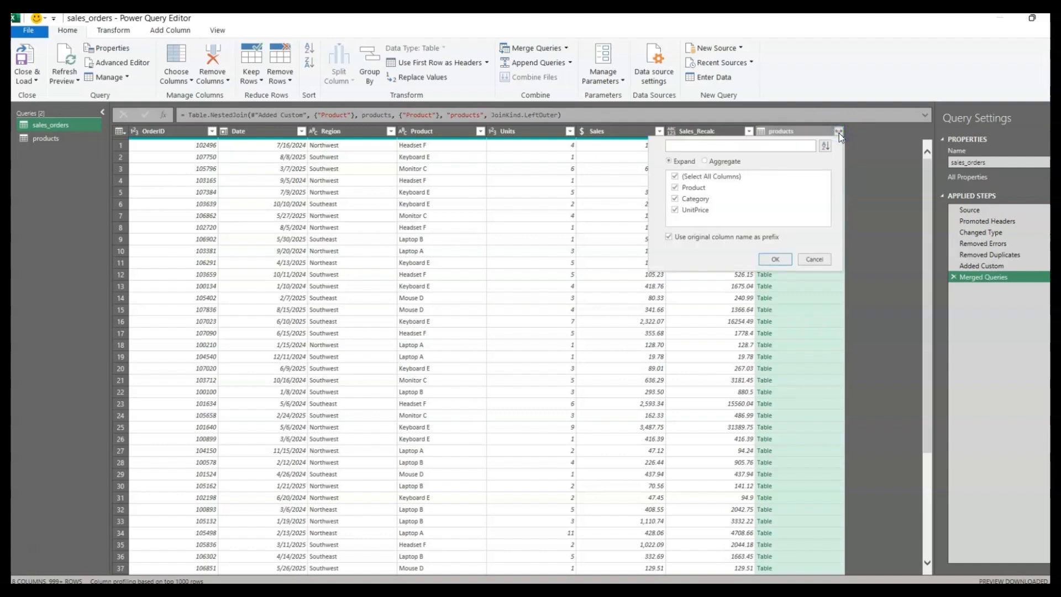
left_click(676, 188)
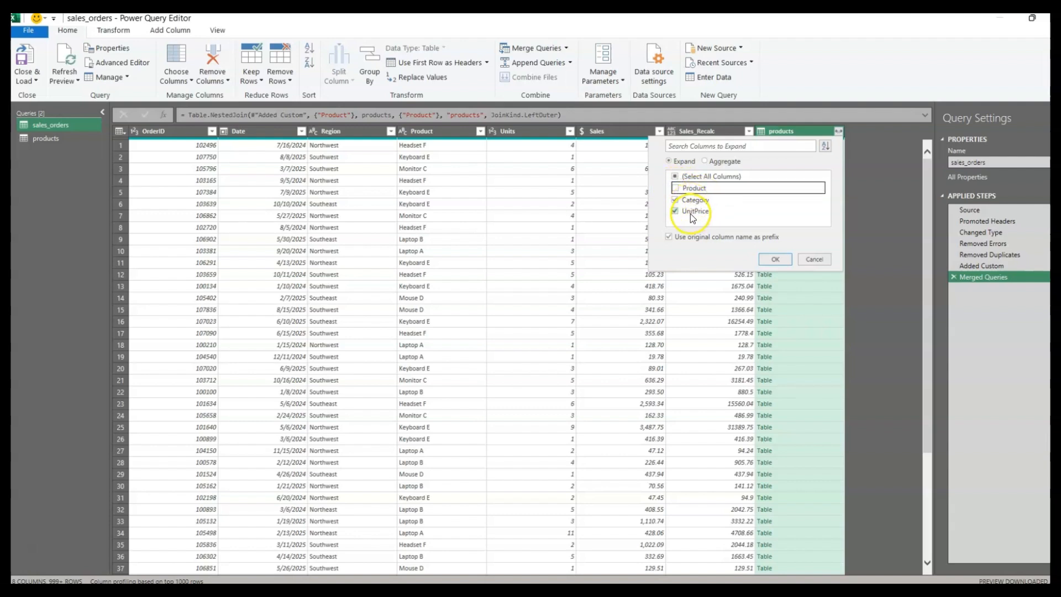
left_click(674, 212)
left_click(780, 263)
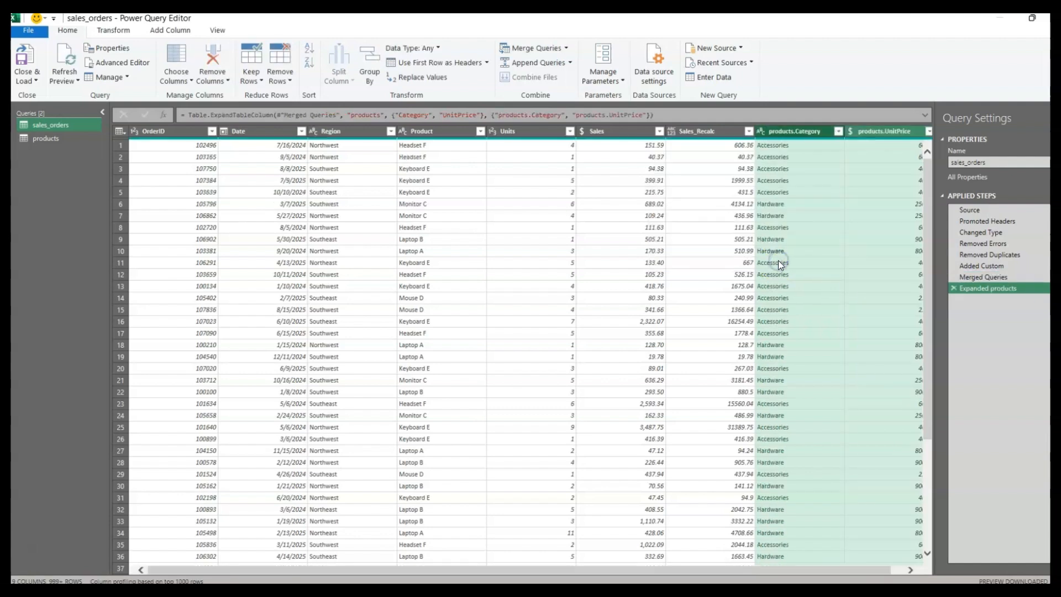
Rename the products.Category column to Category.
left_click_drag(729, 569, 777, 568)
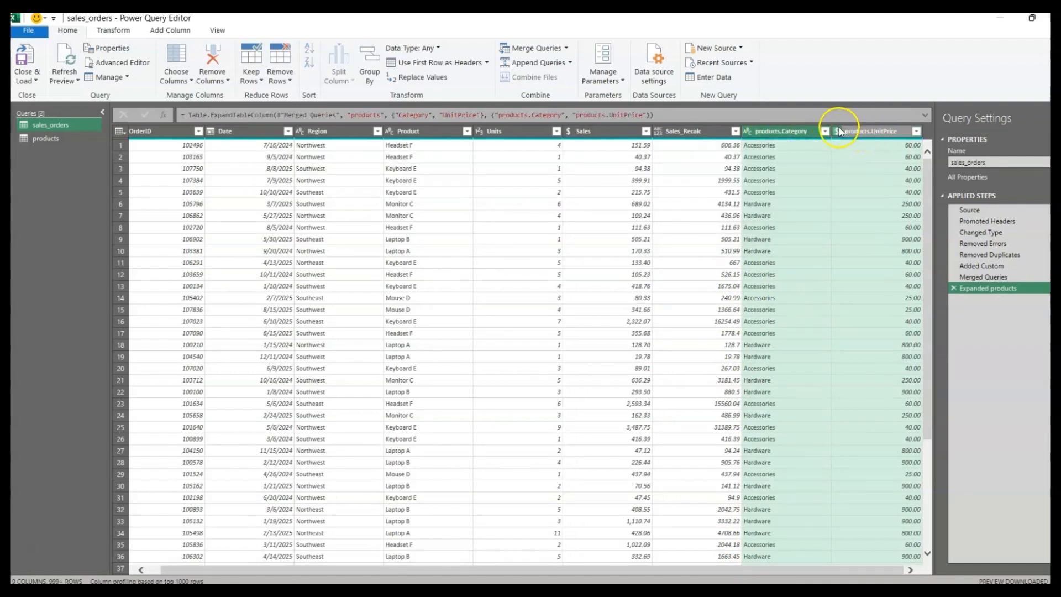
double_click(779, 132)
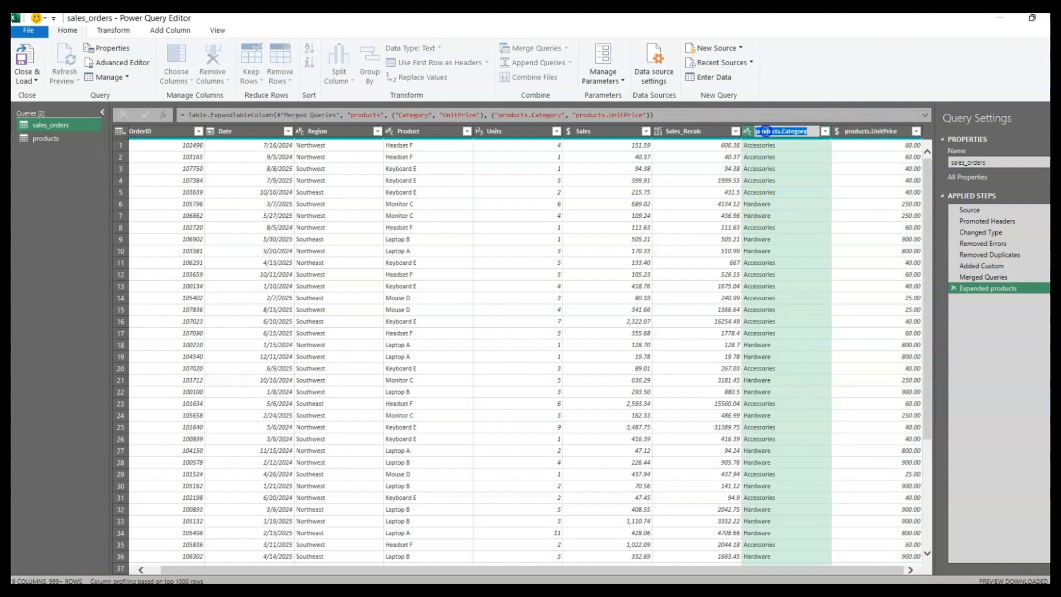
double_click(763, 131)
key("Delete")
key("Delete")
key("Return")
Rename the products.UnitPrice column to UnitPrice.
double_click(872, 132)
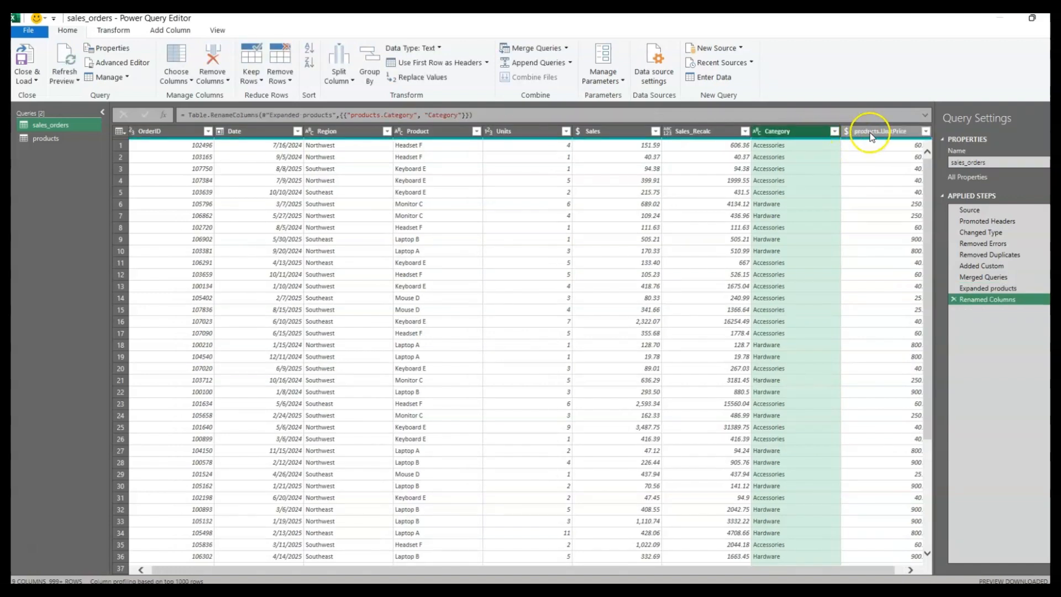
left_click(872, 131)
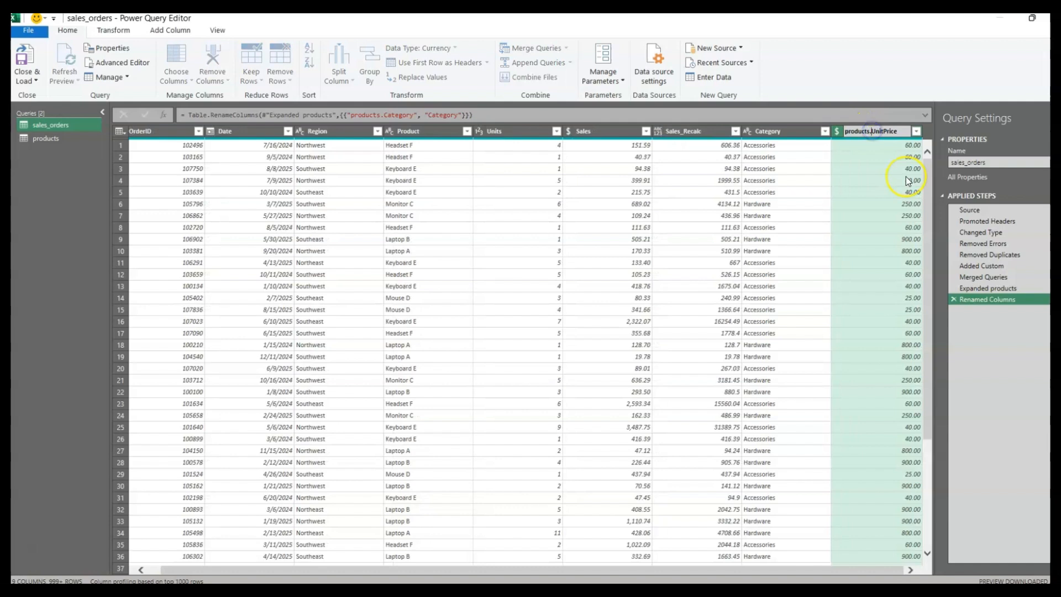
key("BackSpace")
key("BackSpace")
key("BackSpace")
key("BackSpace")
key("BackSpace")
key("BackSpace")
key("BackSpace")
key("BackSpace")
key("BackSpace")
key("Return")
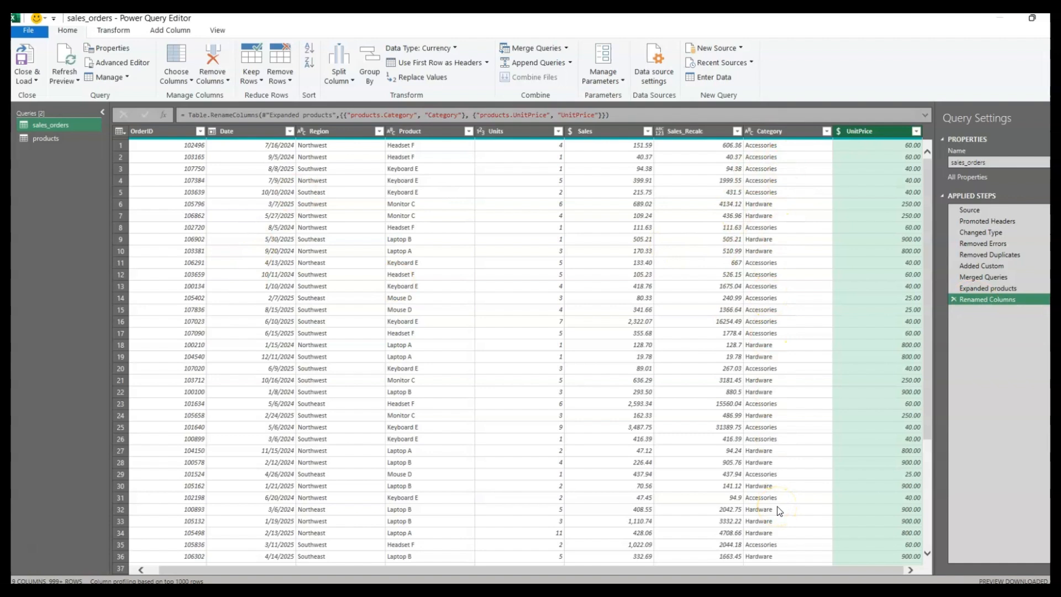
Close and load the edited sales_orders query, and preview its columns in the workbook.
left_click(33, 81)
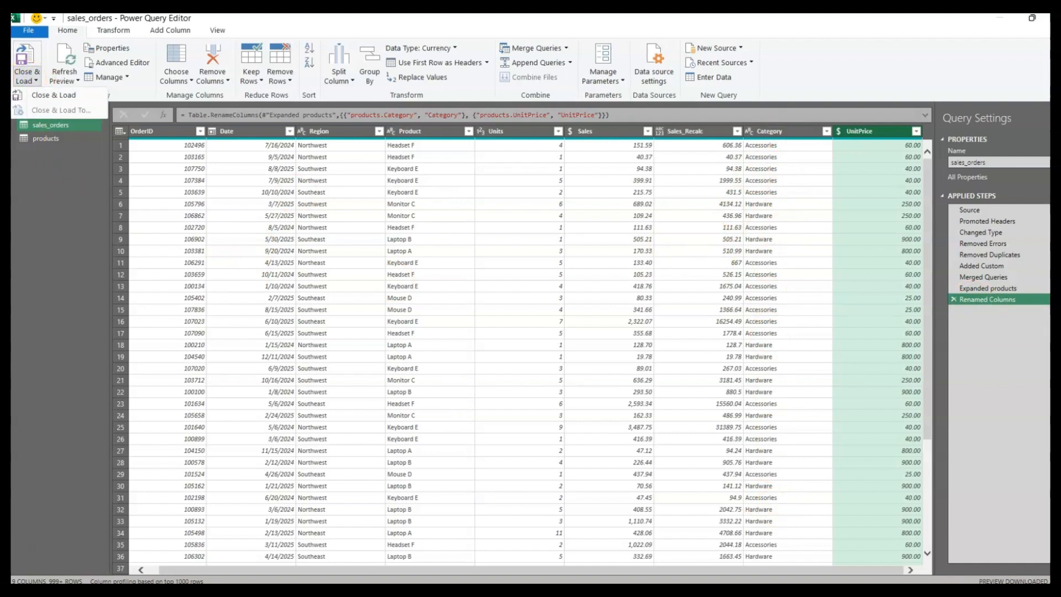
left_click(47, 98)
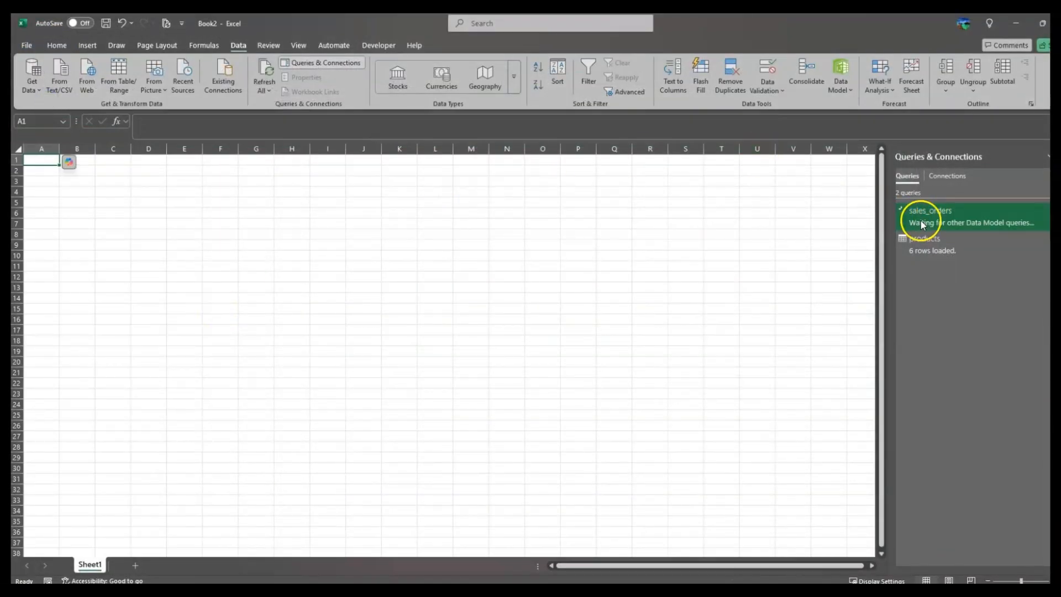
mouse_move(946, 222)
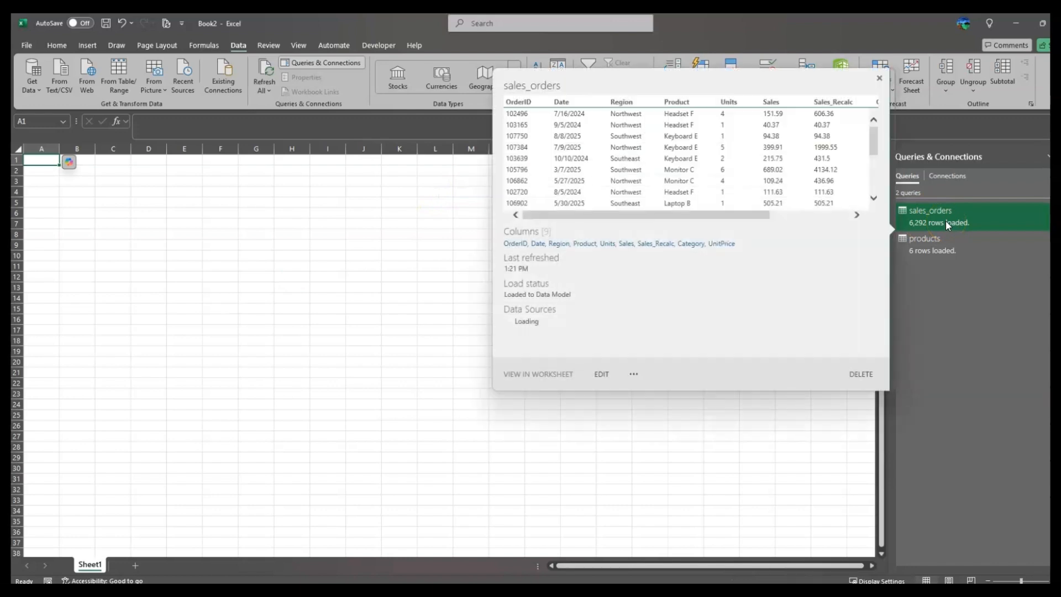
left_click_drag(748, 216, 667, 265)
Insert a PivotTable from the Data Model into the existing worksheet at Sheet1 cell L2.
left_click(435, 170)
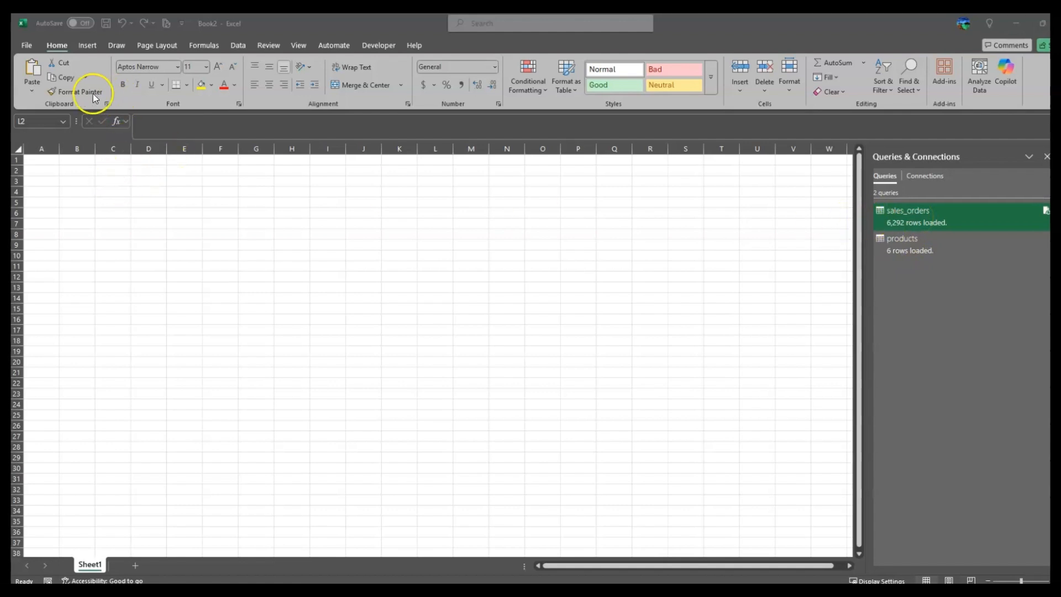
left_click(907, 217)
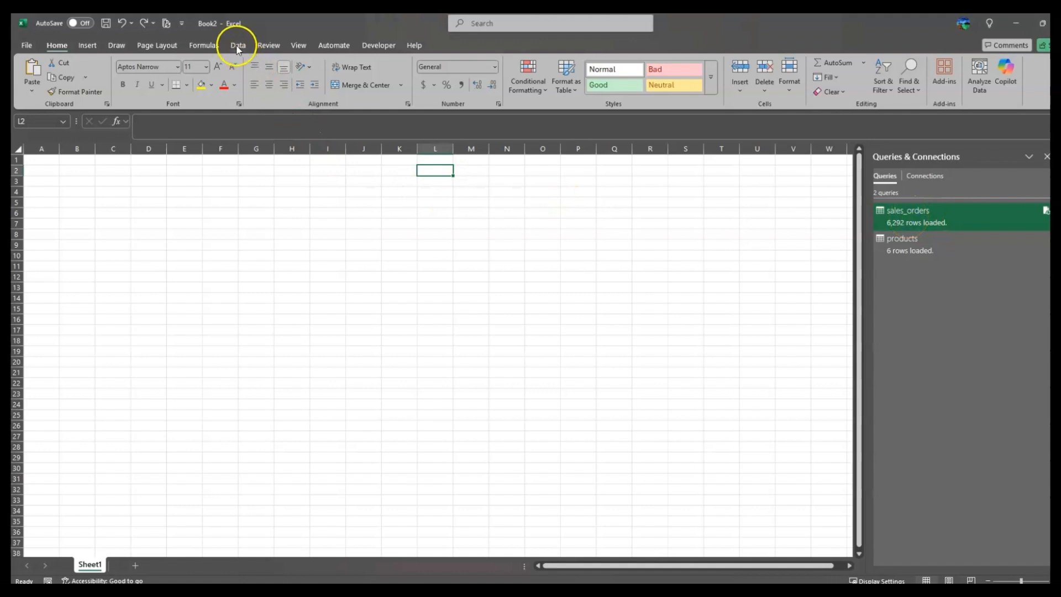
left_click(87, 49)
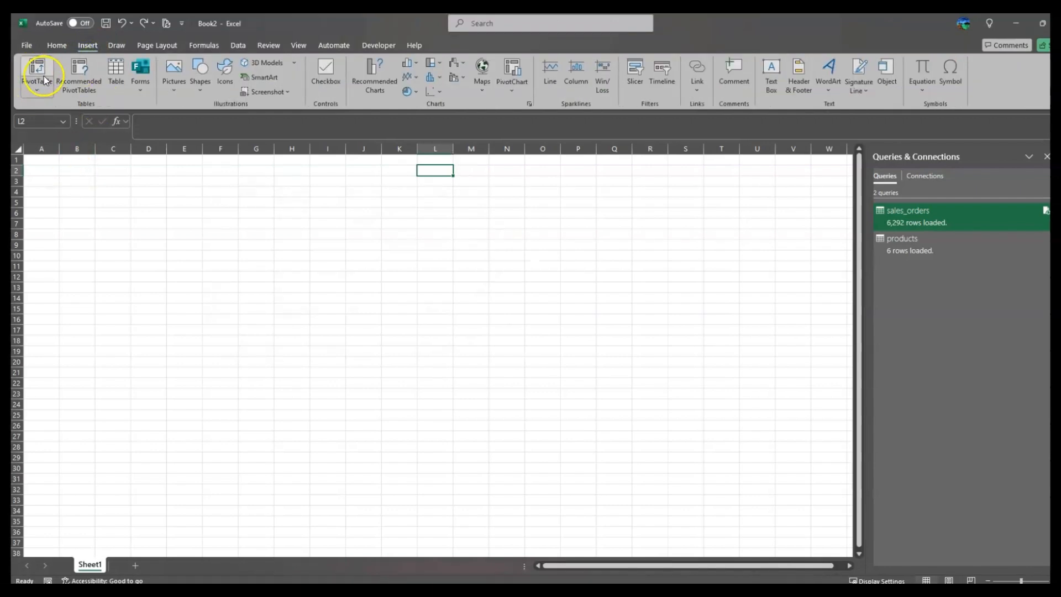
left_click(37, 92)
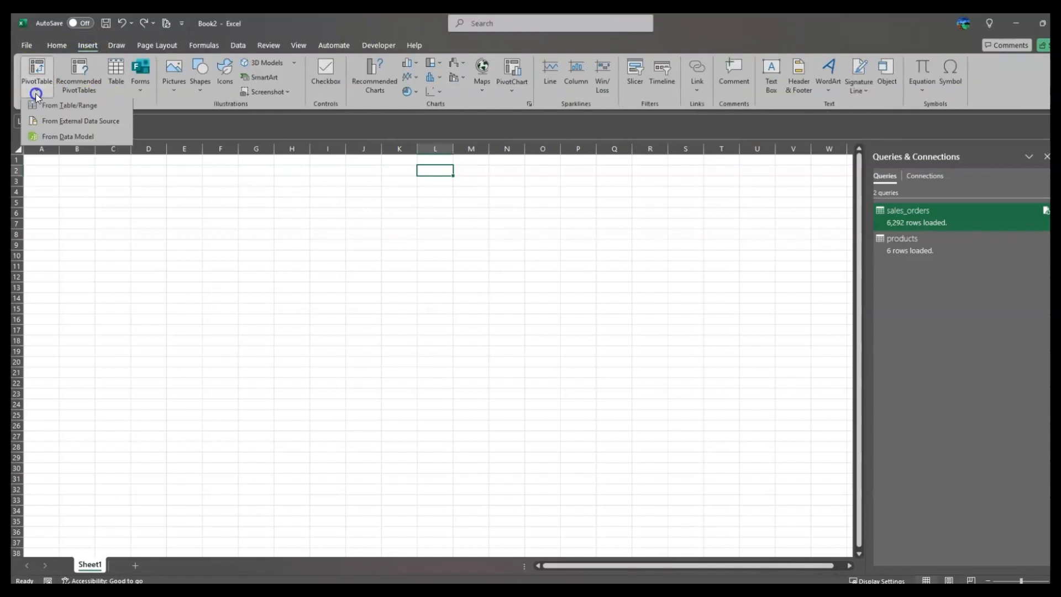
left_click(48, 140)
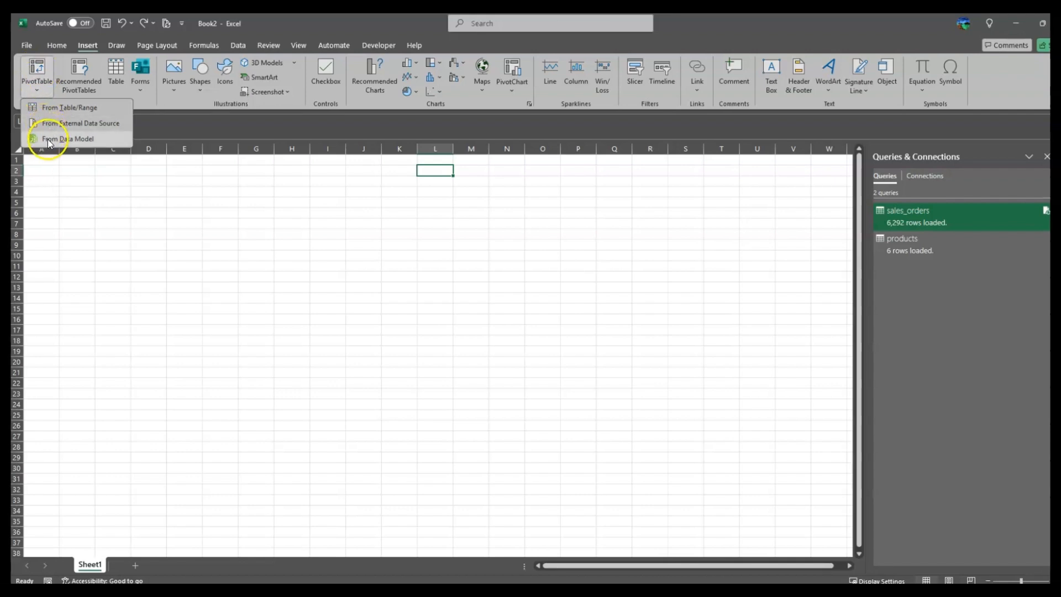
left_click(82, 143)
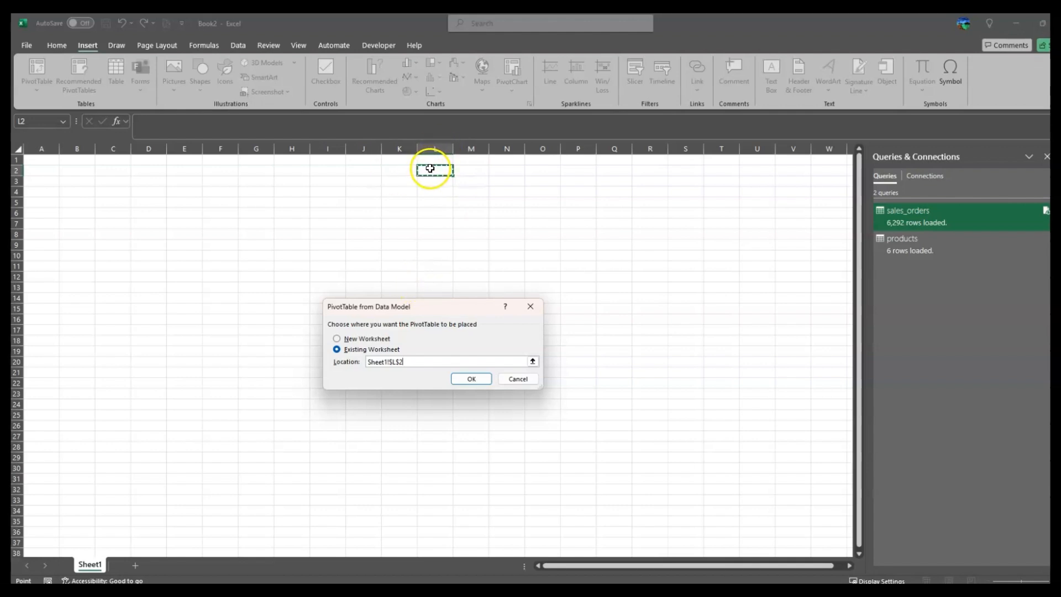
left_click(480, 382)
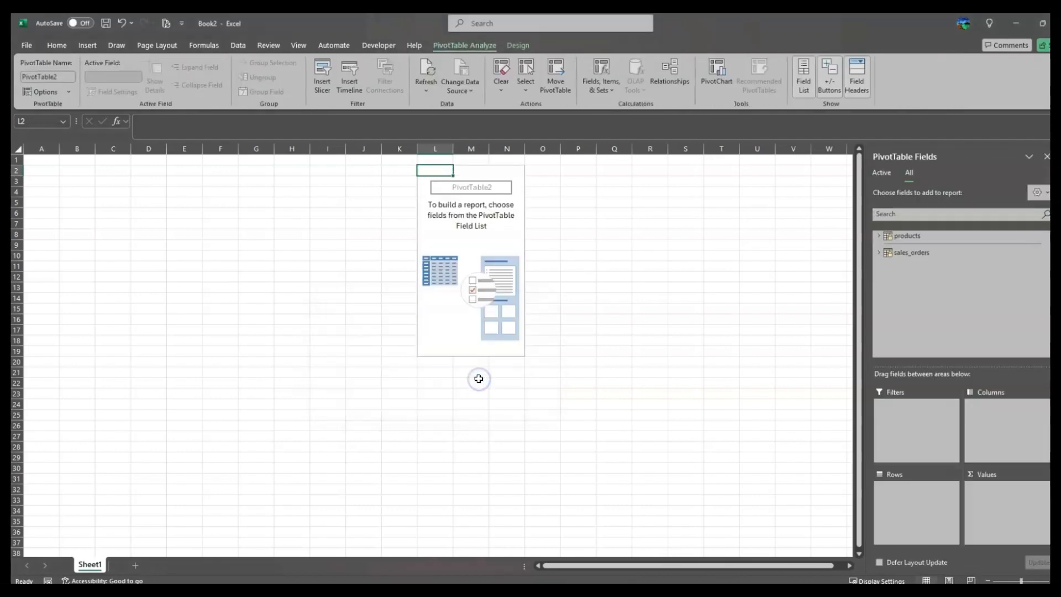
Add the sales_orders Date field to the PivotTable rows, keeping only Date (Year) and Date (Month) and removing the quarter and full date.
left_click(457, 214)
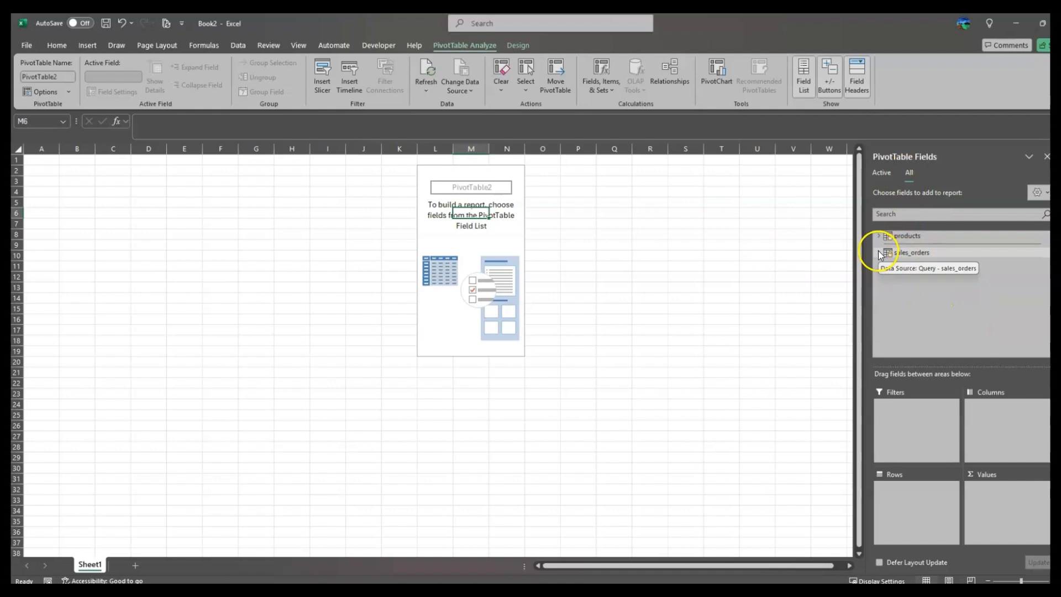
left_click(912, 253)
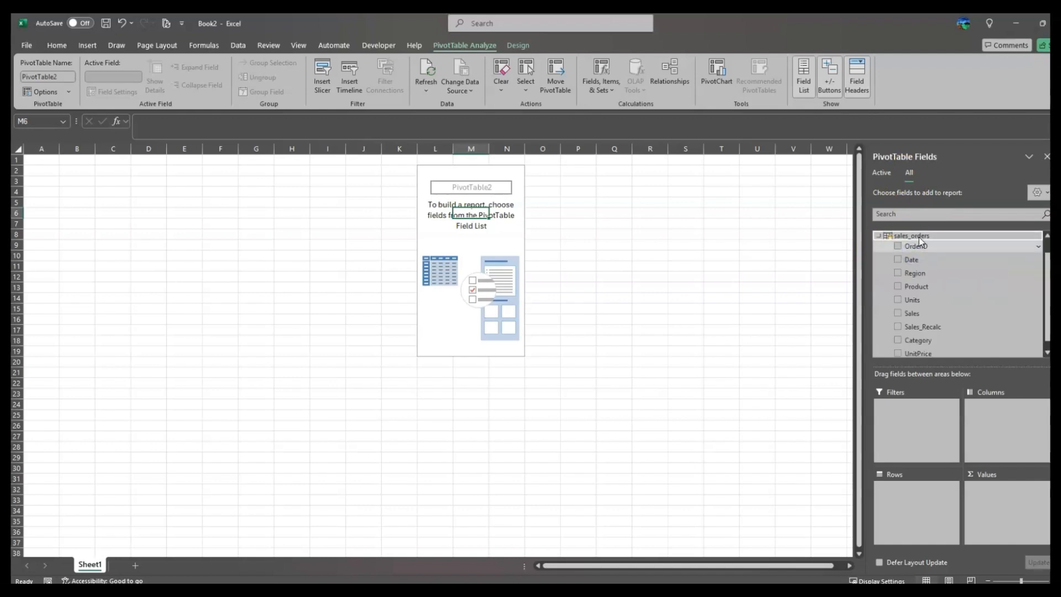
scroll(992, 285, "up", 1)
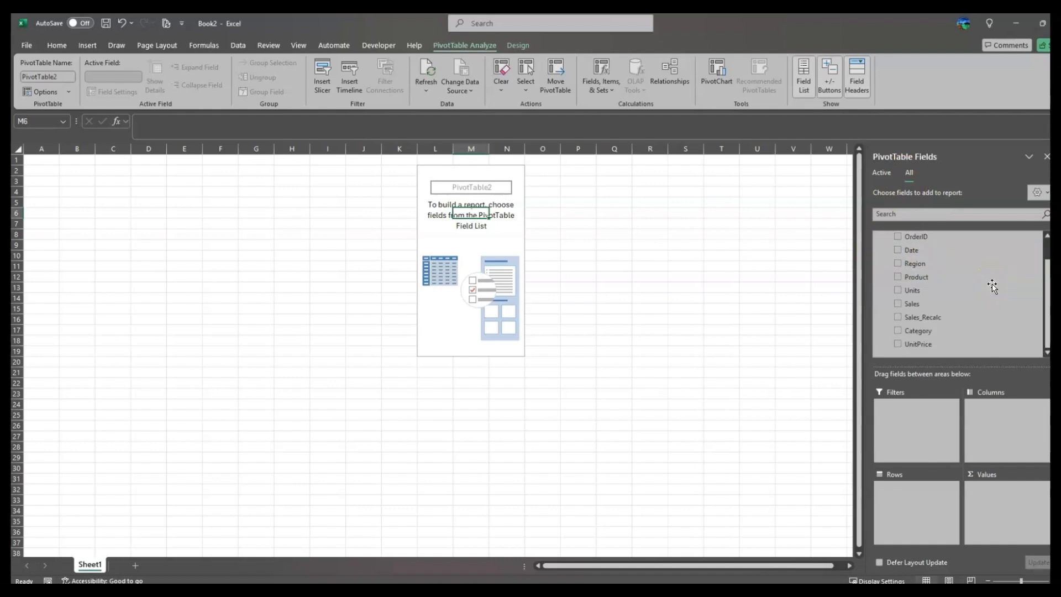
left_click_drag(911, 282, 890, 494)
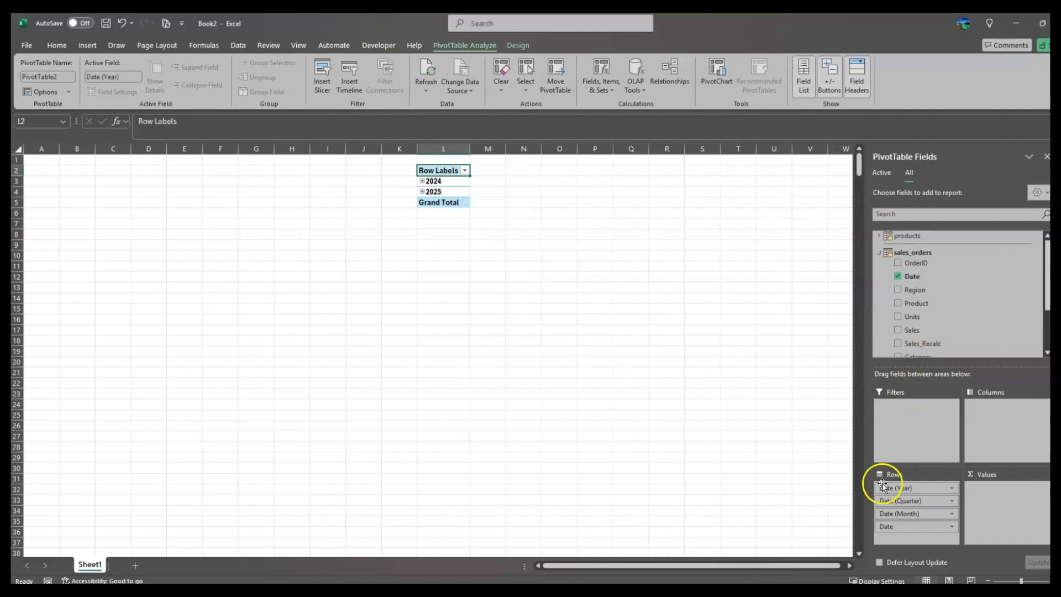
left_click(921, 501)
scroll(962, 336, "down", 1)
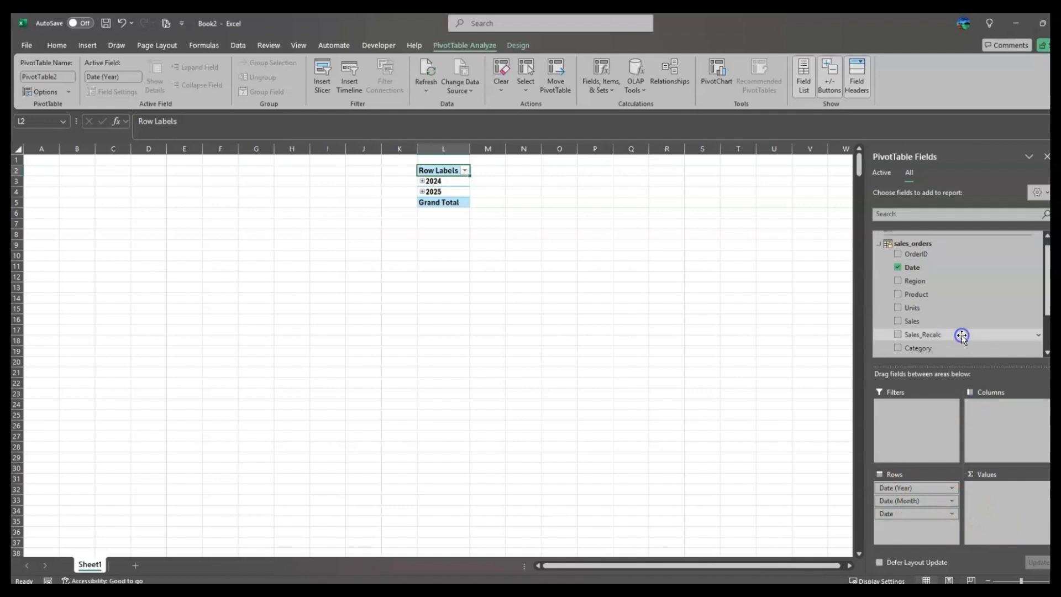
left_click_drag(912, 501, 967, 335)
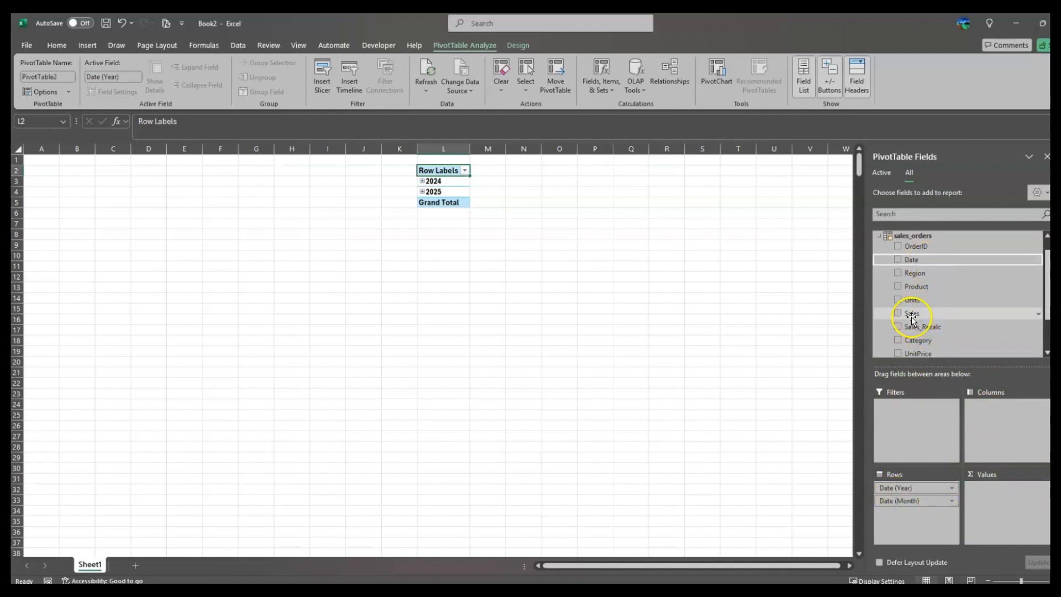
Add the Sales field to the PivotTable values and expand 2024 and 2025 to show their months.
left_click_drag(922, 313, 965, 420)
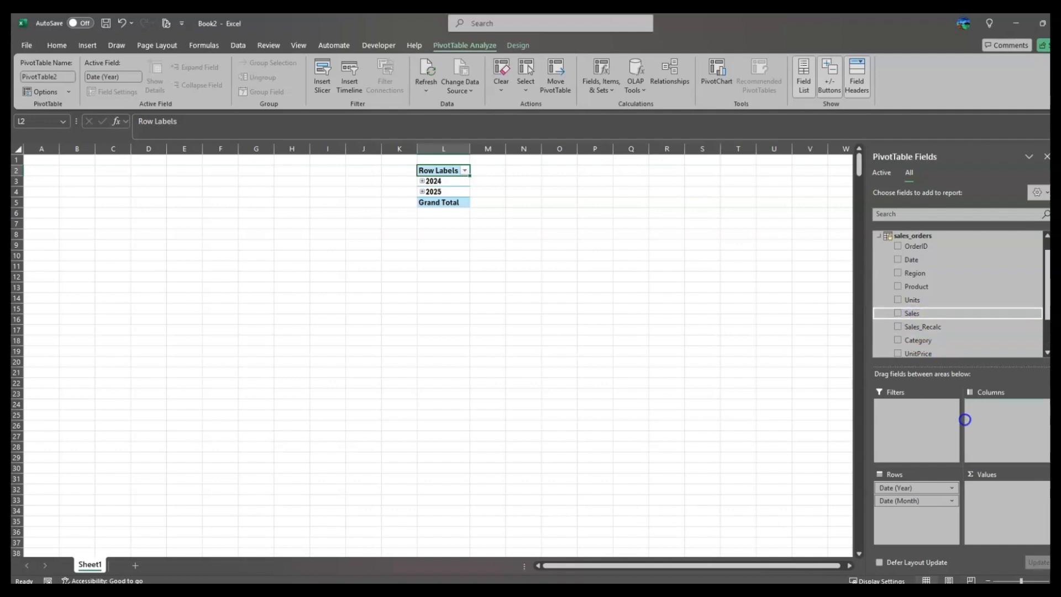
left_click_drag(990, 501, 989, 500)
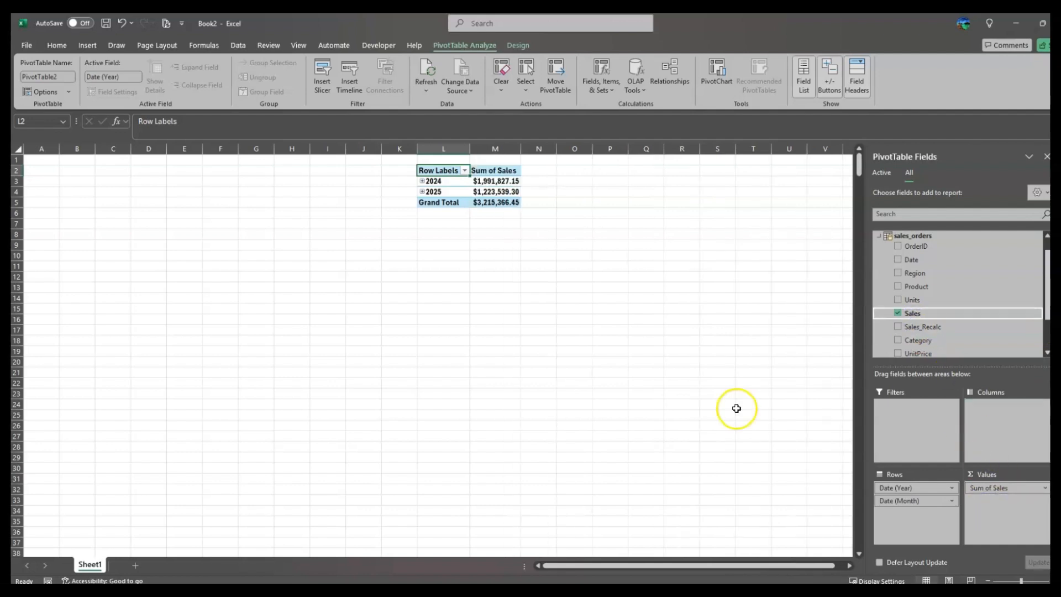
left_click(422, 181)
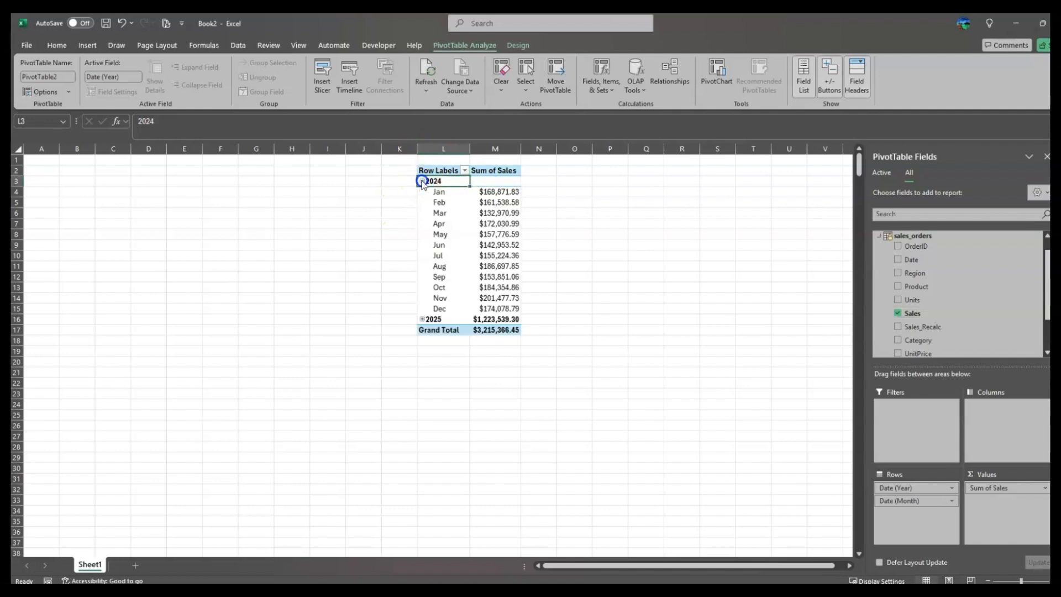
left_click(422, 319)
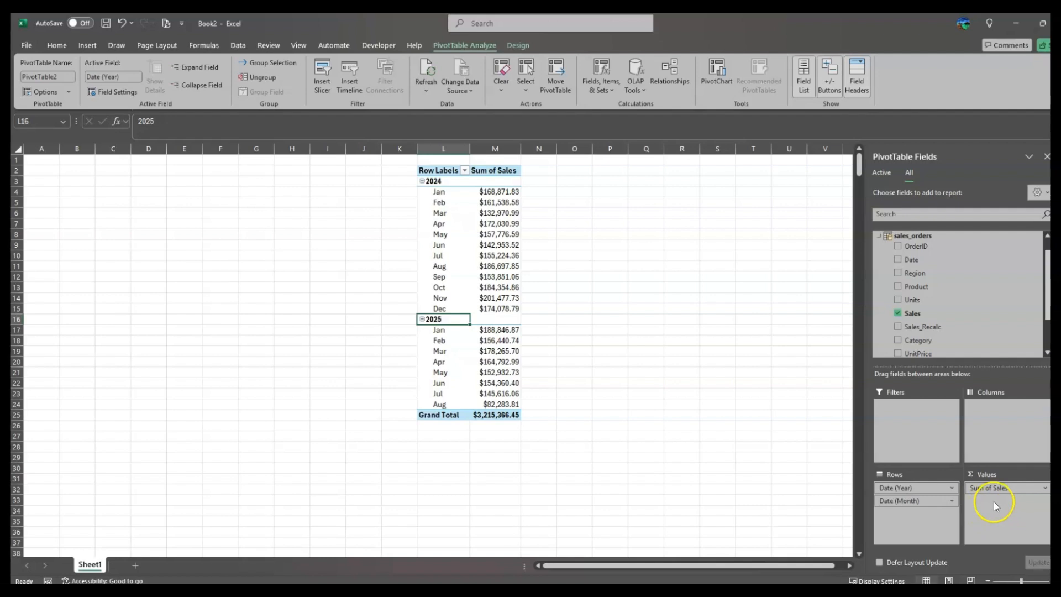
Format the Sum of Sales value field as Currency with 2 decimal places and the $ symbol, keeping the Sum calculation.
left_click(1044, 488)
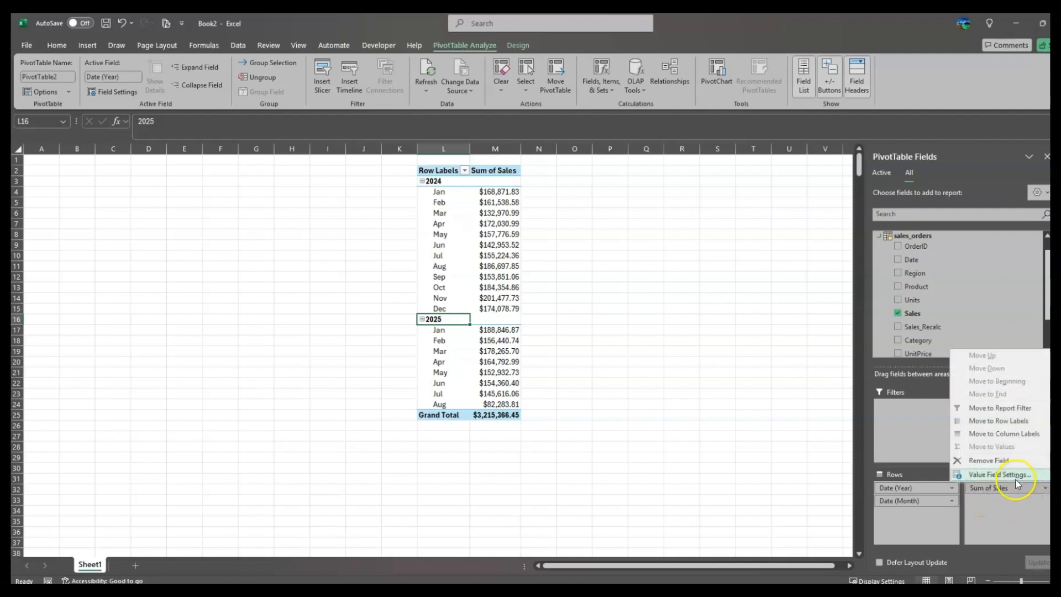
left_click(1044, 488)
left_click(1045, 489)
left_click(1021, 475)
left_click(426, 342)
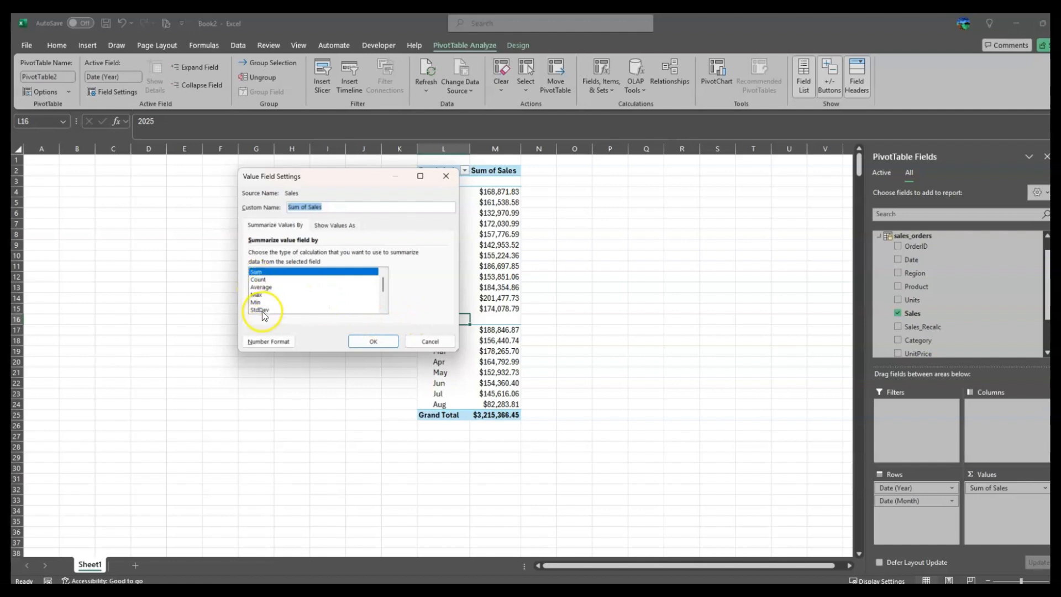
scroll(272, 312, "down", 2)
scroll(272, 312, "up", 2)
left_click(273, 343)
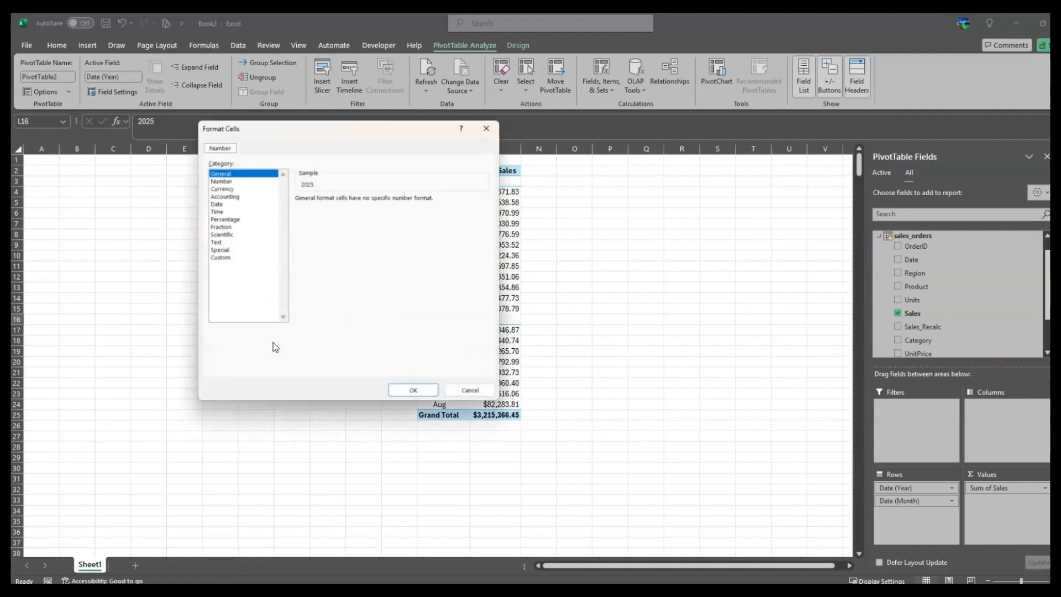
left_click(222, 189)
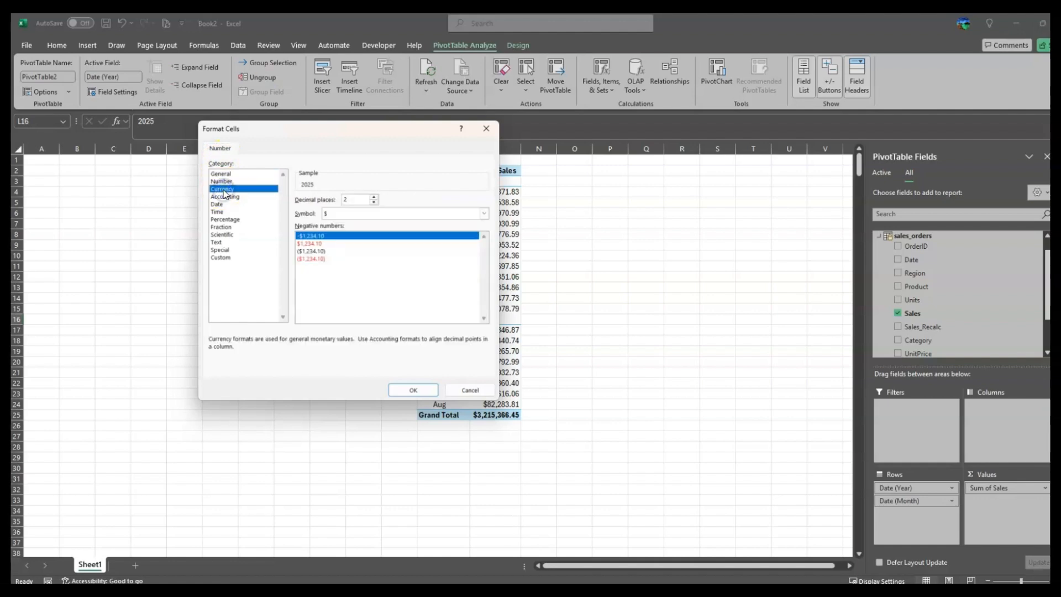
left_click(414, 390)
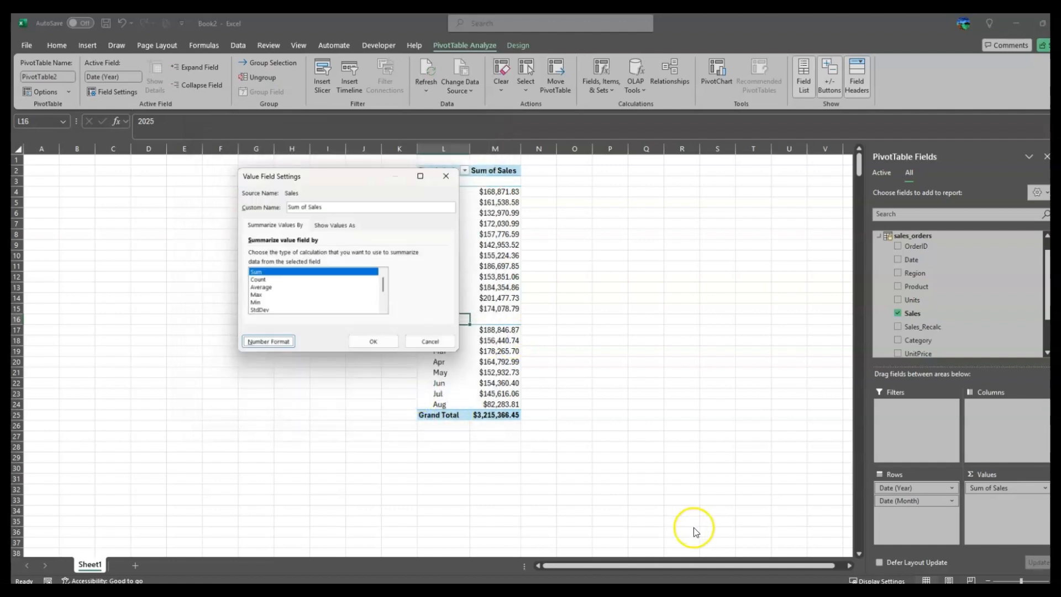
left_click(390, 340)
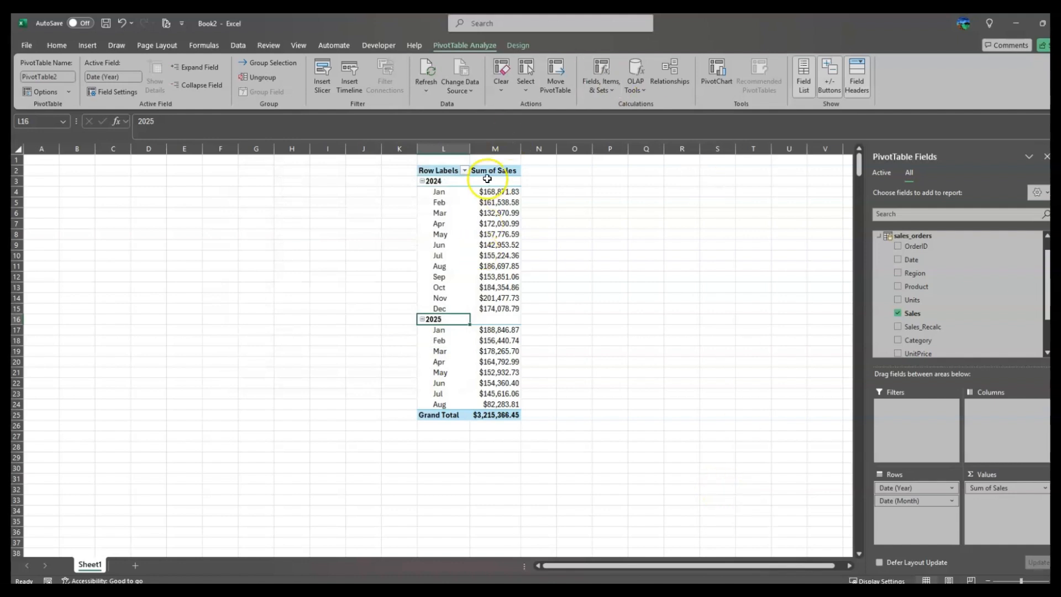
Apply the orange PivotTable style from the second row of the Medium group.
left_click(438, 170)
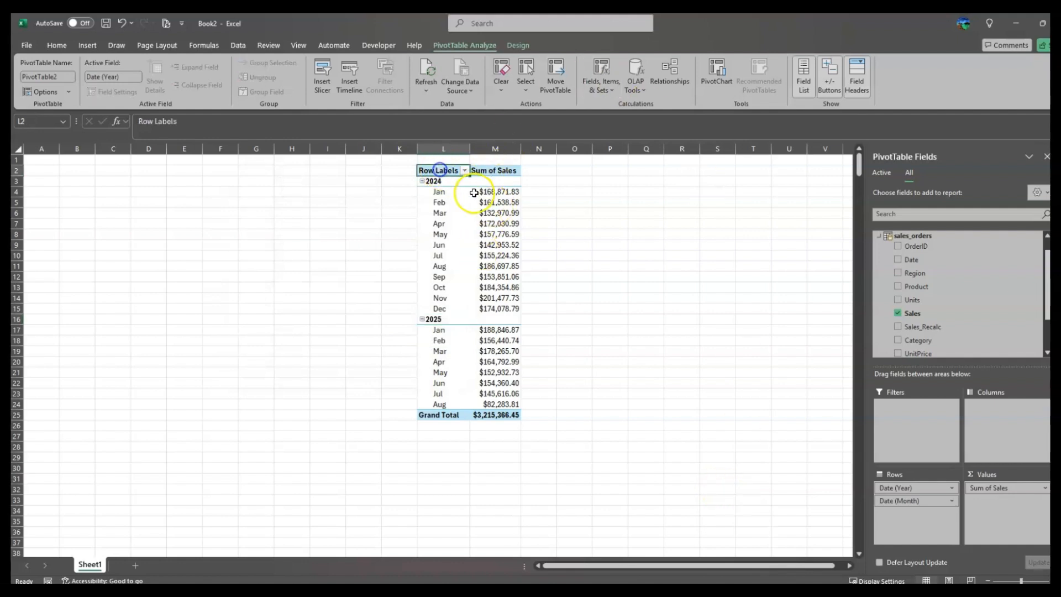
left_click(518, 45)
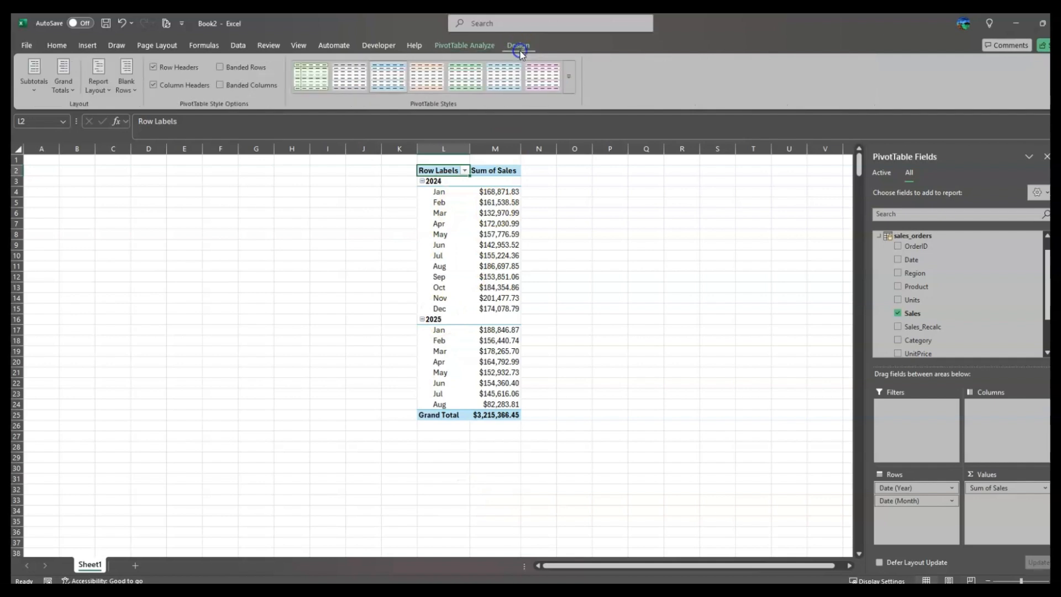
left_click(570, 76)
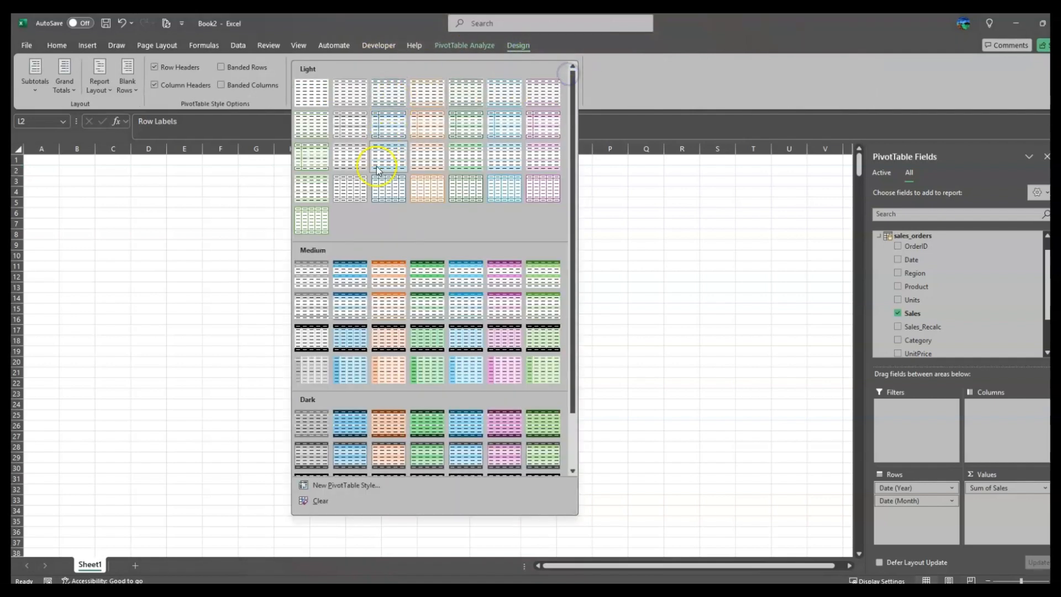
left_click(390, 307)
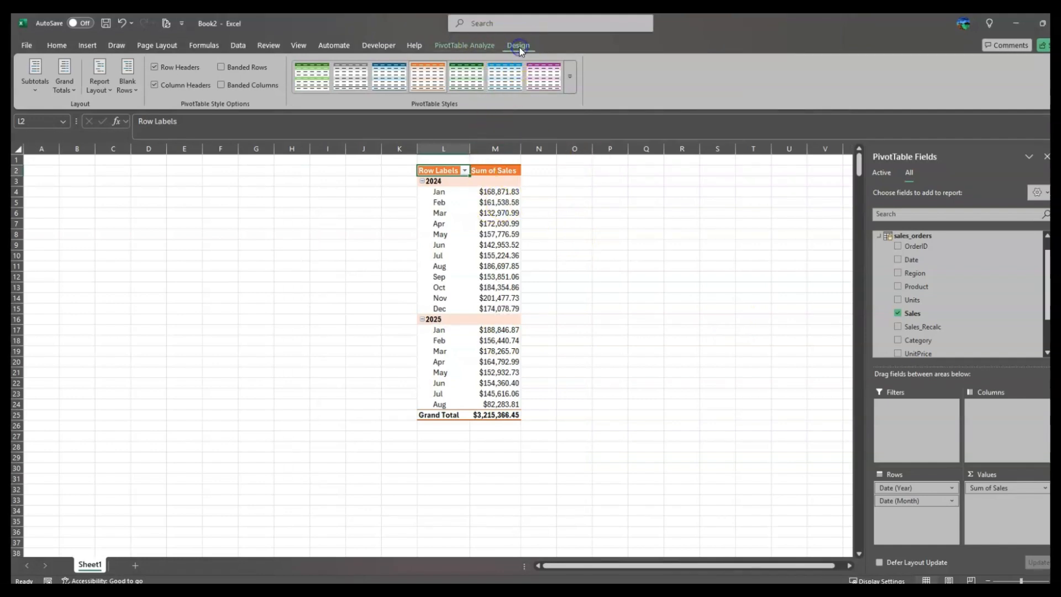
left_click(493, 265)
left_click(446, 173)
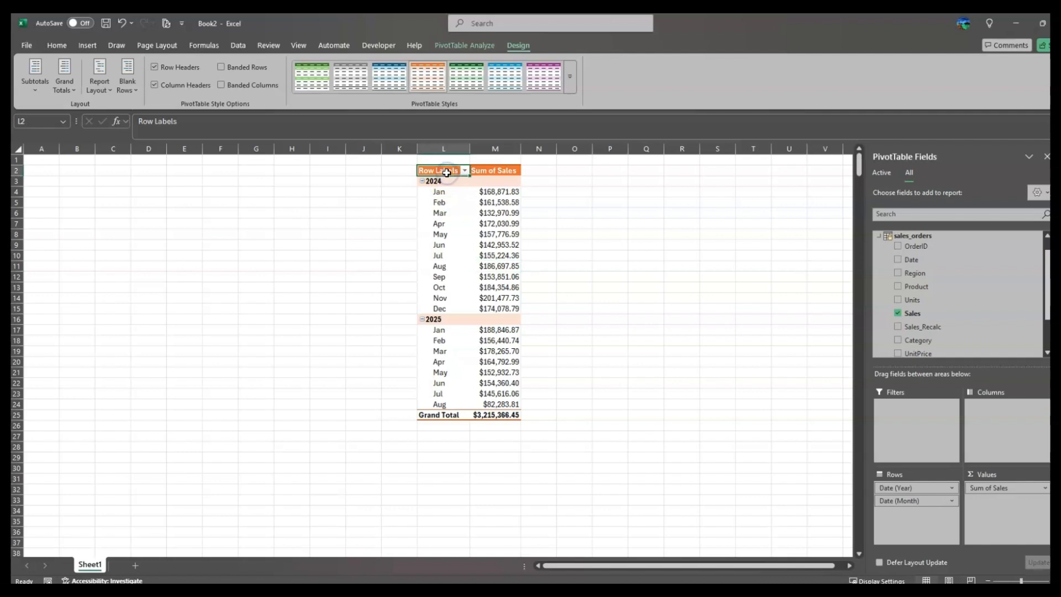
left_click(609, 254)
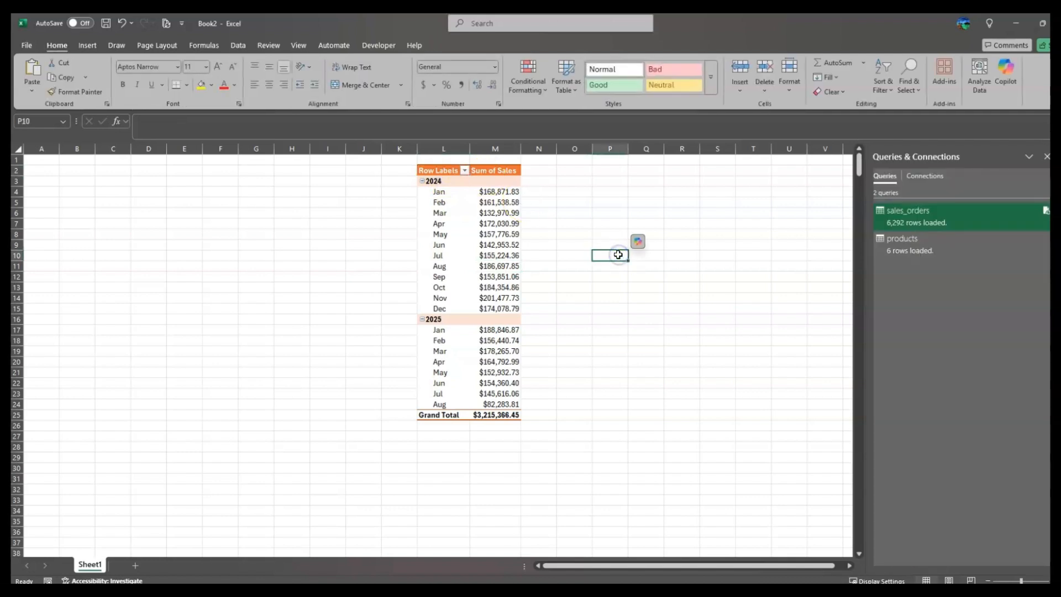
left_click(372, 234)
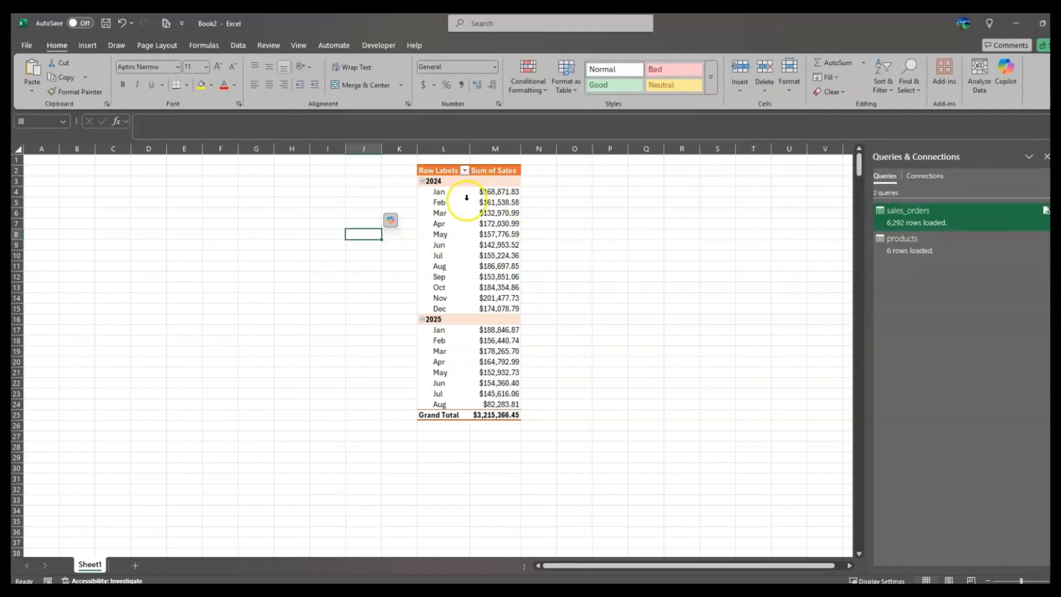
left_click(447, 170)
left_click(516, 45)
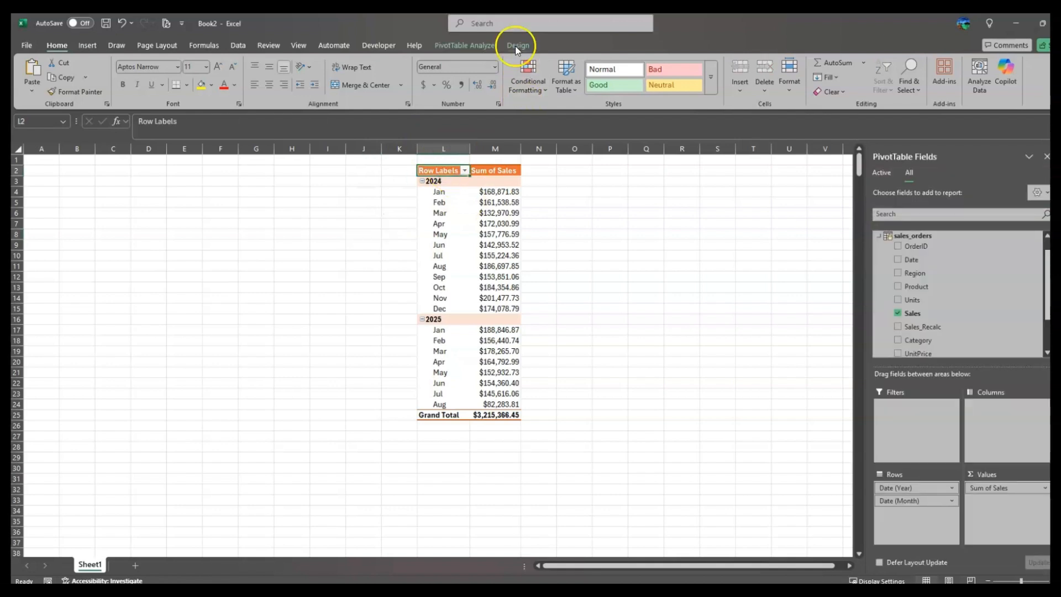
left_click(488, 321)
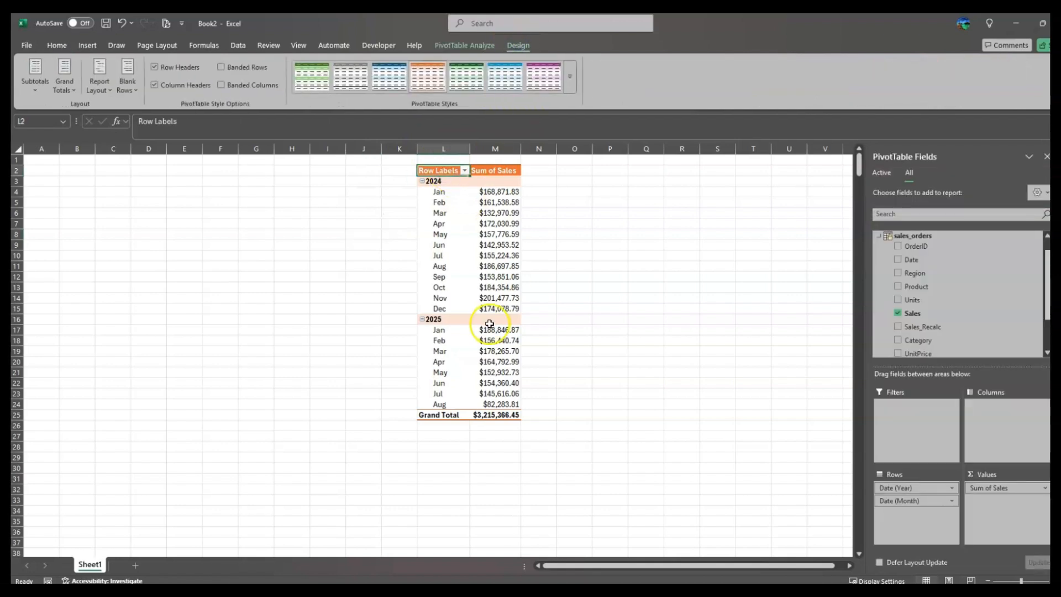
Rename the PivotTable's Row Labels header to Year/Month and its Sum of Sales header to Sales.
left_click(437, 169)
type("Month")
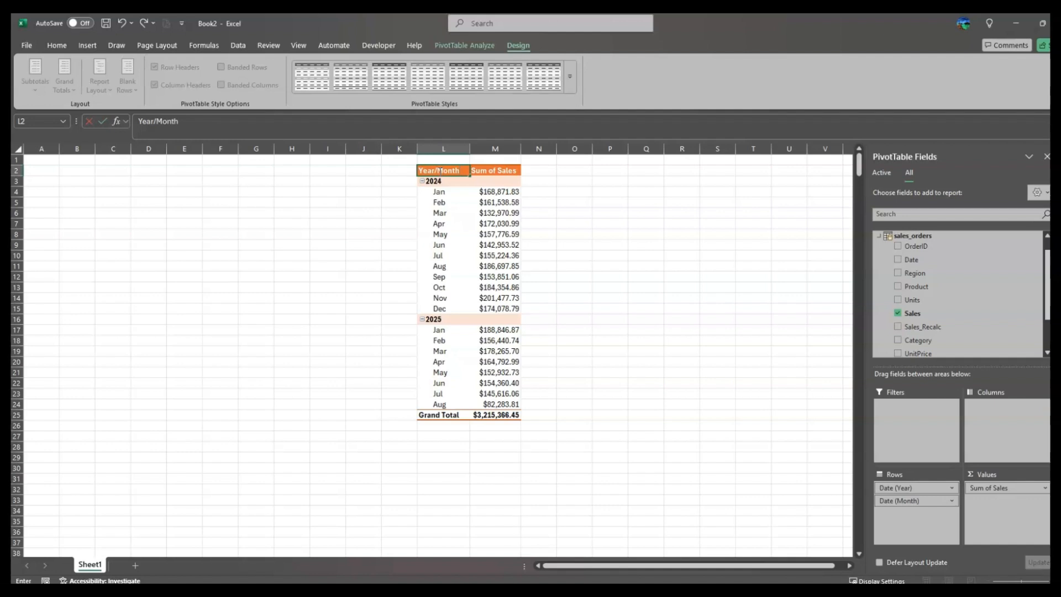
left_click(495, 169)
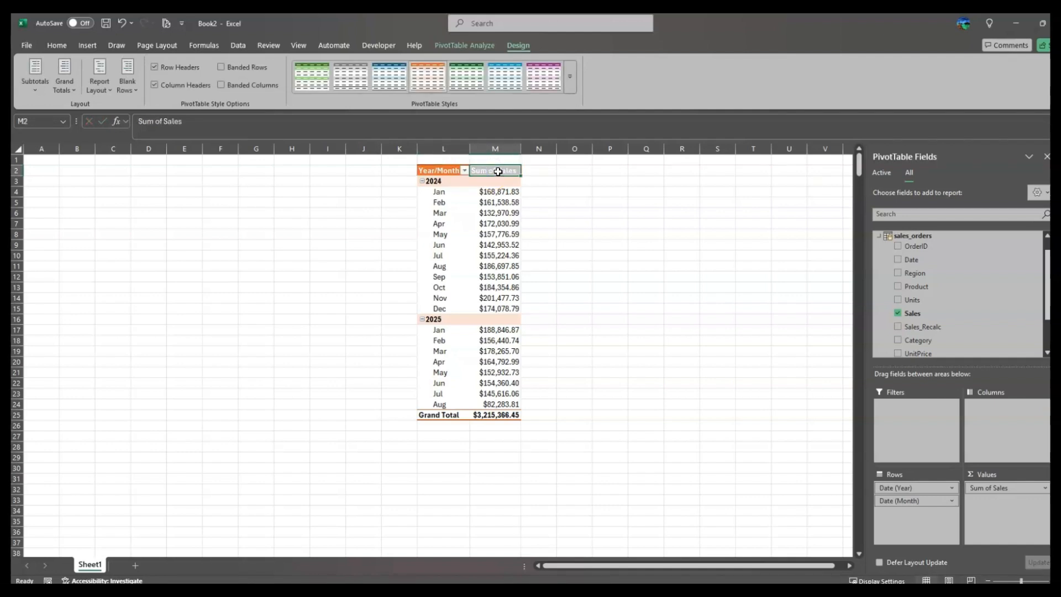
type("S")
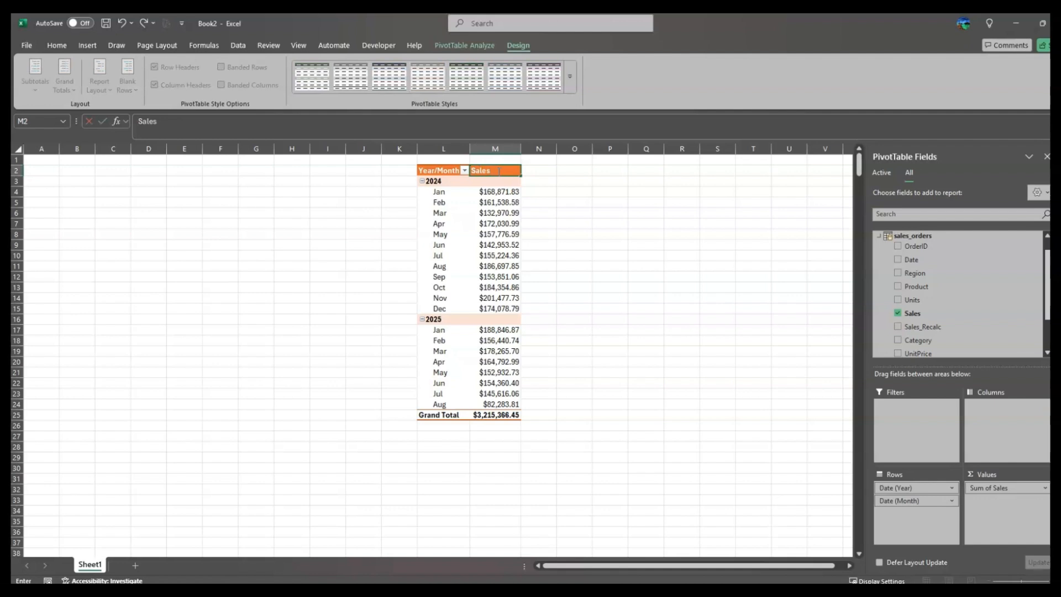
left_click(497, 234)
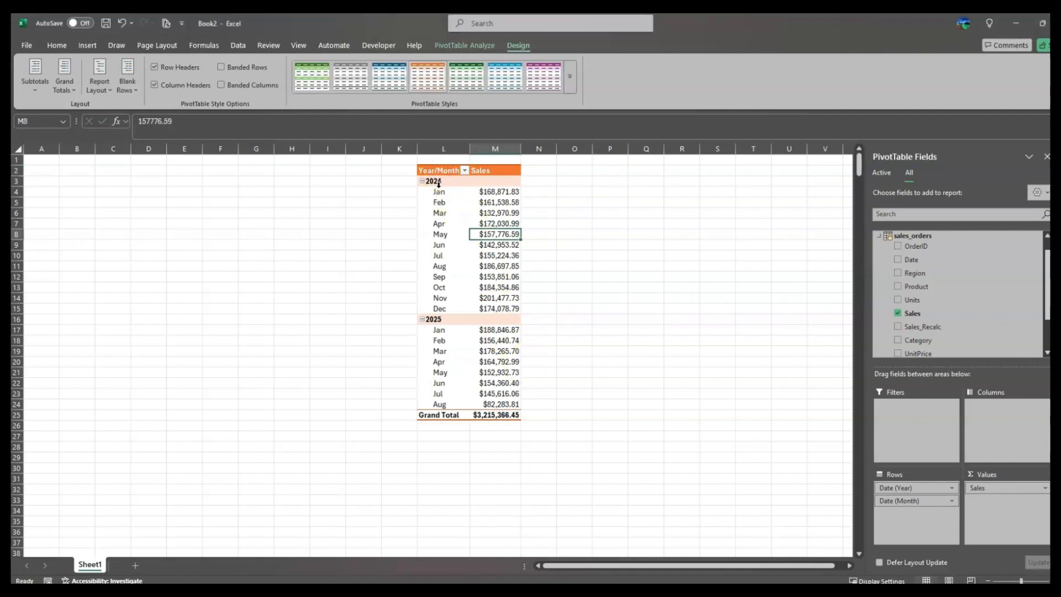
Insert a basic 2-D line PivotChart from the PivotTable's monthly sales rows, L3:M24.
left_click_drag(439, 183, 486, 403)
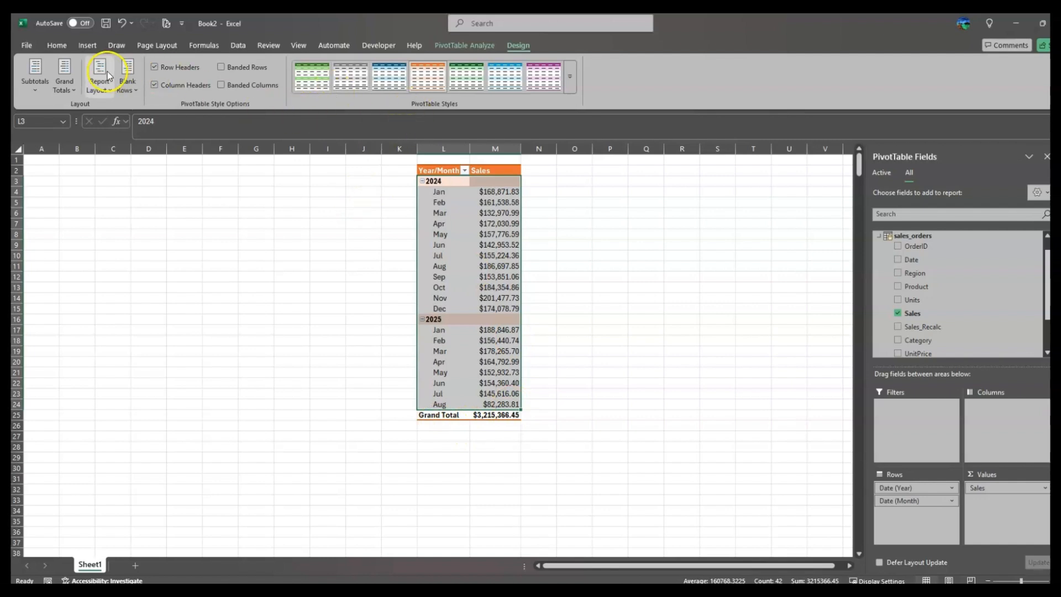
left_click(88, 47)
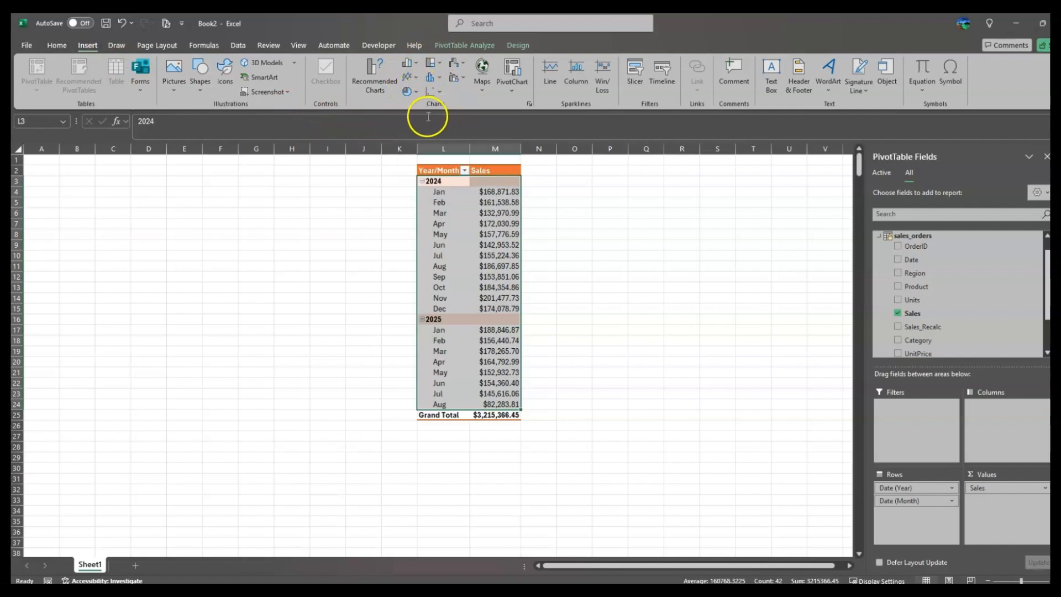
left_click(415, 77)
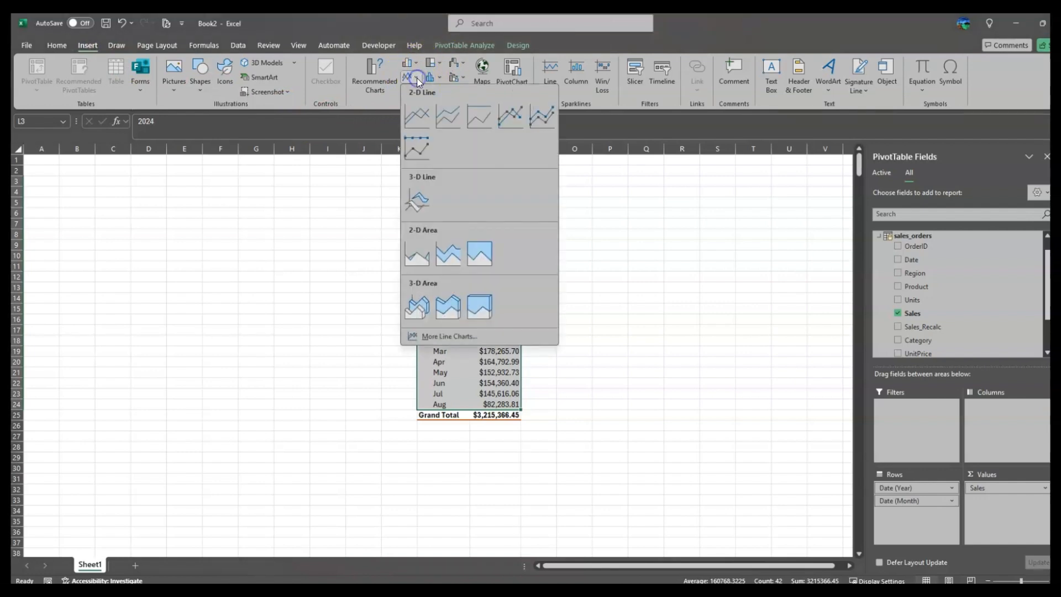
left_click(424, 122)
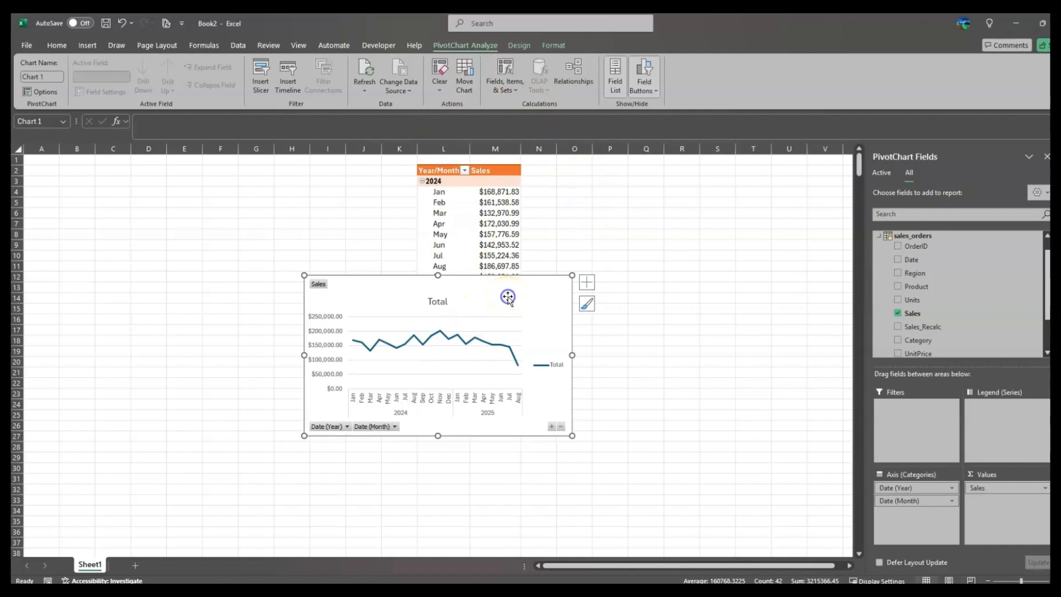
Apply the first chart style in the second row, with line markers, and enlarge the chart to span about columns G to P.
left_click(529, 47)
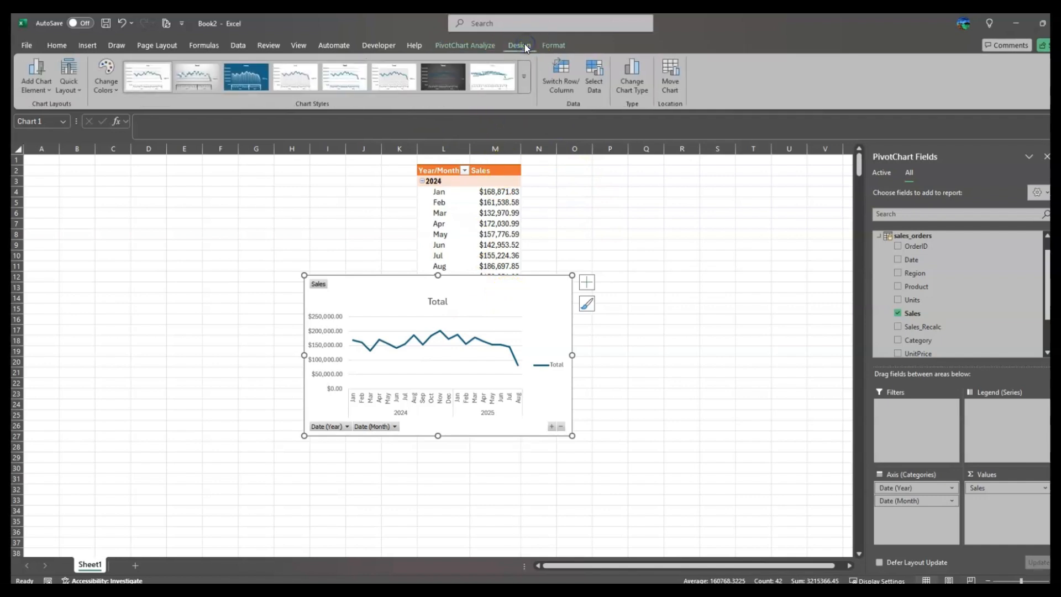
left_click(521, 79)
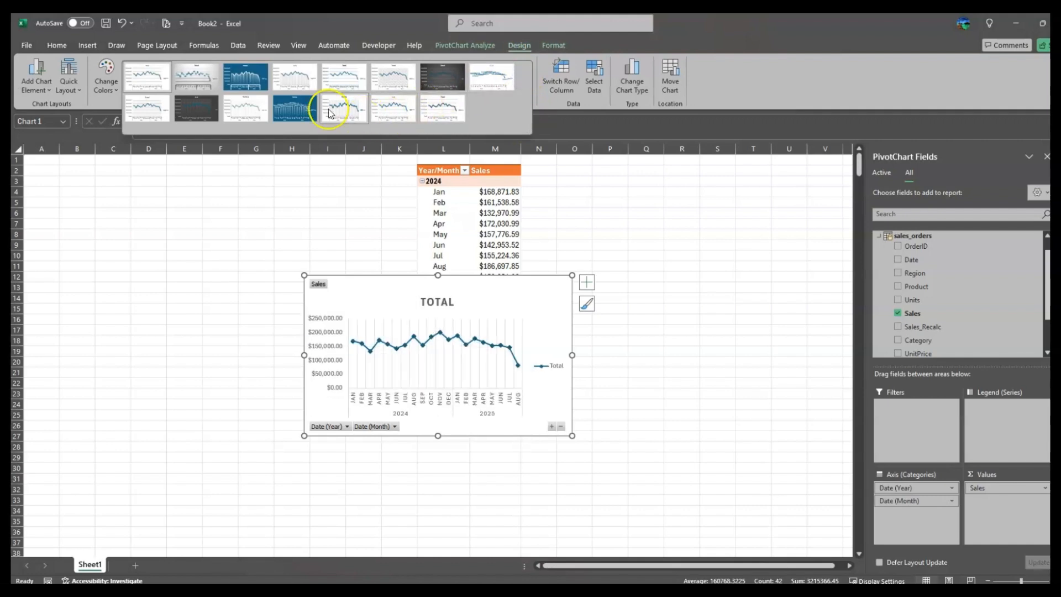
left_click(148, 113)
left_click_drag(304, 275, 251, 247)
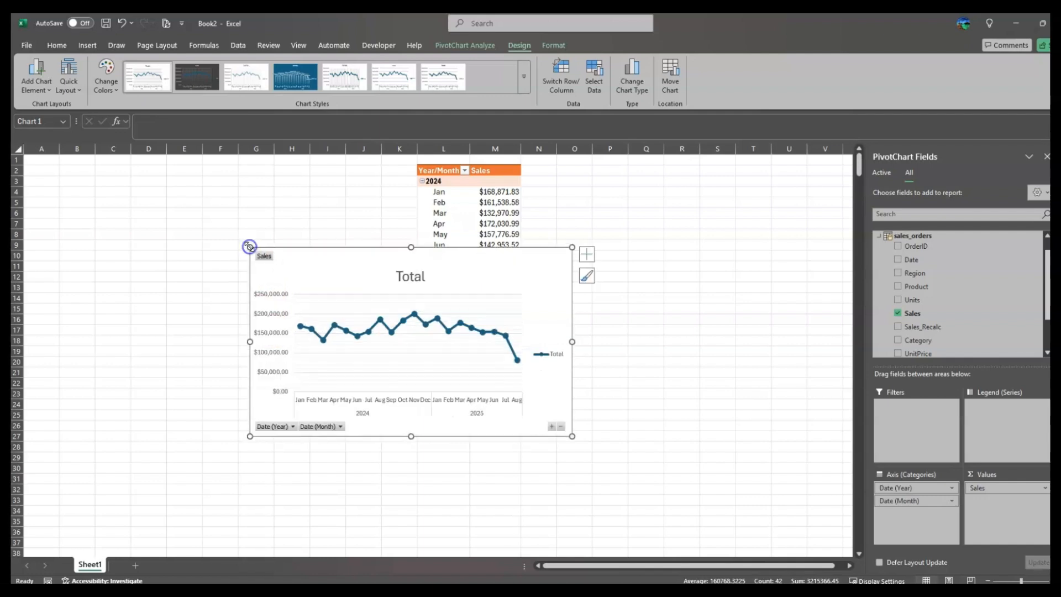
left_click_drag(571, 438, 625, 449)
Change the line chart's title to Sales.
left_click(437, 279)
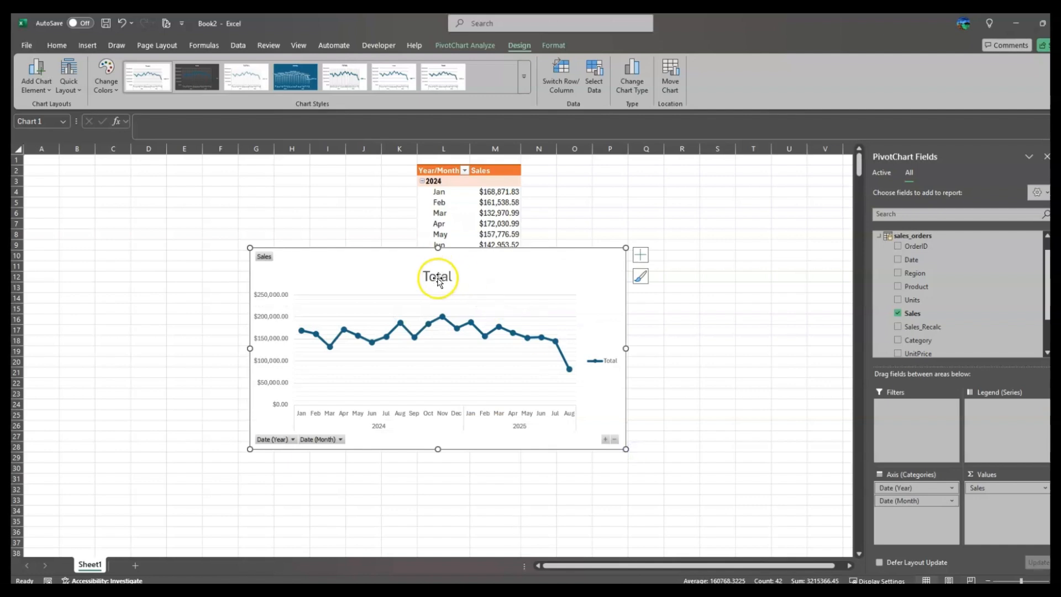
double_click(436, 279)
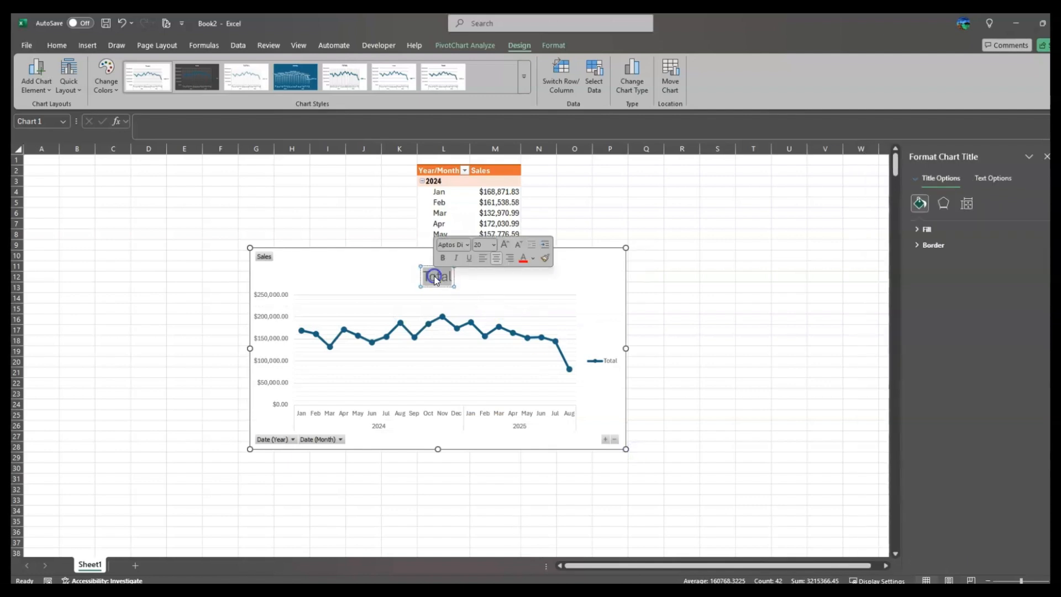
type("Sales")
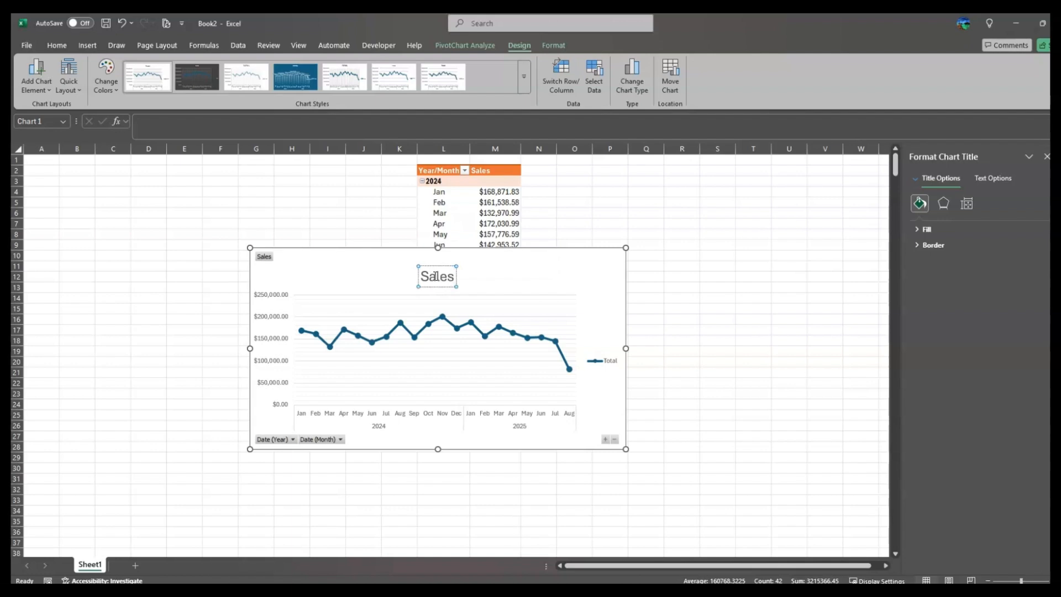
left_click(537, 276)
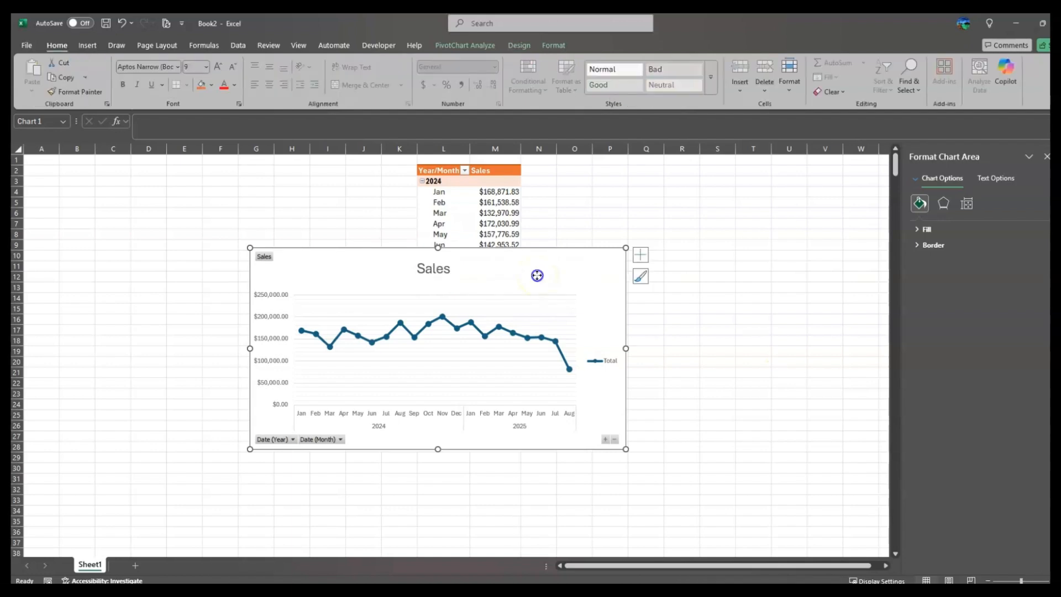
Change the line chart's color palette to orange to match the PivotTable.
left_click(553, 45)
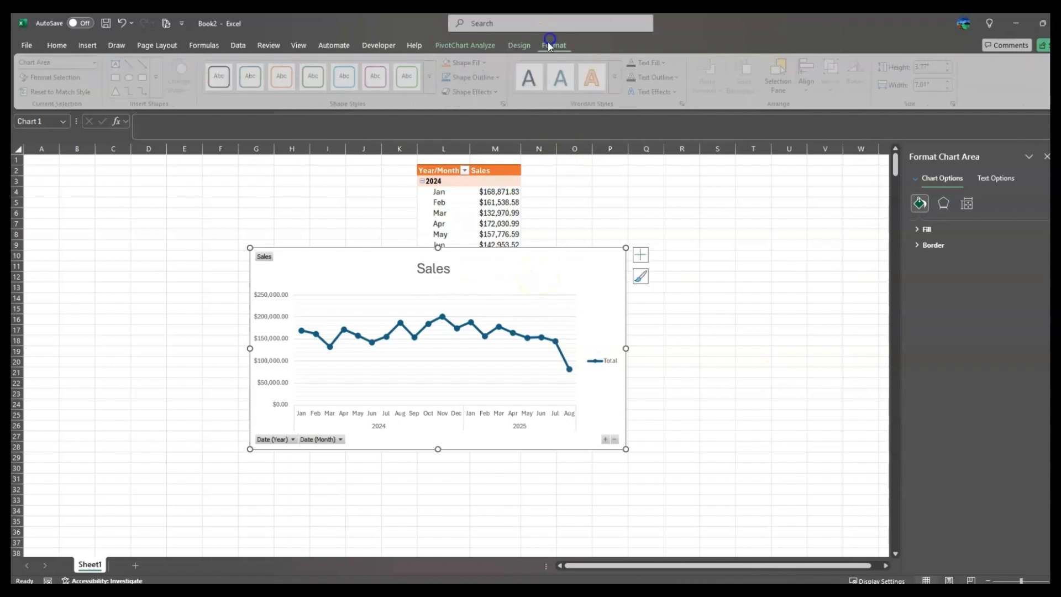
left_click(519, 47)
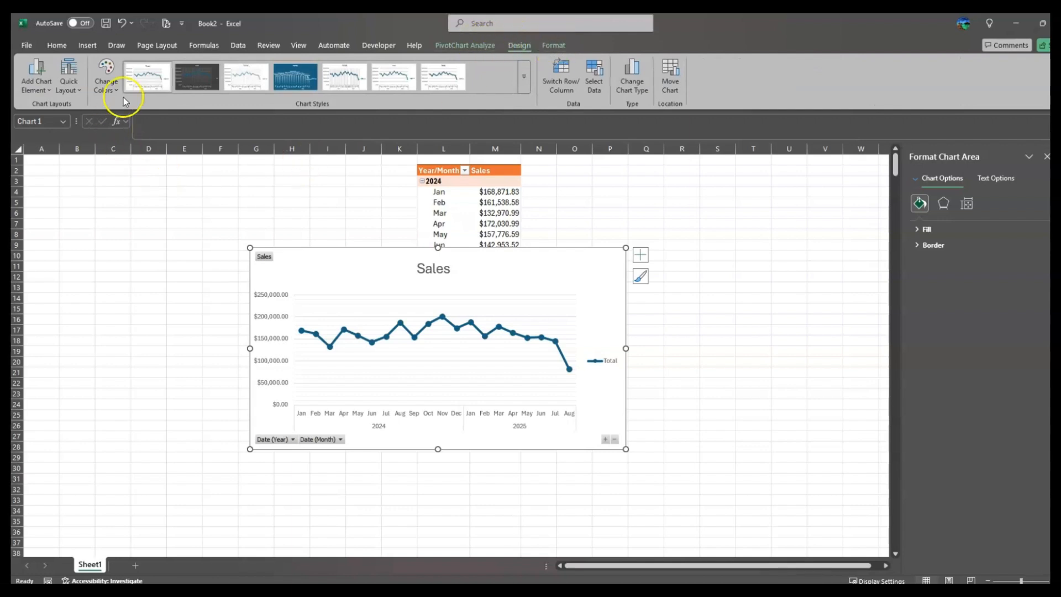
left_click(108, 83)
left_click(126, 131)
left_click(107, 77)
left_click(105, 158)
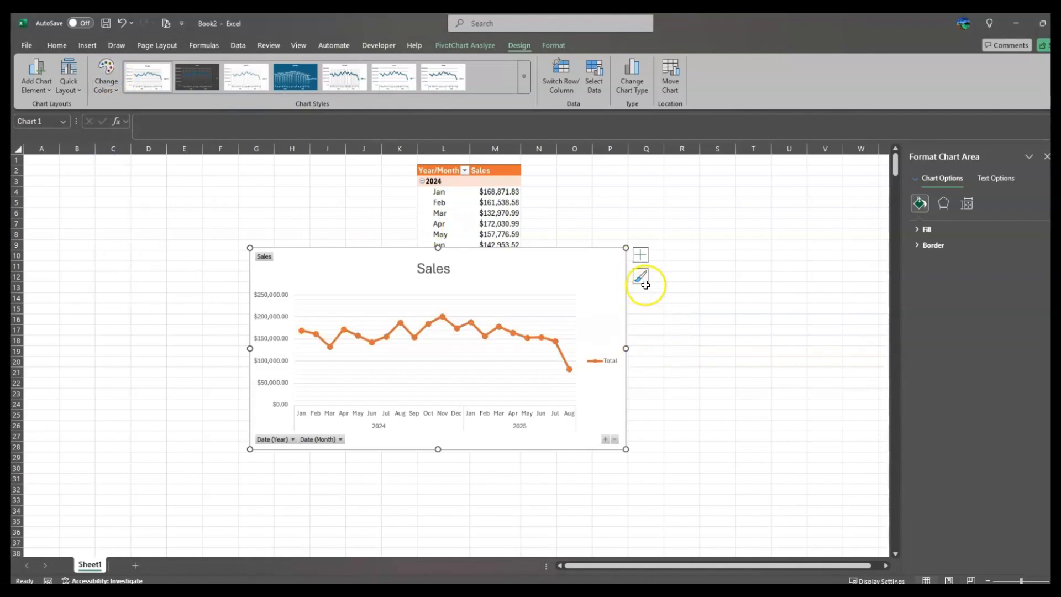
Try adding axis titles to the Sales chart and remove them again.
left_click(641, 256)
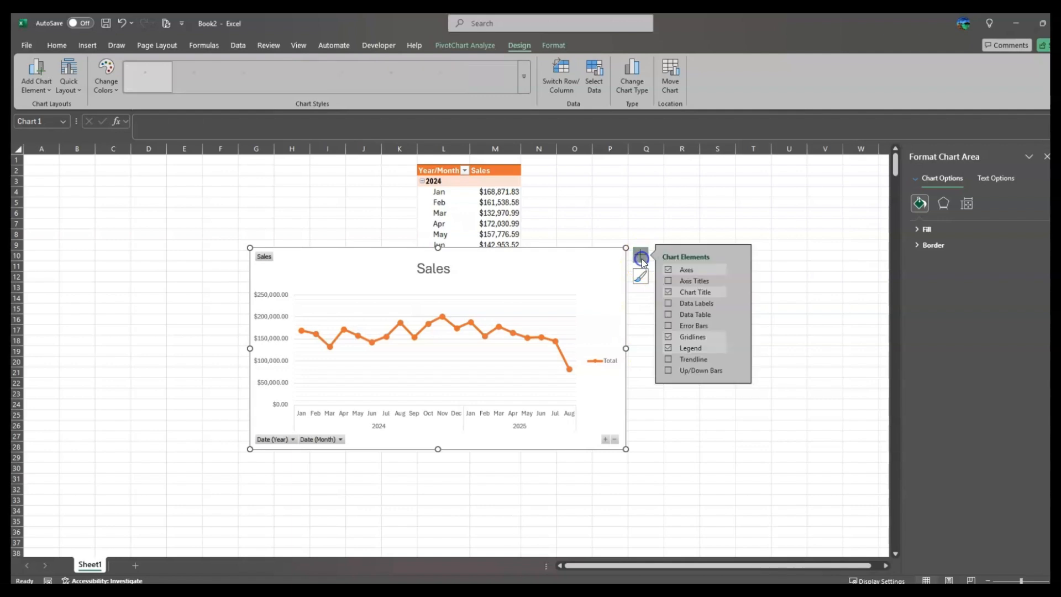
left_click(688, 280)
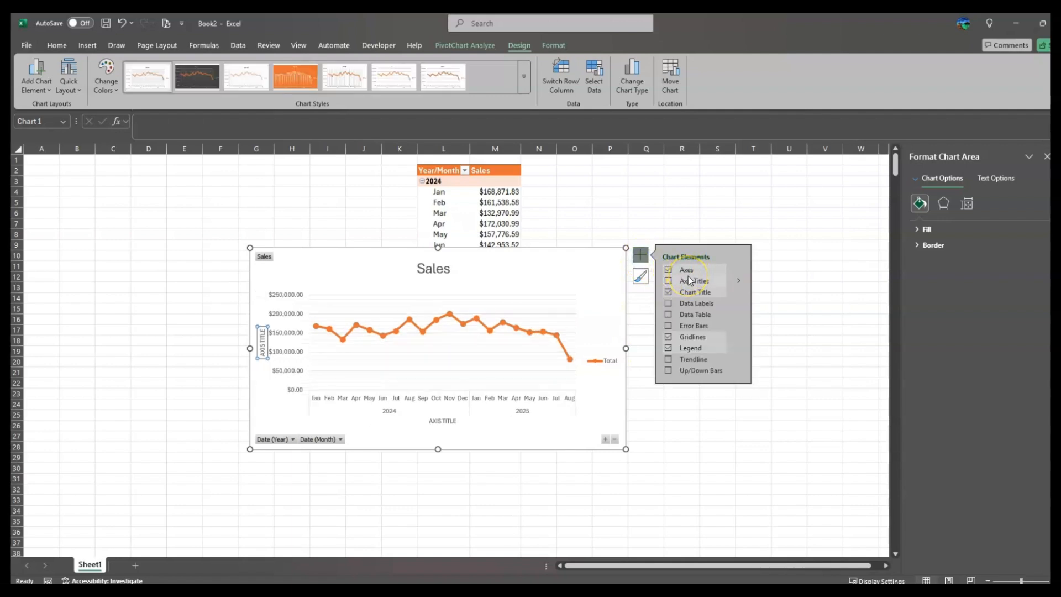
left_click(677, 282)
left_click(668, 284)
left_click(688, 305)
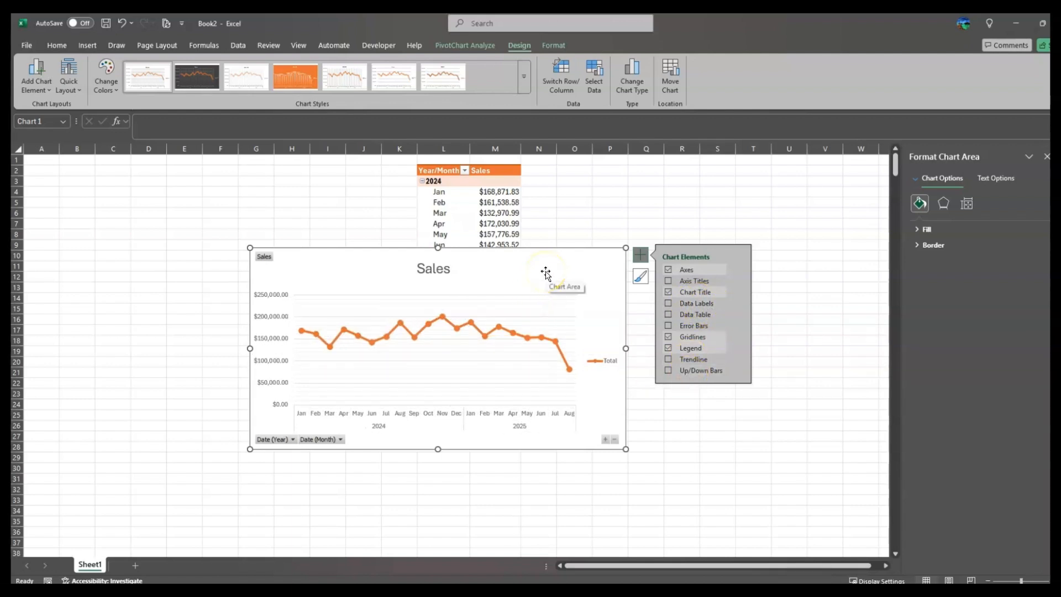
Move the Sales chart beside the PivotTable and shrink it to fit about columns D to K, clear of the table.
left_click_drag(563, 272, 360, 320)
left_click_drag(43, 296, 130, 319)
left_click_drag(342, 337, 336, 278)
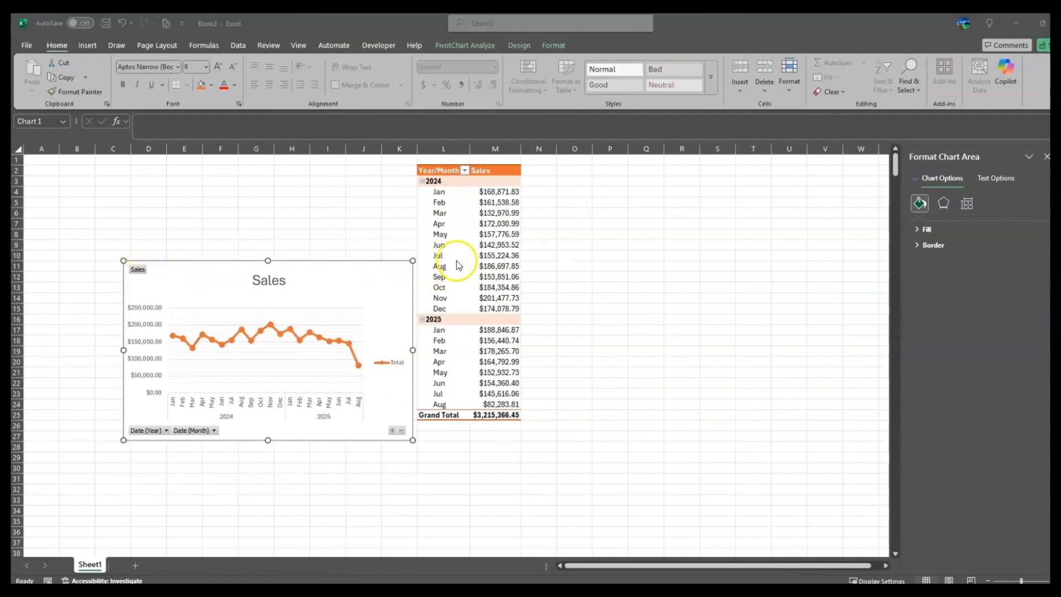
Insert a timeline for the PivotTable based on the sales_orders Date field.
left_click(461, 202)
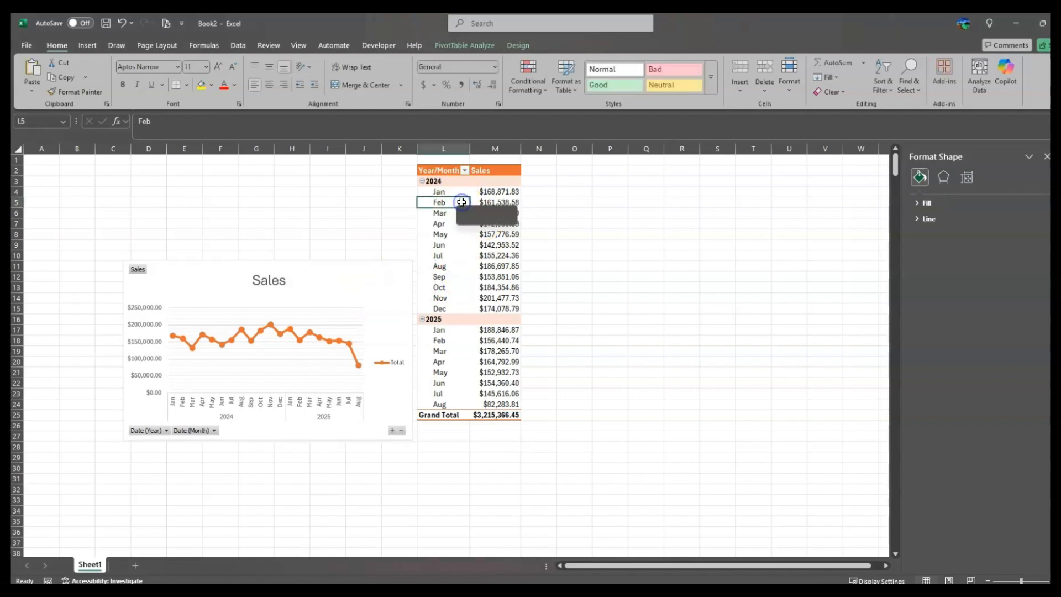
left_click(438, 182)
left_click(480, 193)
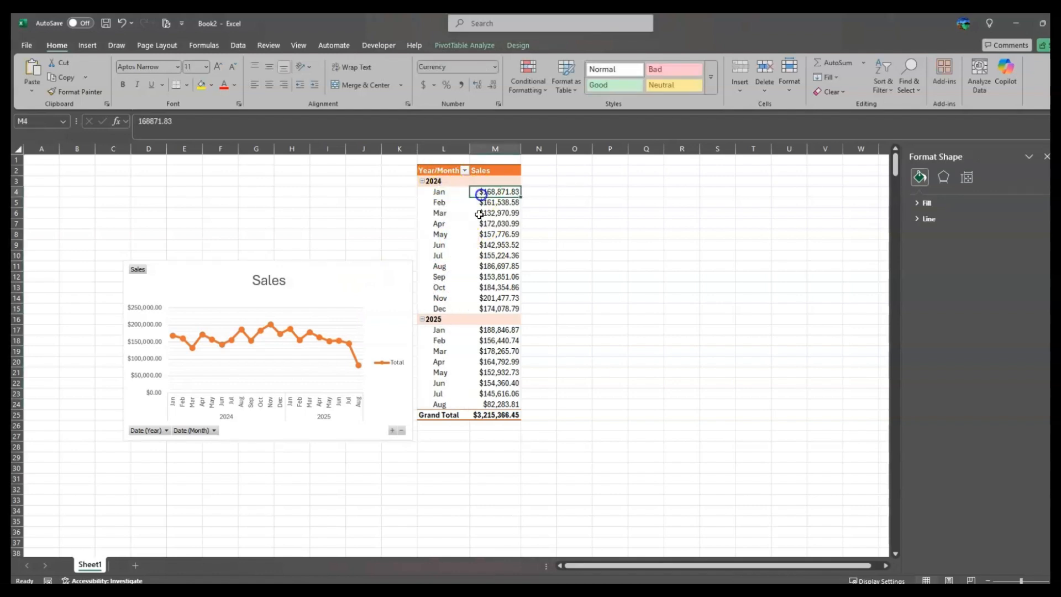
left_click(83, 46)
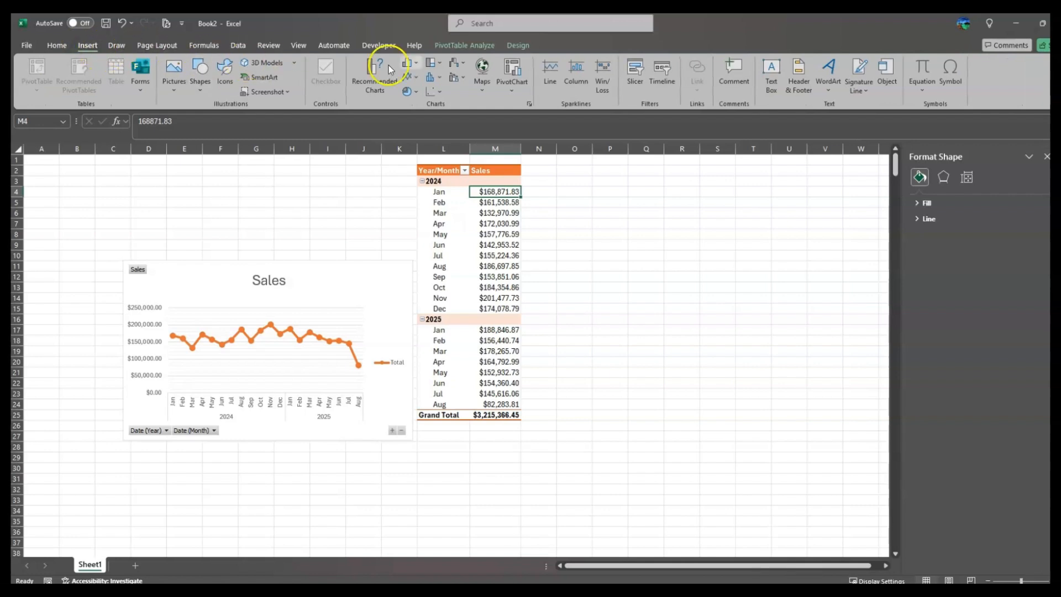
left_click(669, 81)
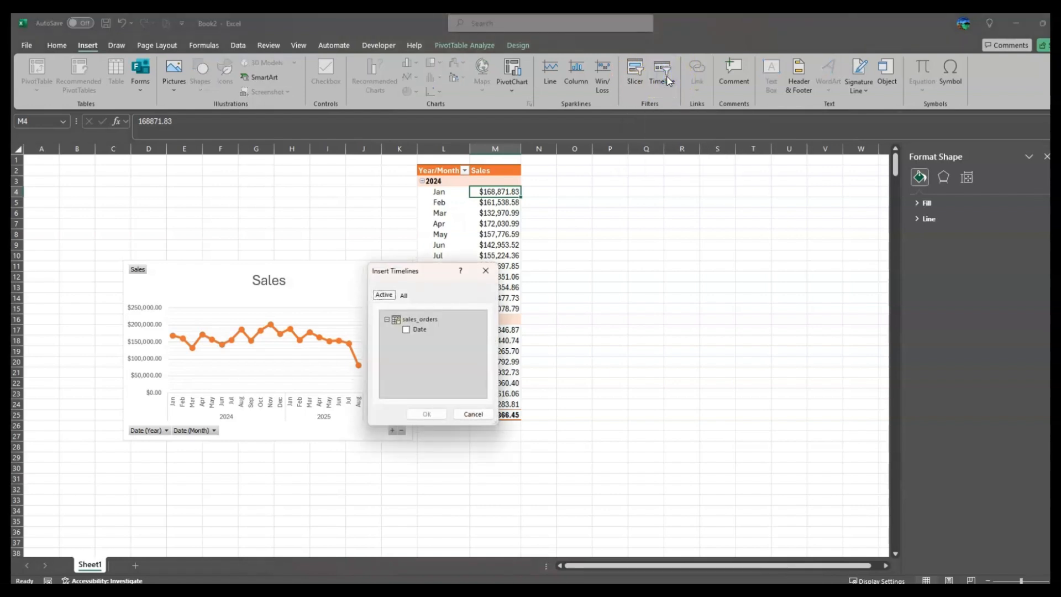
left_click(407, 330)
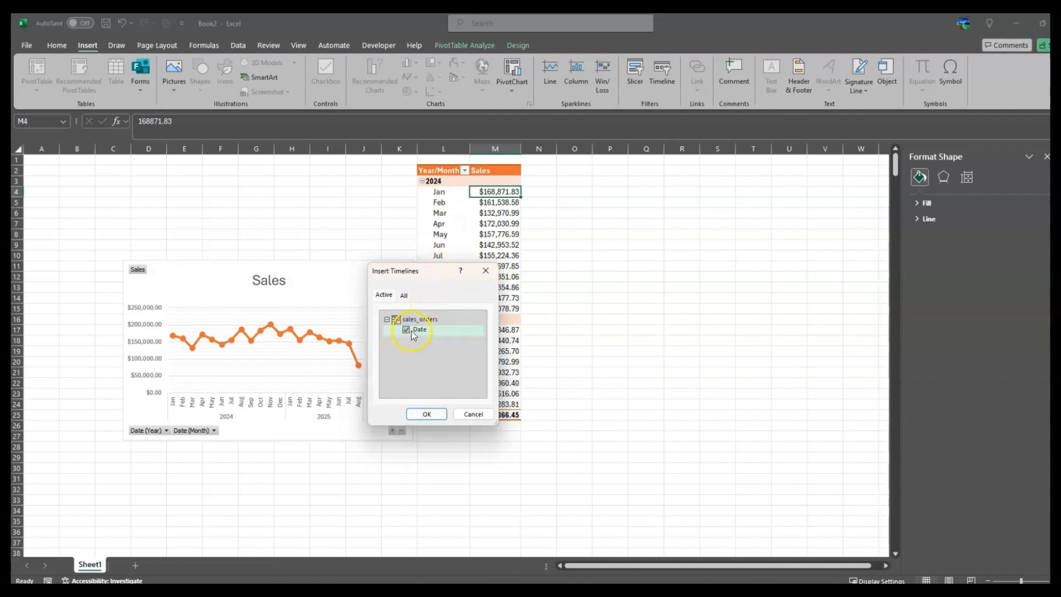
left_click(426, 414)
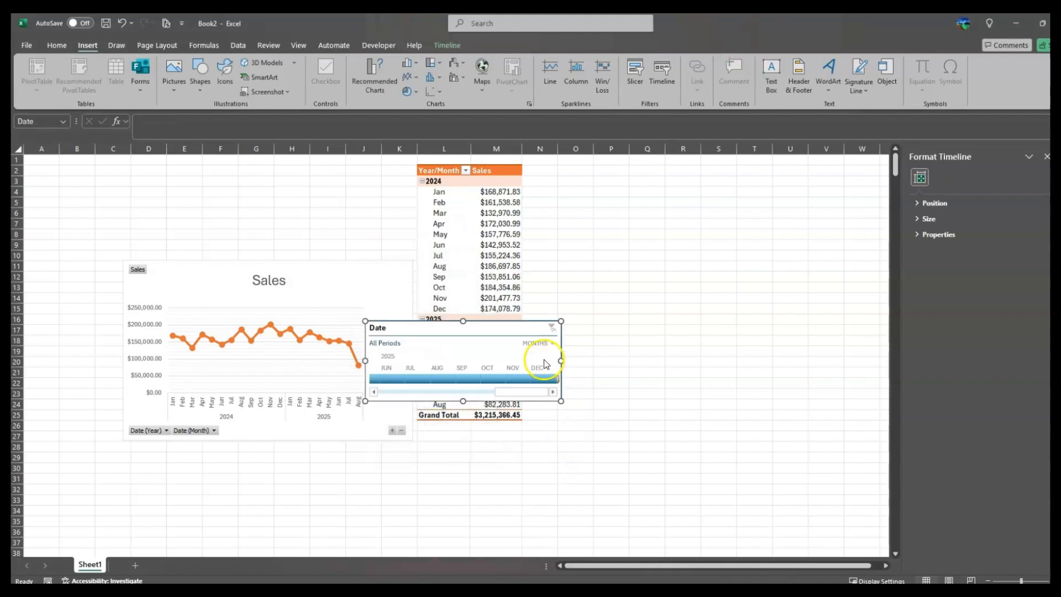
Place the Date timeline directly above the Sales chart, lowering the chart to make room and widening the timeline to the chart's width.
left_click_drag(511, 327, 273, 178)
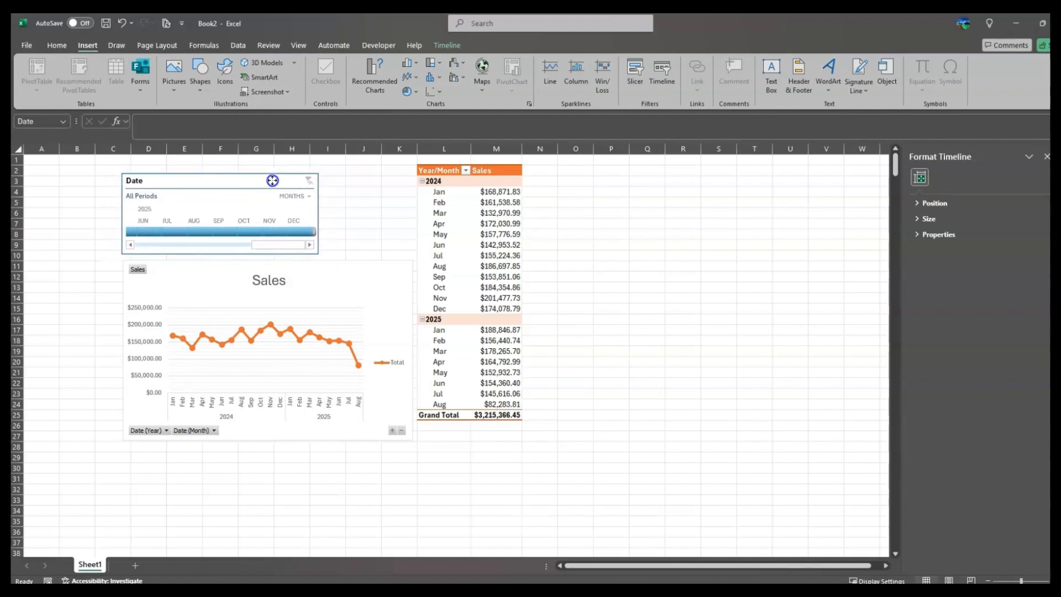
left_click_drag(315, 284, 317, 312)
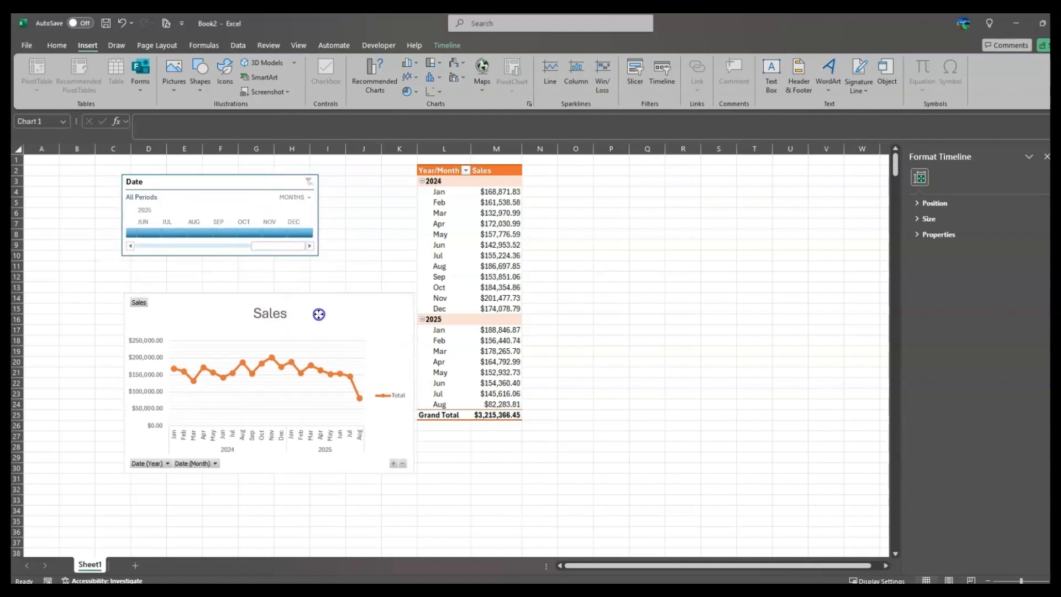
left_click_drag(275, 180, 273, 217)
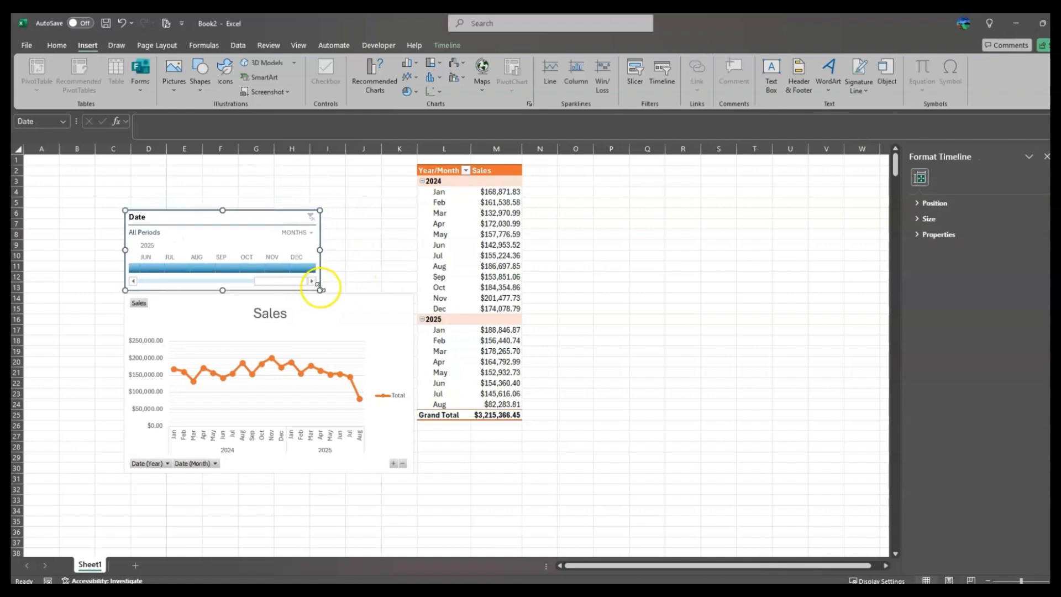
left_click_drag(319, 290, 410, 284)
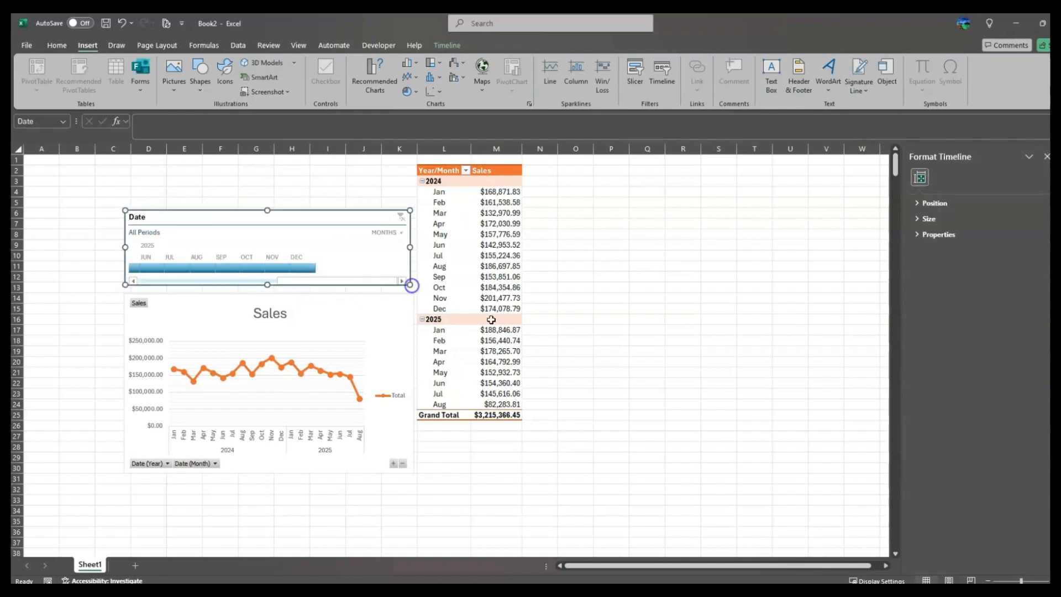
left_click_drag(410, 247, 413, 245)
left_click_drag(393, 317, 391, 316)
left_click(244, 207)
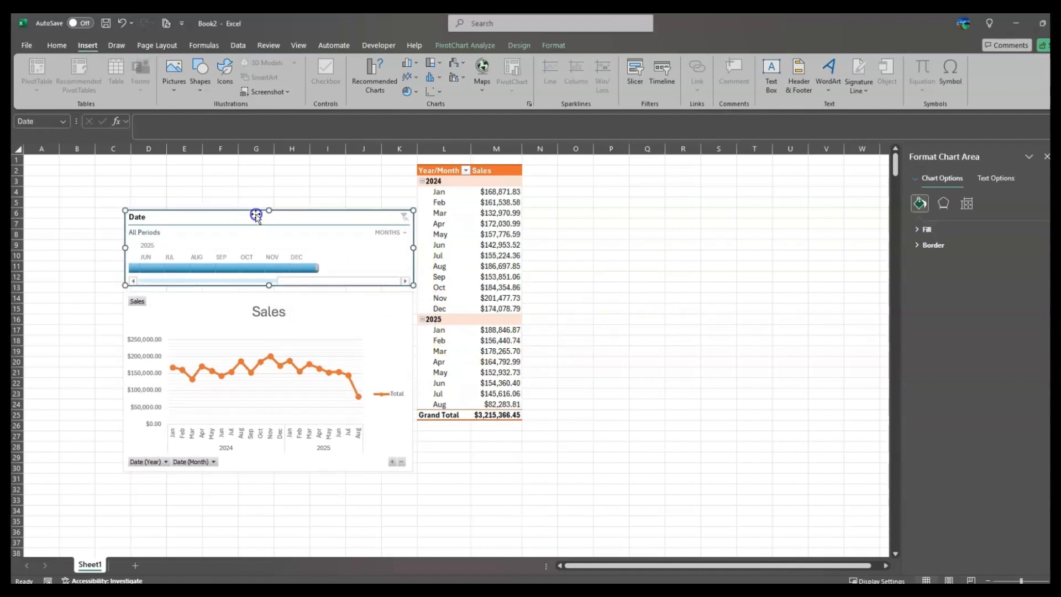
Filter by single months of 2025 on the Date timeline, trying Nov, Aug and Jul and ending on Jun 2025.
left_click(257, 268)
left_click(277, 270)
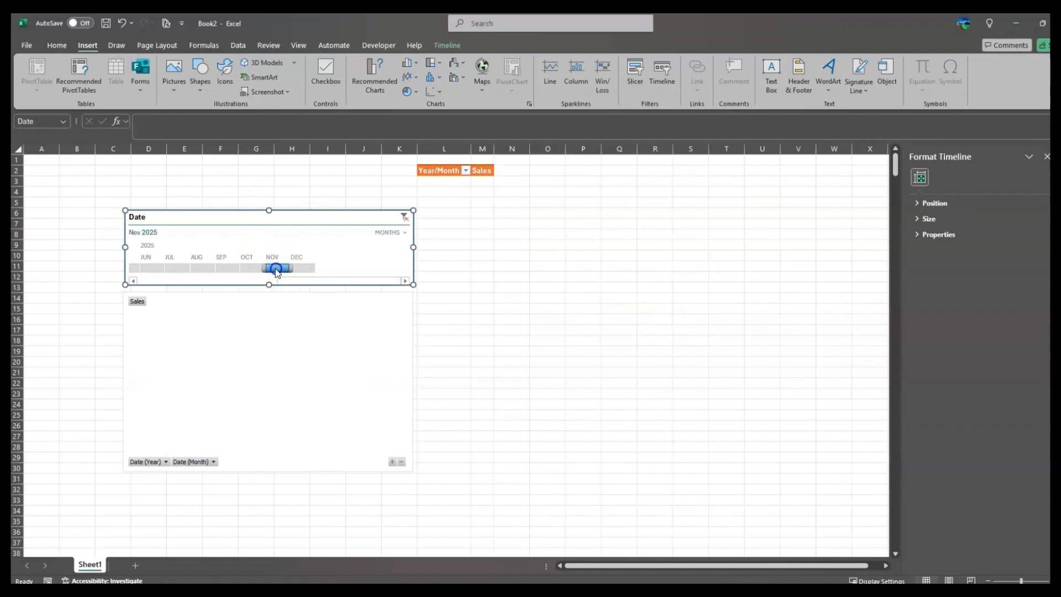
left_click(196, 267)
left_click(178, 267)
left_click(149, 268)
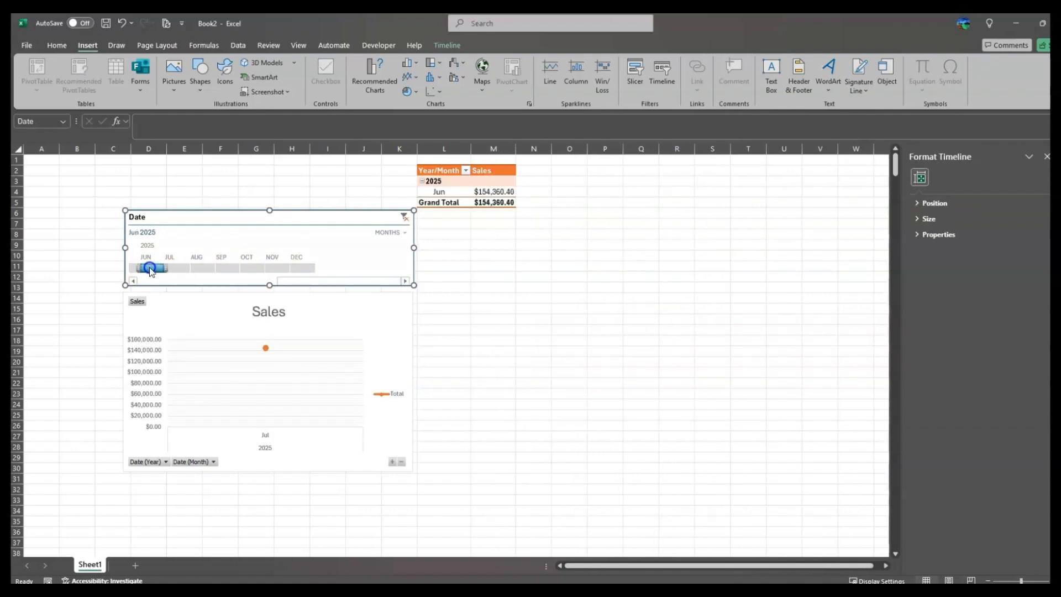
Filter by single months on the Date timeline, trying Dec 2024 and Jan, Mar and Apr 2025.
left_click(133, 281)
left_click(141, 267)
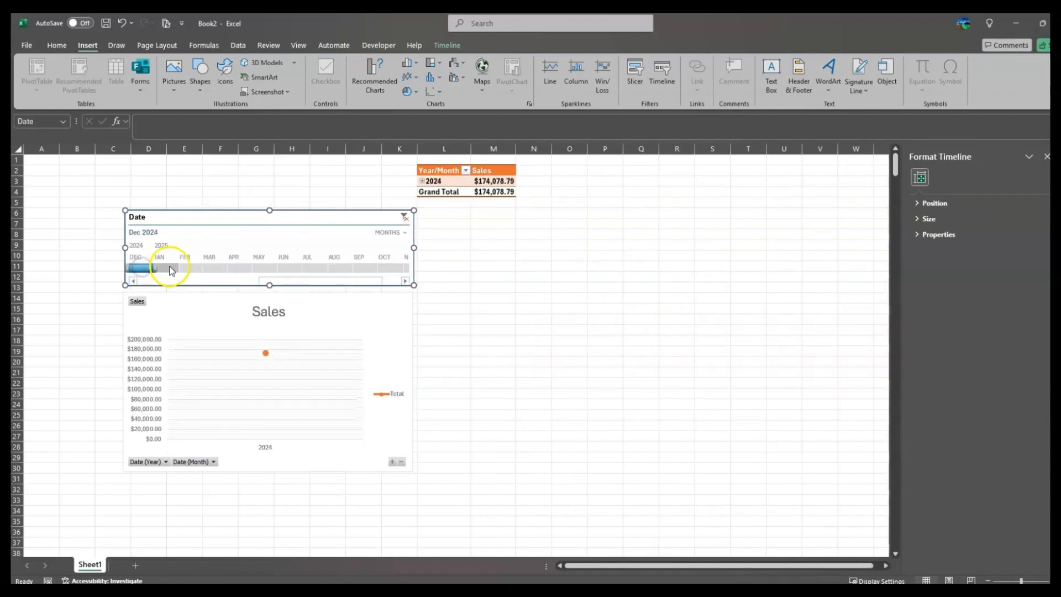
left_click(160, 268)
left_click(211, 269)
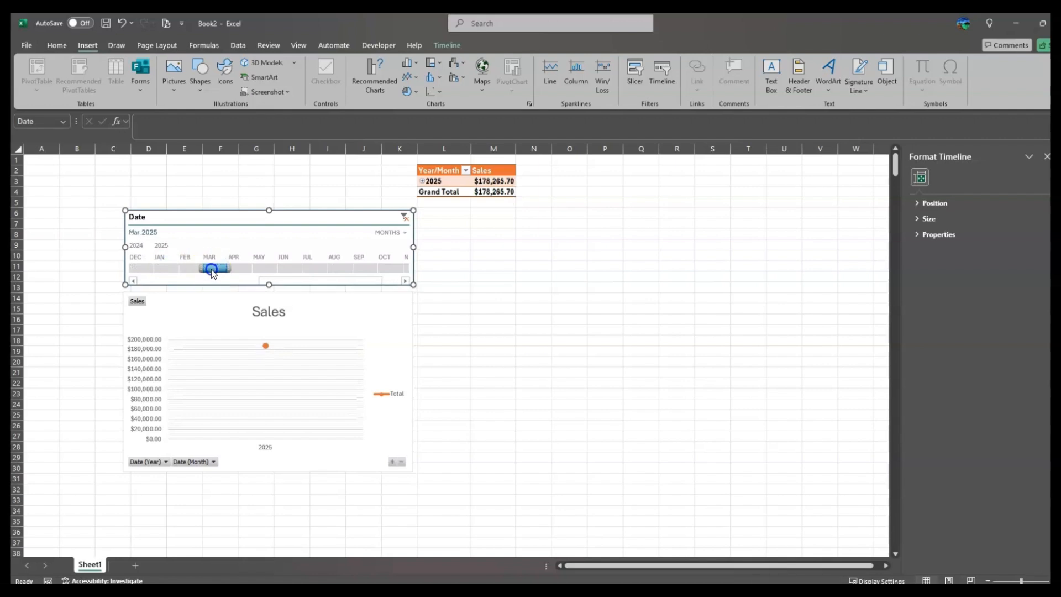
left_click(244, 271)
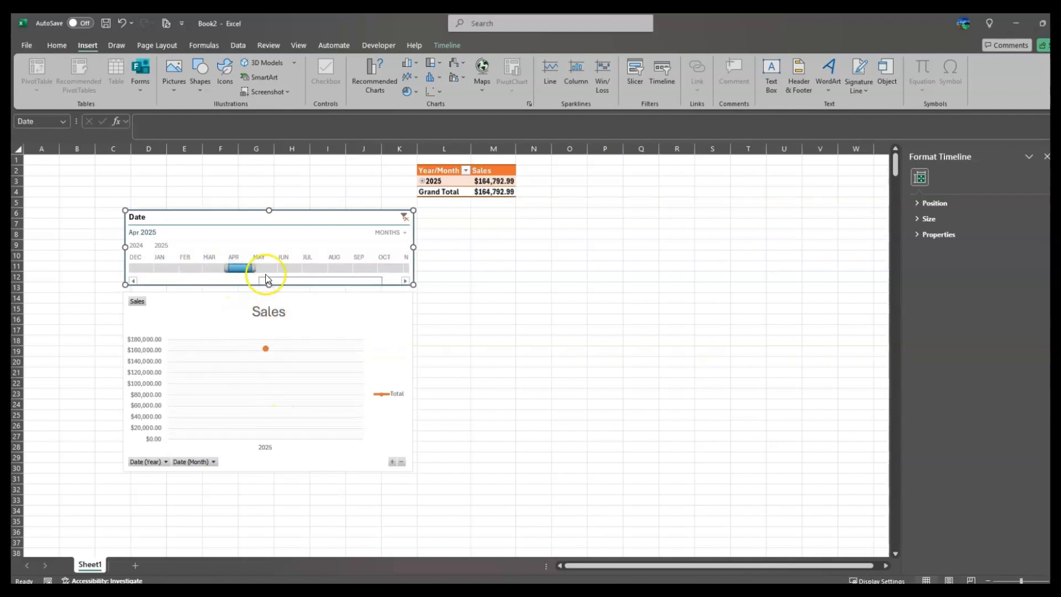
Select May 2025 on the Date timeline and stretch the selection at both ends to cover Mar - Sep 2025.
left_click(270, 266)
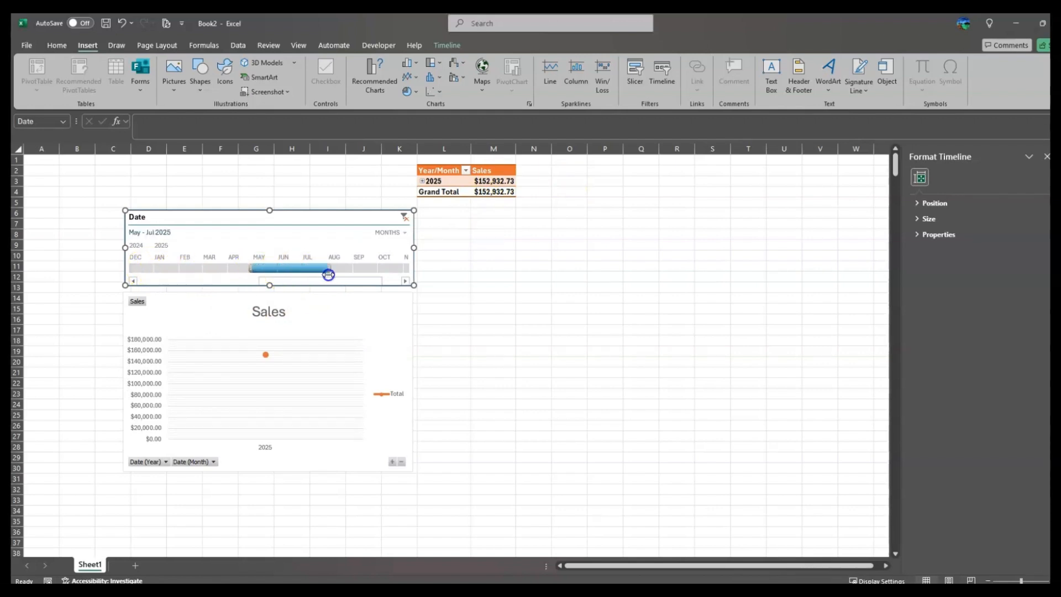
left_click_drag(328, 275, 356, 280)
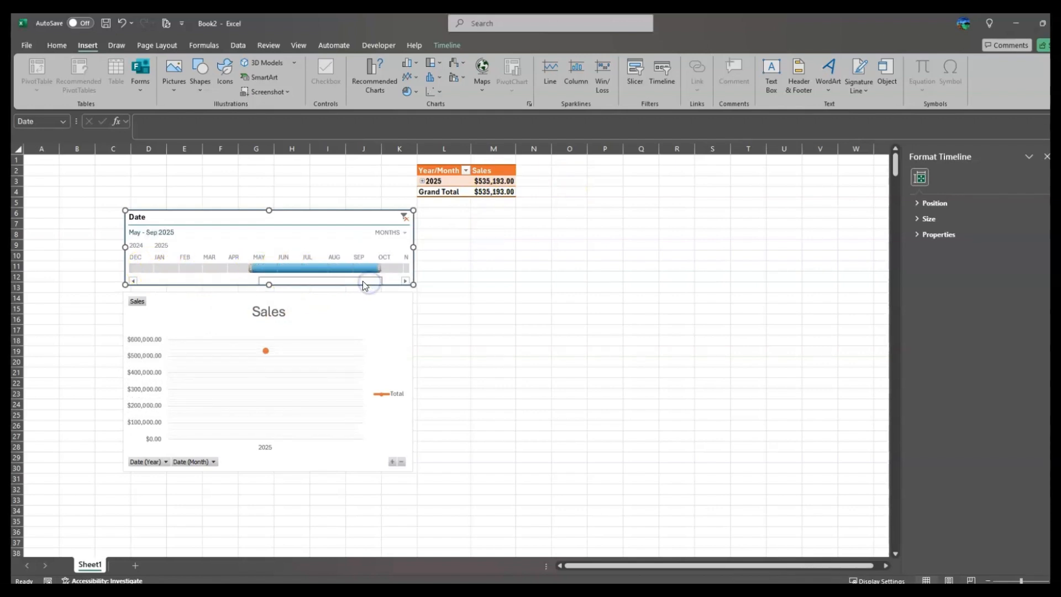
left_click_drag(251, 268, 198, 269)
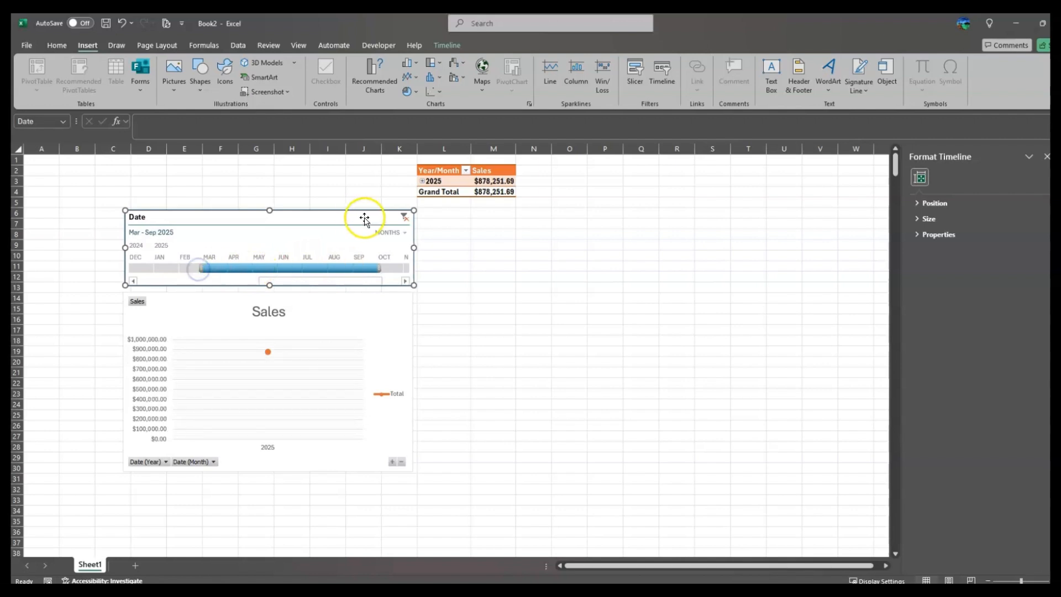
Clear the Date timeline filter and expand both 2024 and 2025 in the PivotTable to their months.
left_click(405, 217)
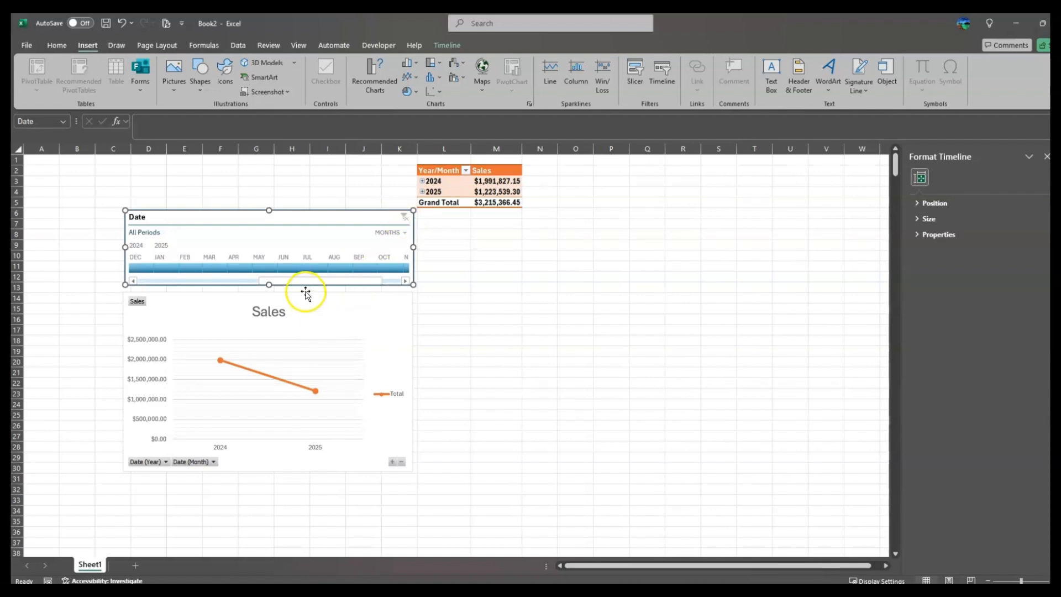
left_click(319, 284)
left_click(201, 282)
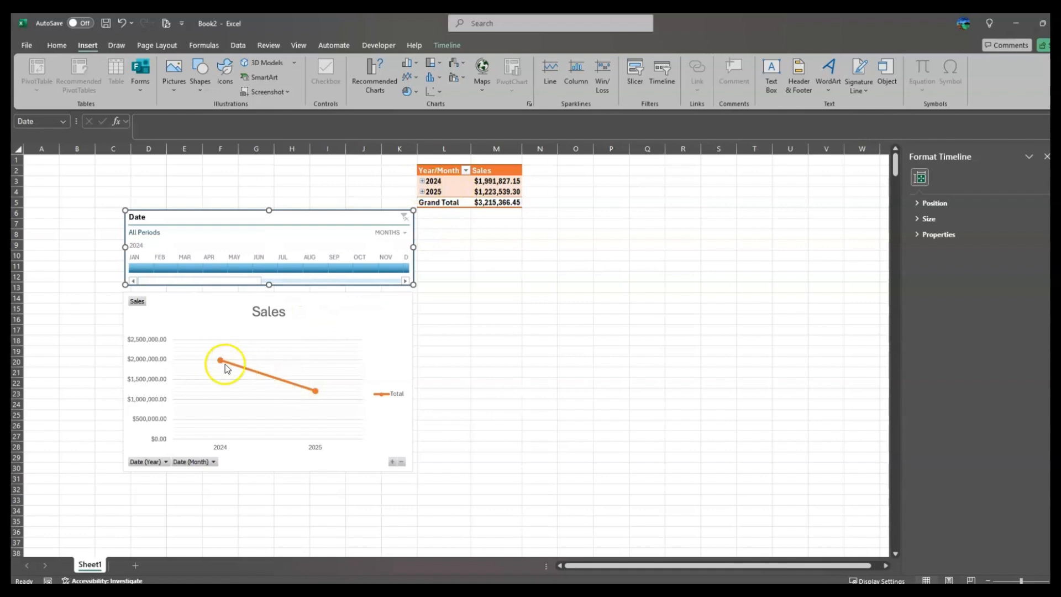
left_click(423, 182)
left_click(422, 319)
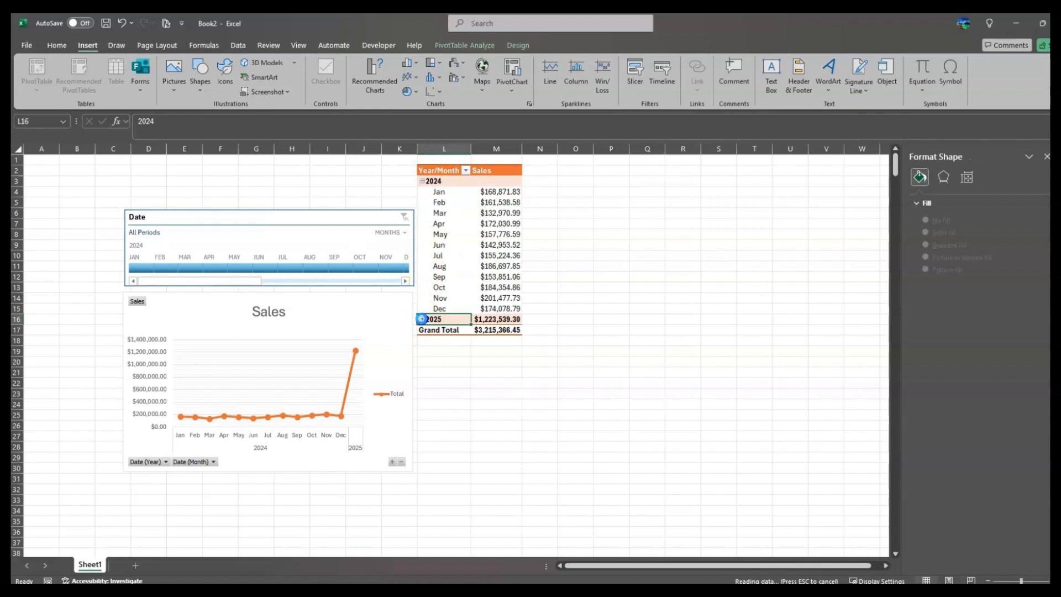
left_click(439, 171)
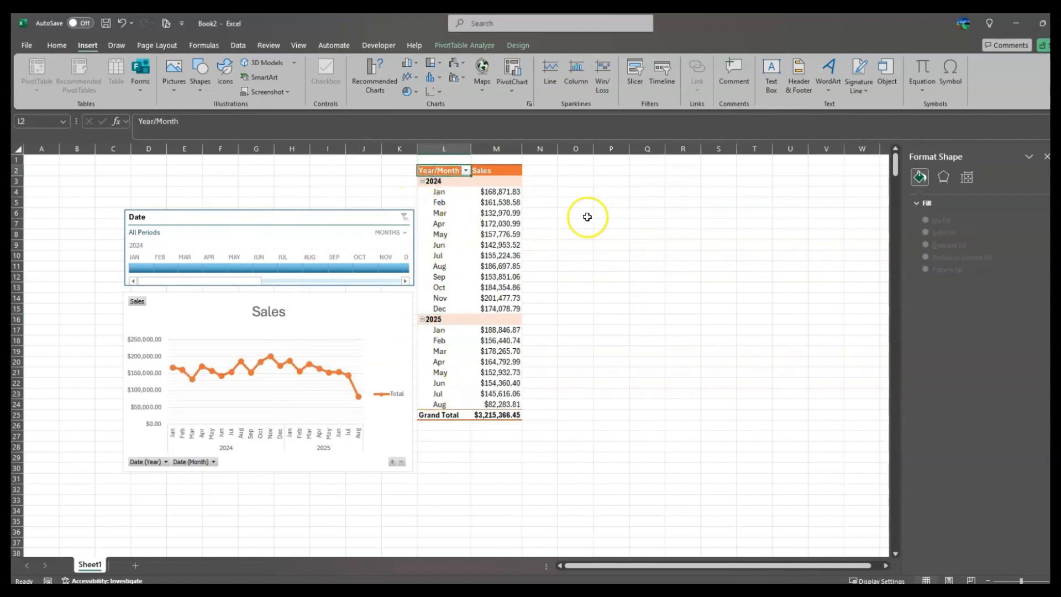
Apply the light orange timeline style to the Date timeline to match the PivotTable.
left_click(315, 217)
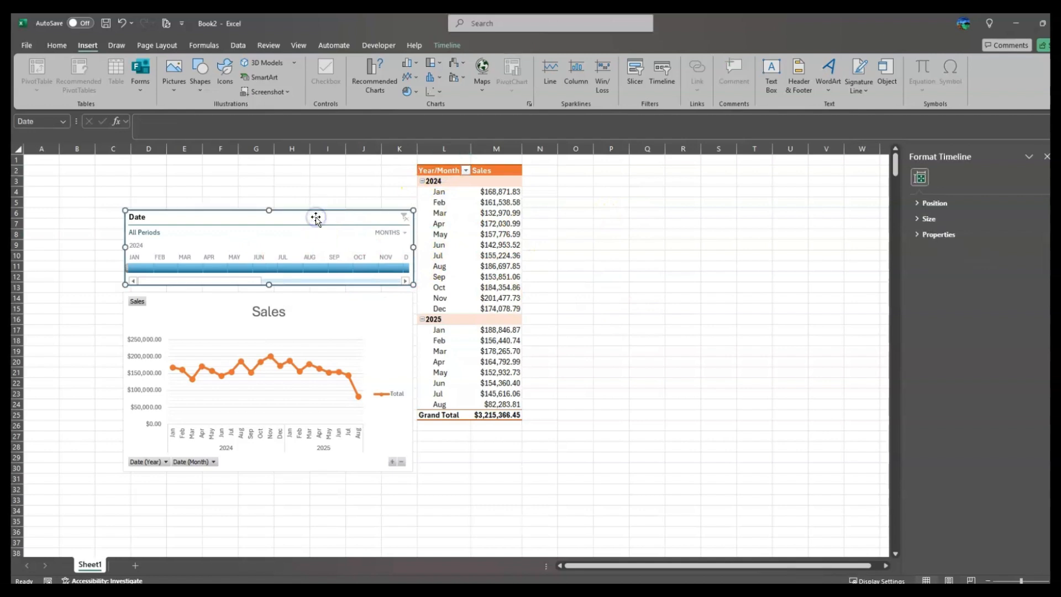
left_click(341, 220)
left_click(447, 46)
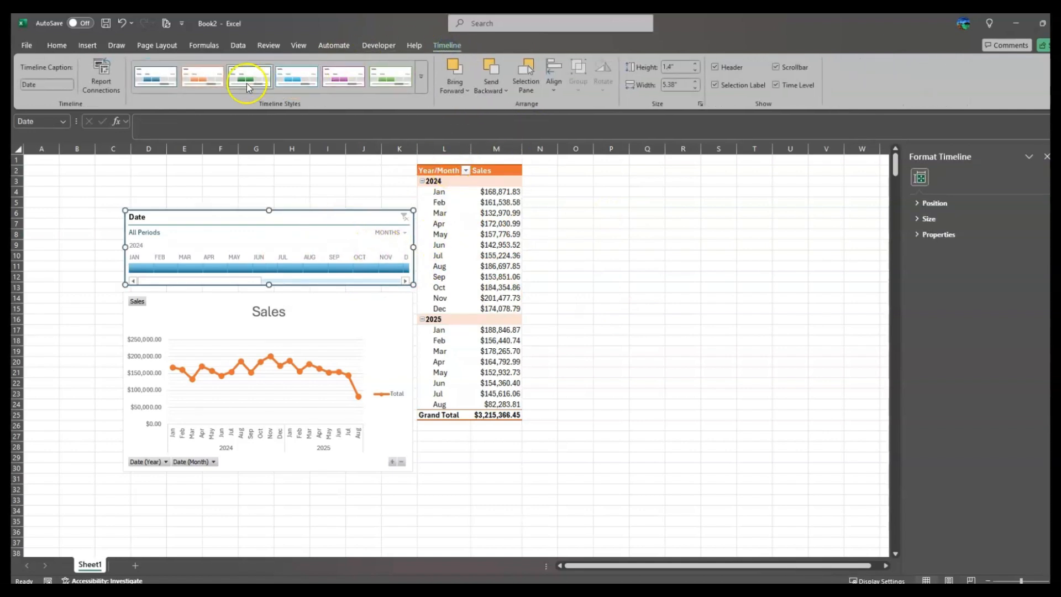
left_click(197, 79)
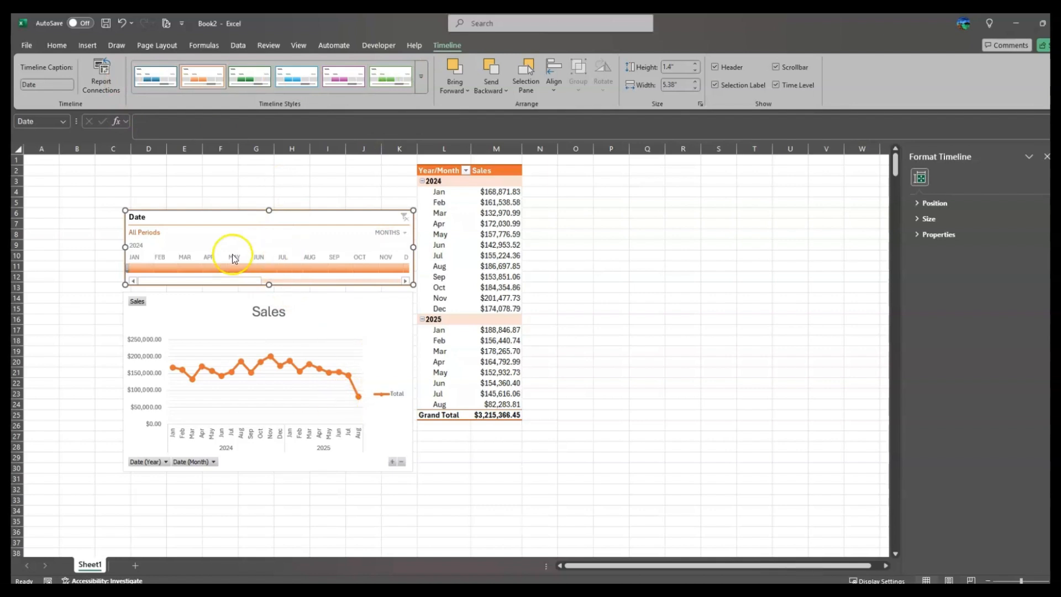
left_click(67, 236)
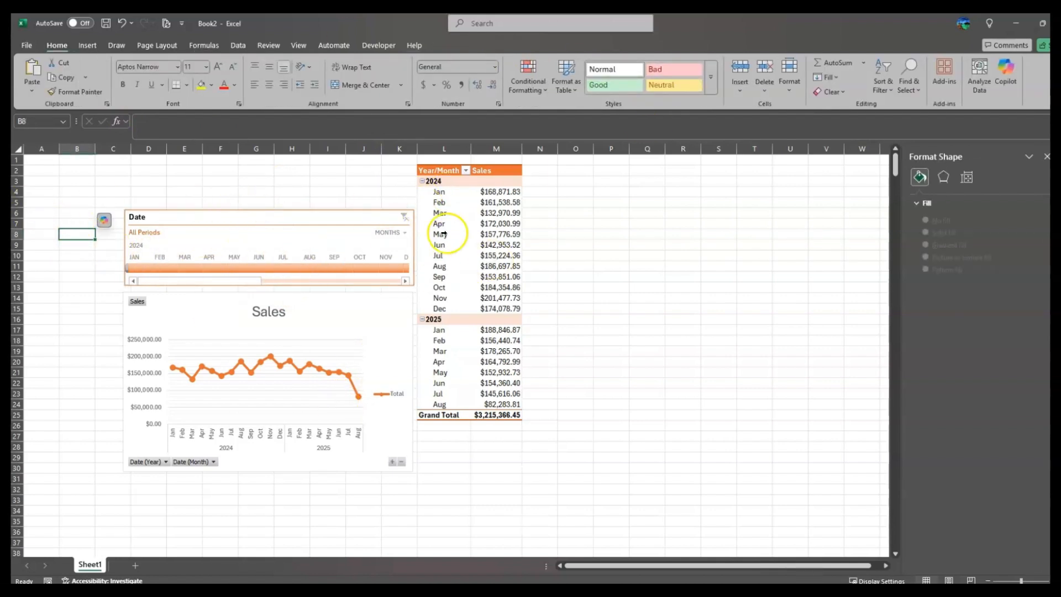
Insert slicers for the PivotTable based on the sales_orders Region and Category fields.
left_click(455, 201)
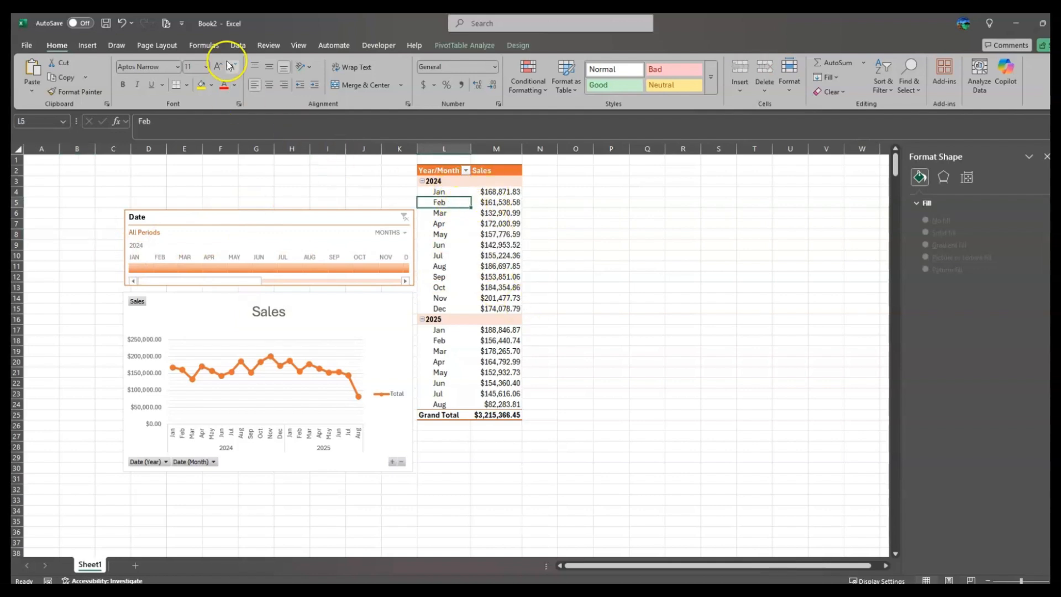
left_click(88, 45)
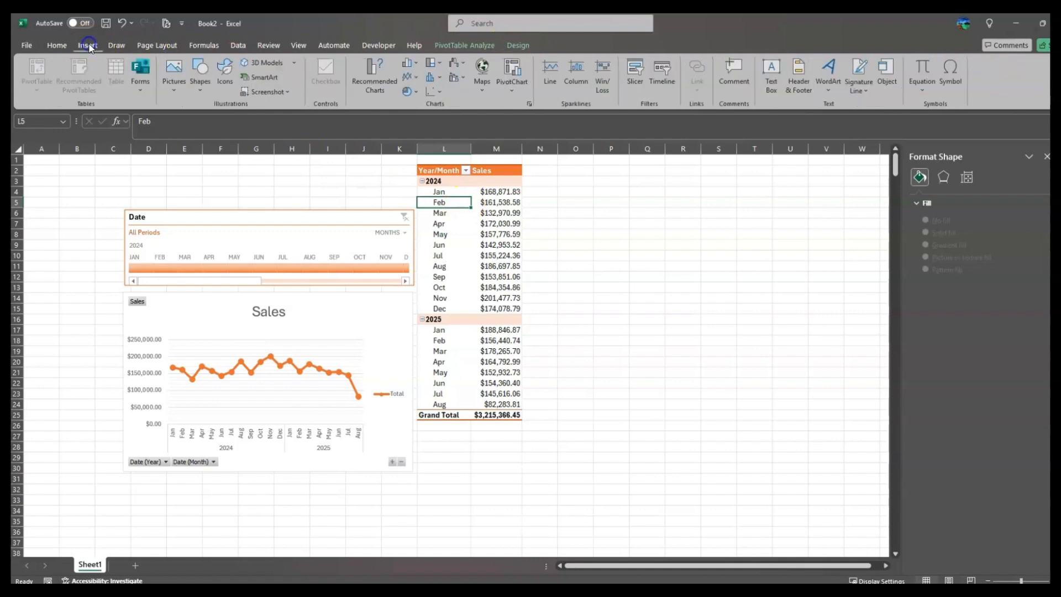
left_click(636, 78)
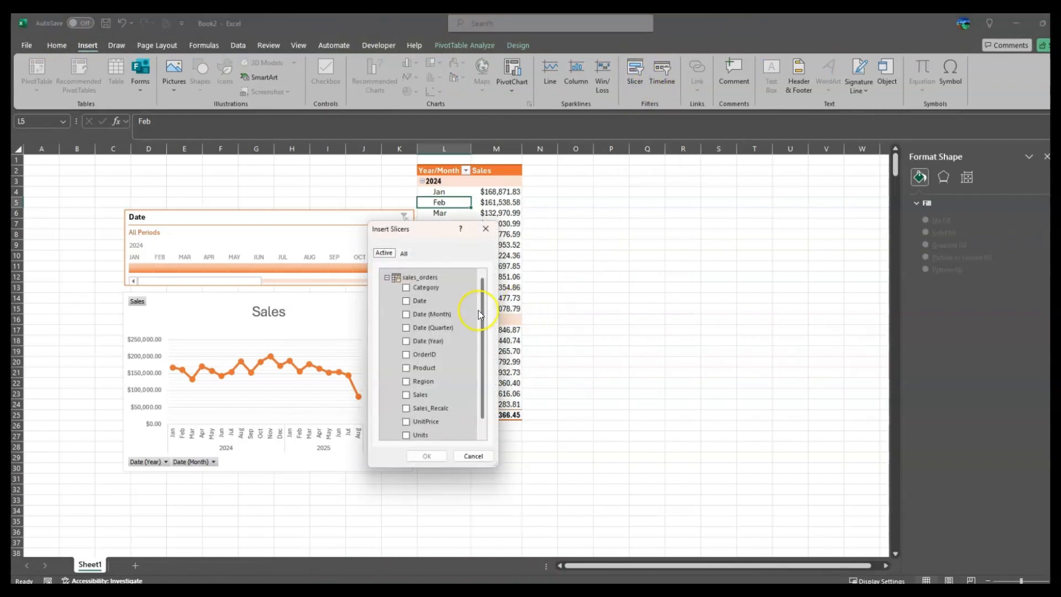
left_click_drag(482, 310, 479, 341)
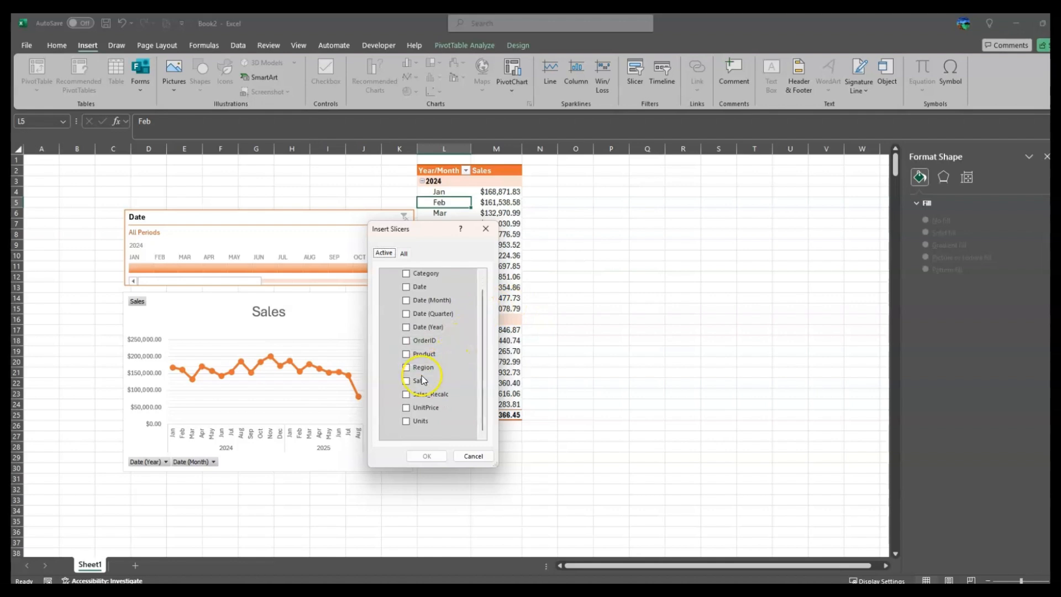
left_click(406, 368)
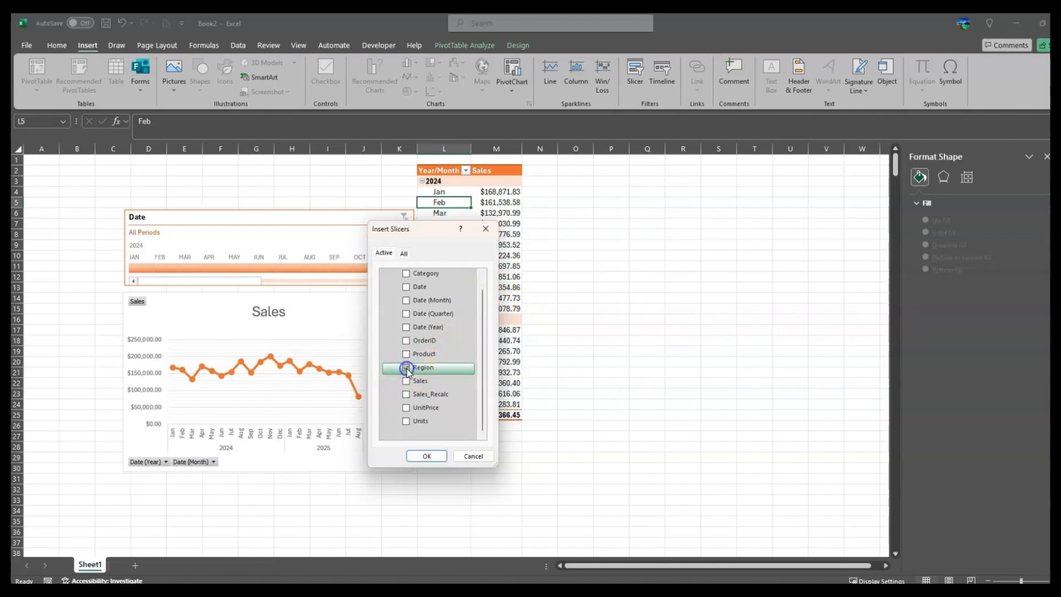
left_click(407, 274)
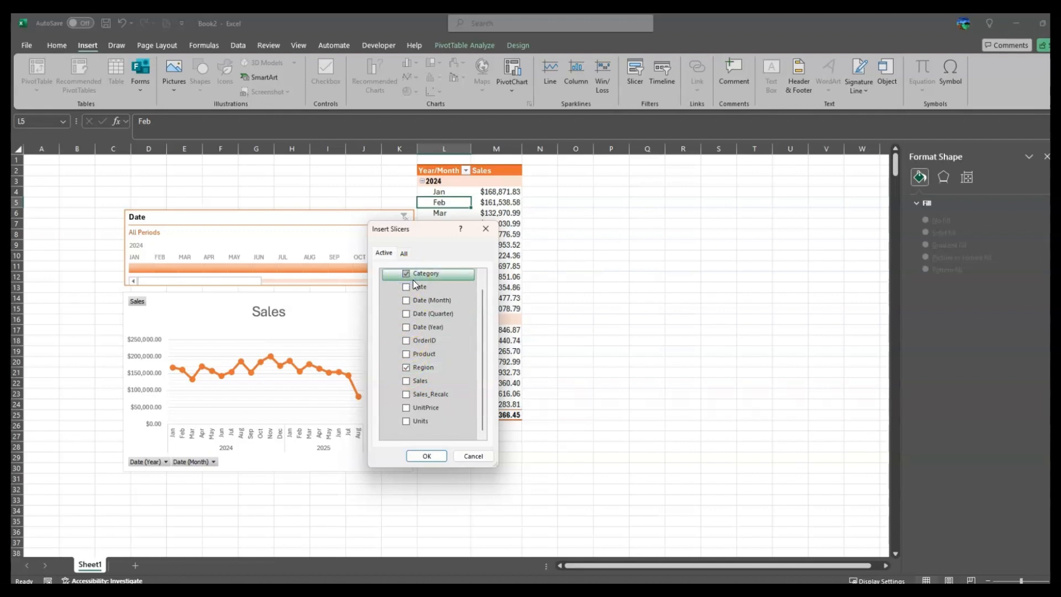
left_click(429, 456)
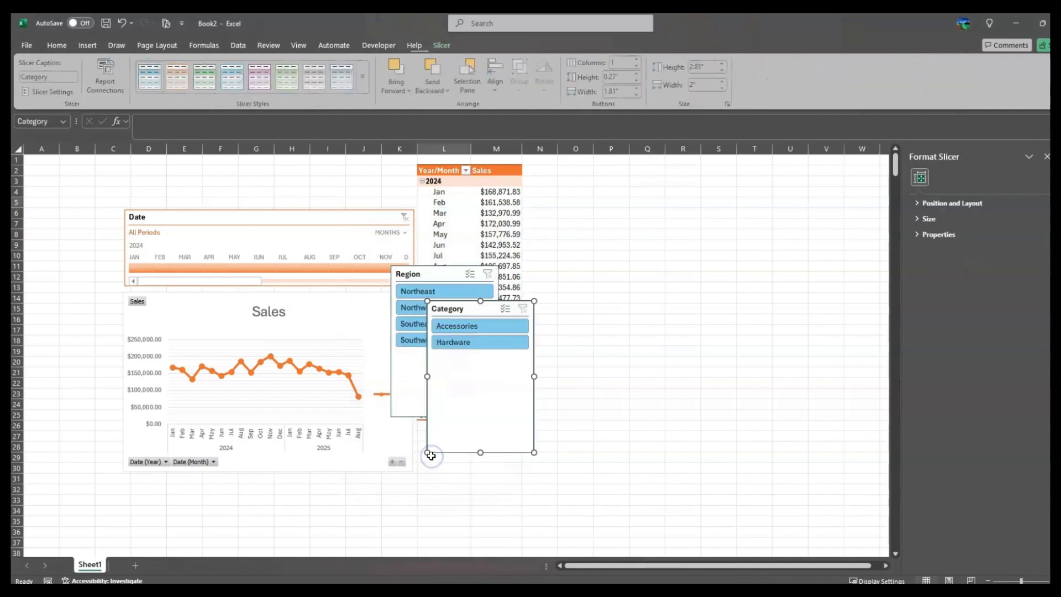
Stack the Category slicer above the Region slicer over columns A to C beside the timeline and chart, shortening both to fit their buttons.
left_click_drag(483, 307, 80, 194)
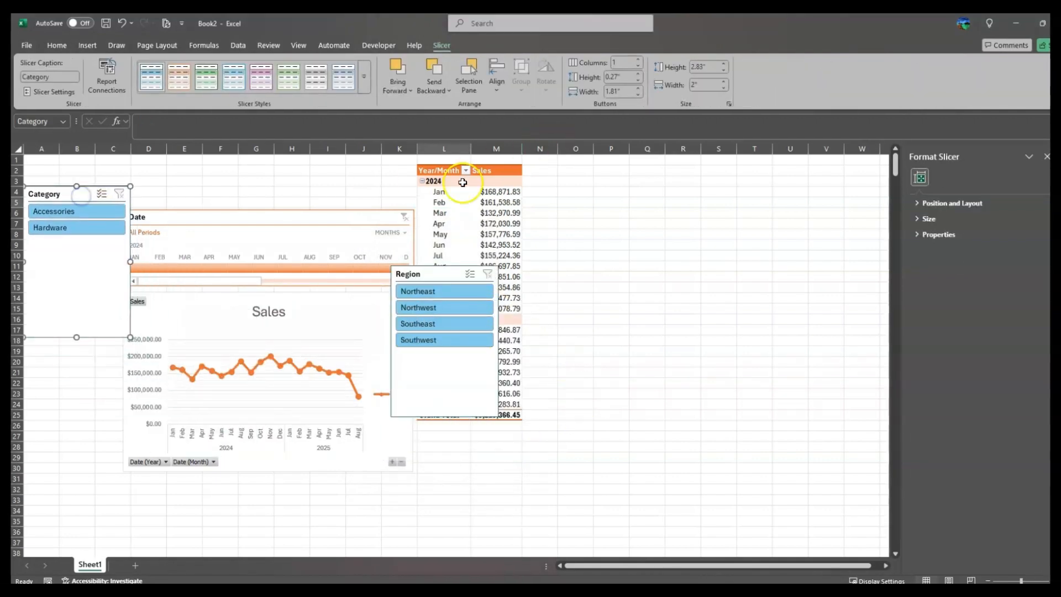
left_click_drag(419, 148, 434, 145)
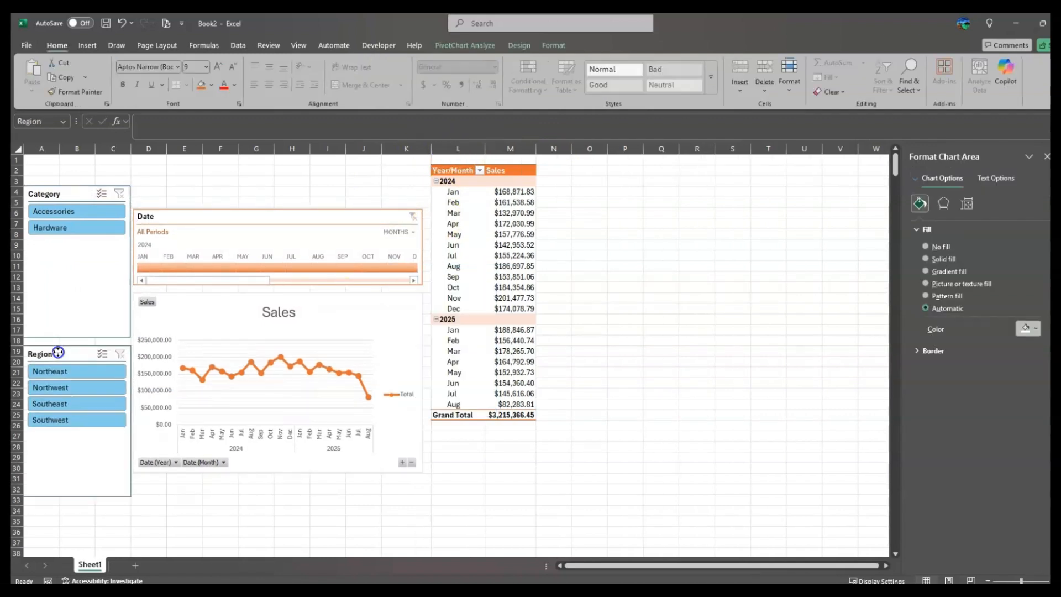
left_click_drag(78, 320, 78, 244)
left_click_drag(66, 350, 66, 262)
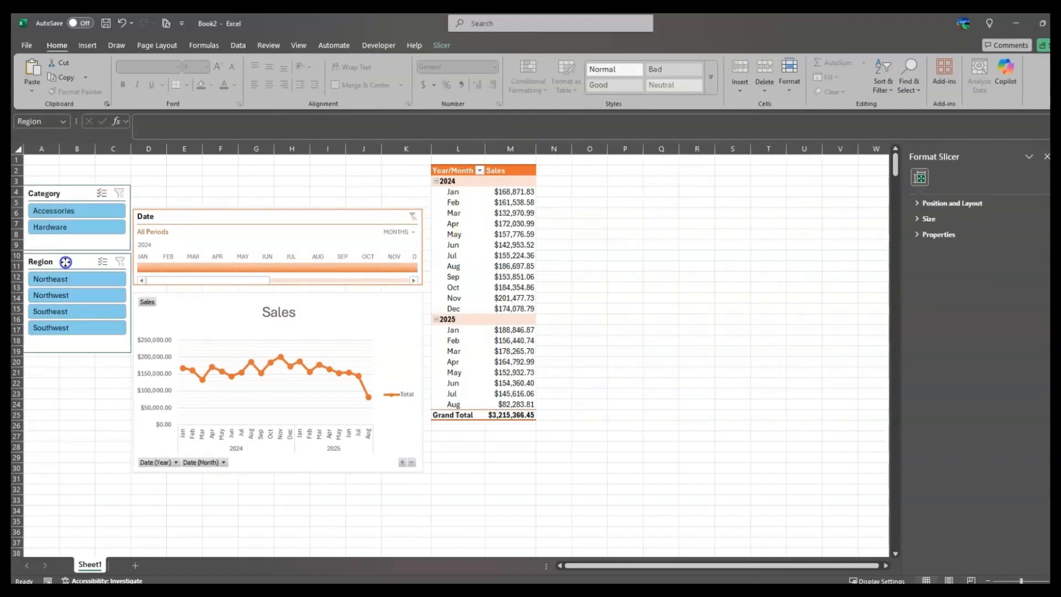
left_click_drag(78, 193, 78, 177)
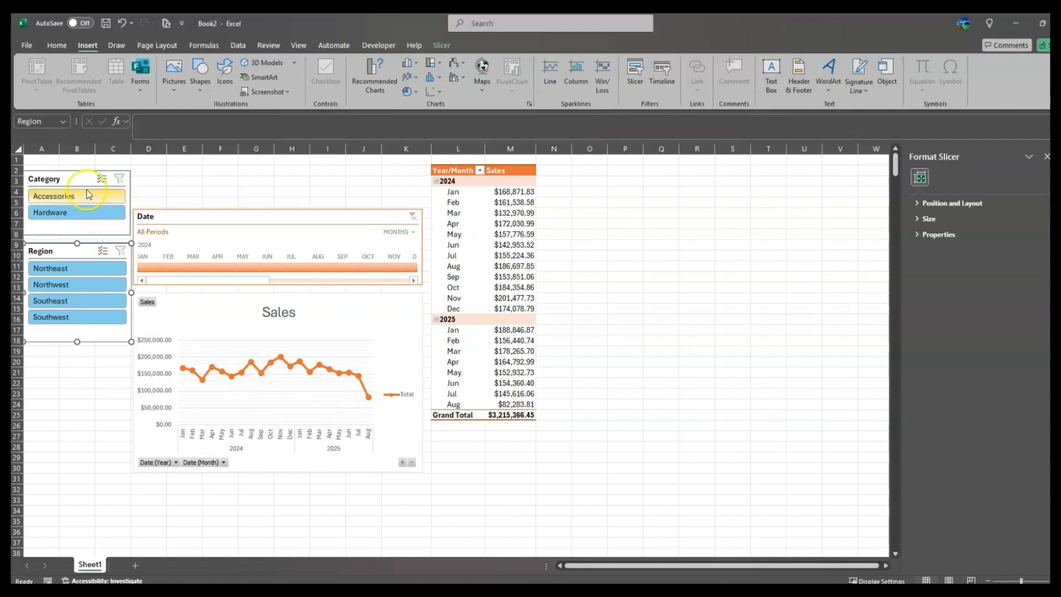
Apply the light orange slicer style to both the Category and Region slicers.
left_click(85, 179)
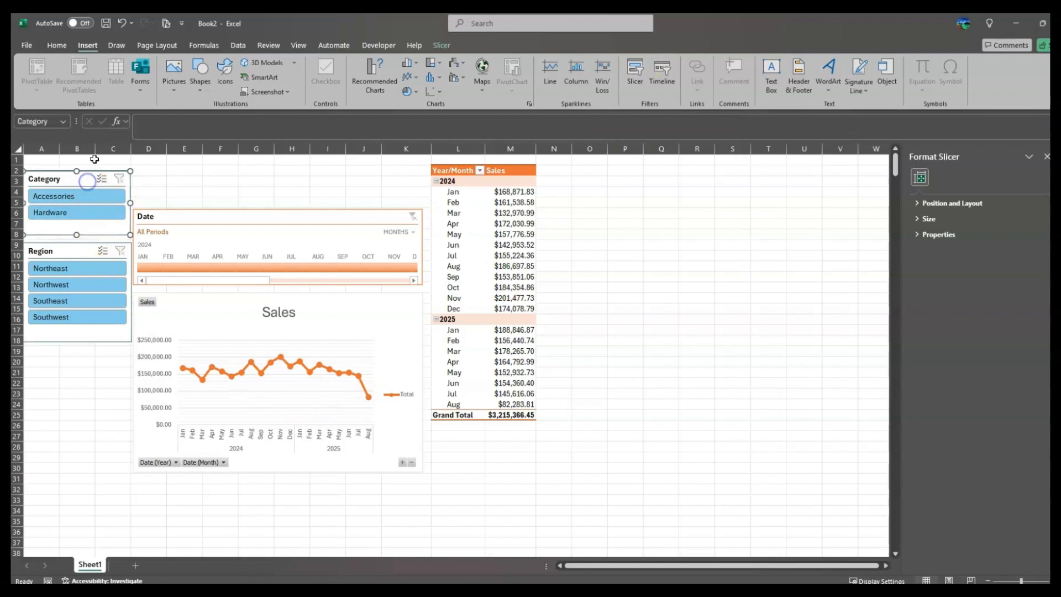
left_click(447, 47)
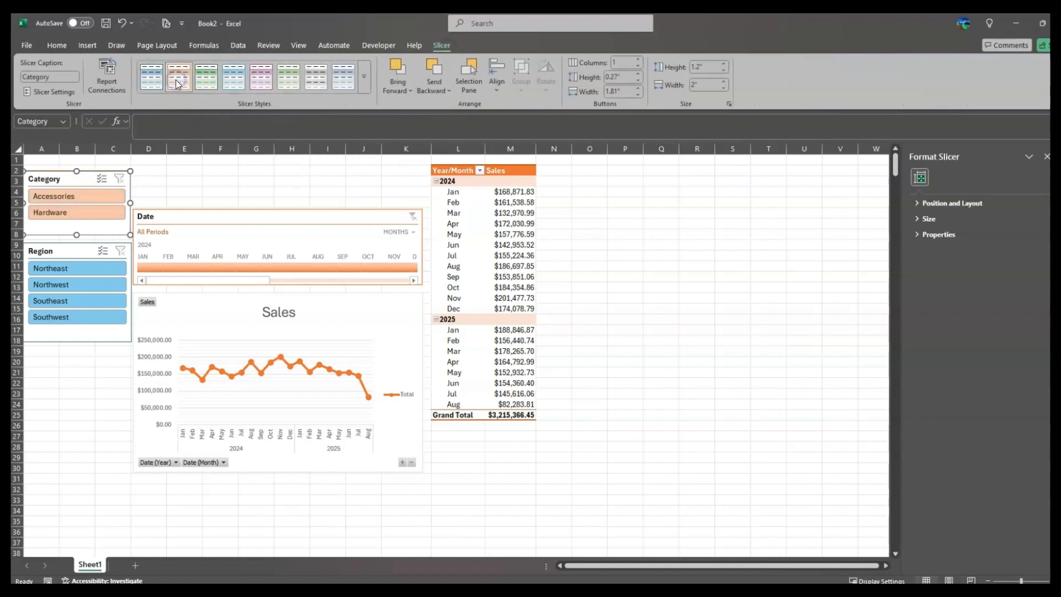
left_click(77, 251)
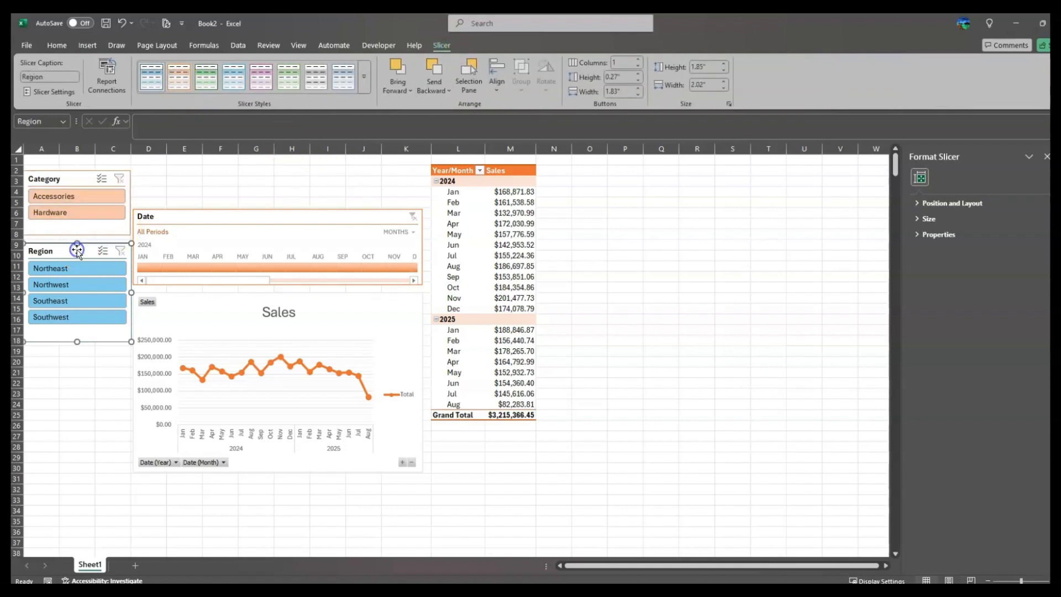
left_click(179, 77)
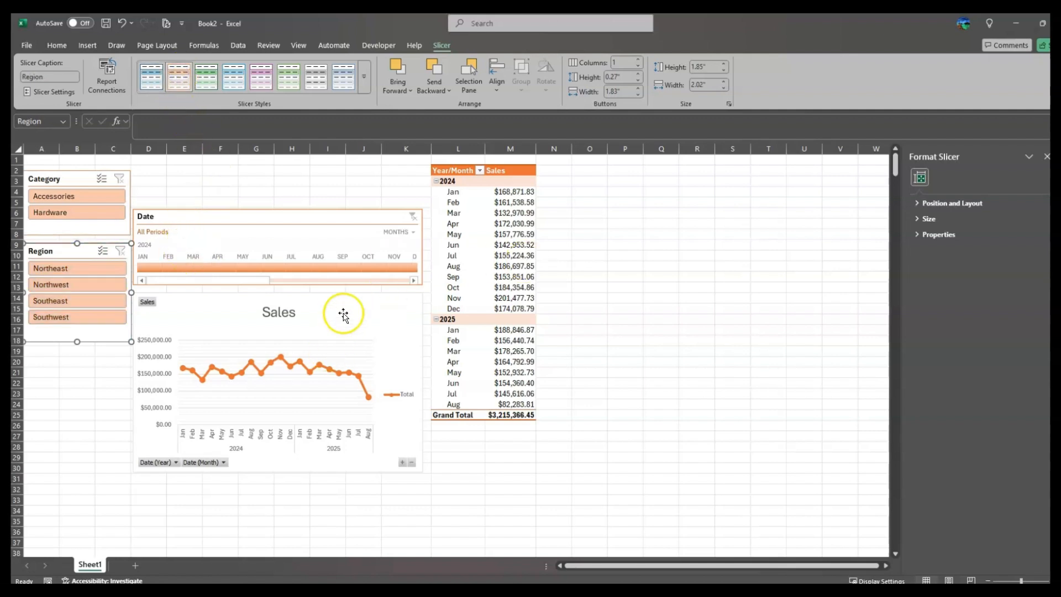
Narrow column D to a thin spacer after the slicers and widen column J to end near the Date timeline's right edge.
left_click_drag(346, 314, 346, 315)
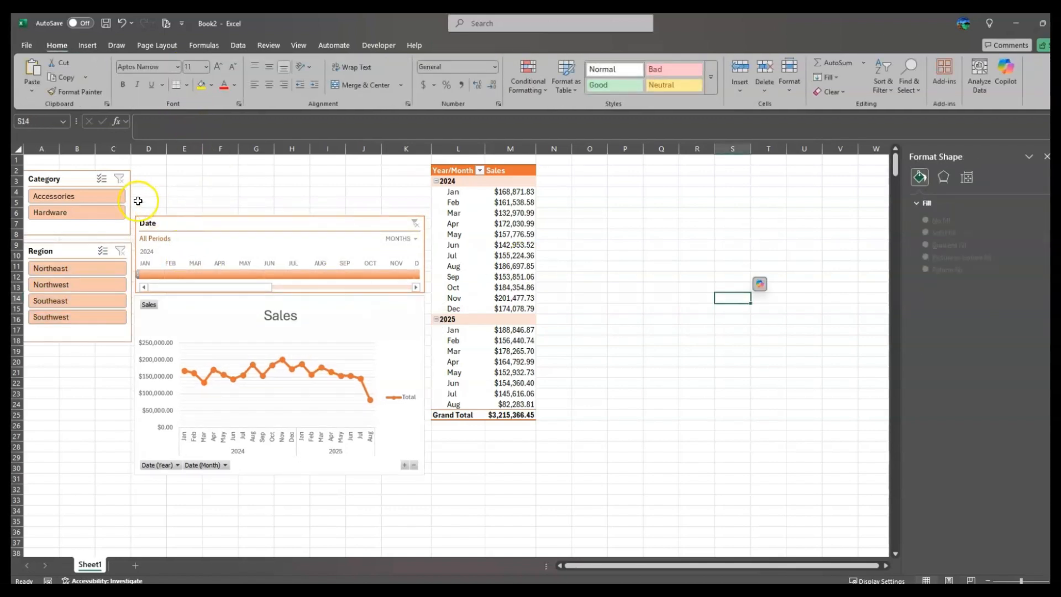
left_click_drag(167, 148, 139, 151)
left_click_drag(401, 147, 427, 145)
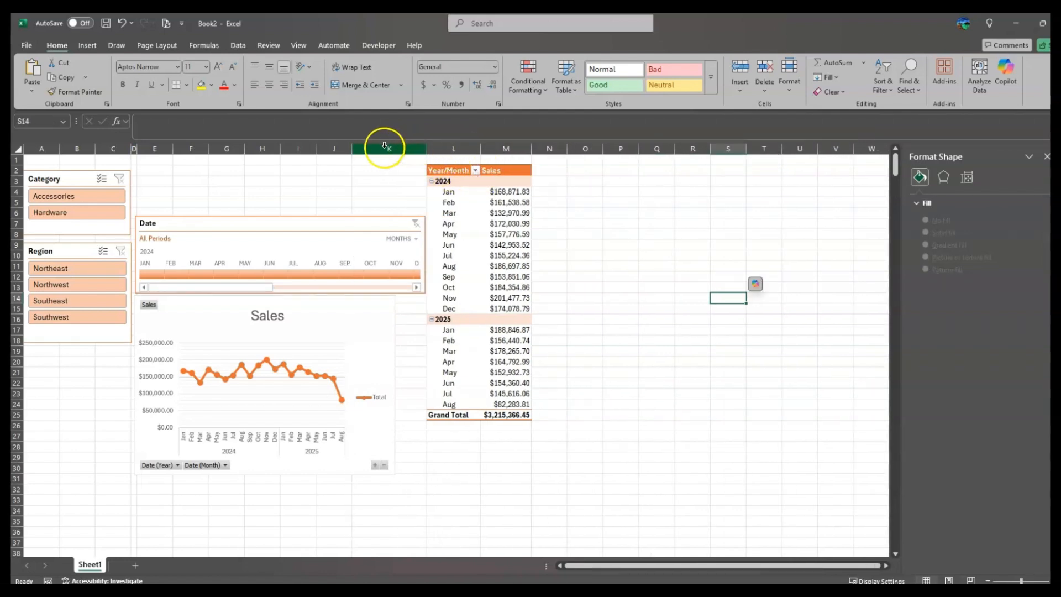
left_click_drag(353, 148, 425, 148)
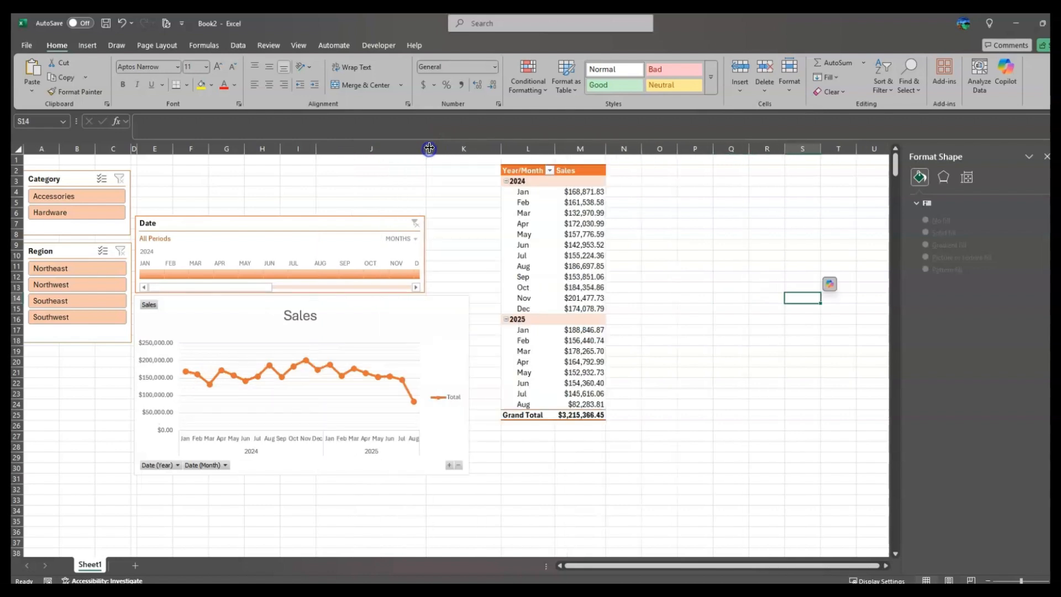
left_click_drag(501, 148, 456, 150)
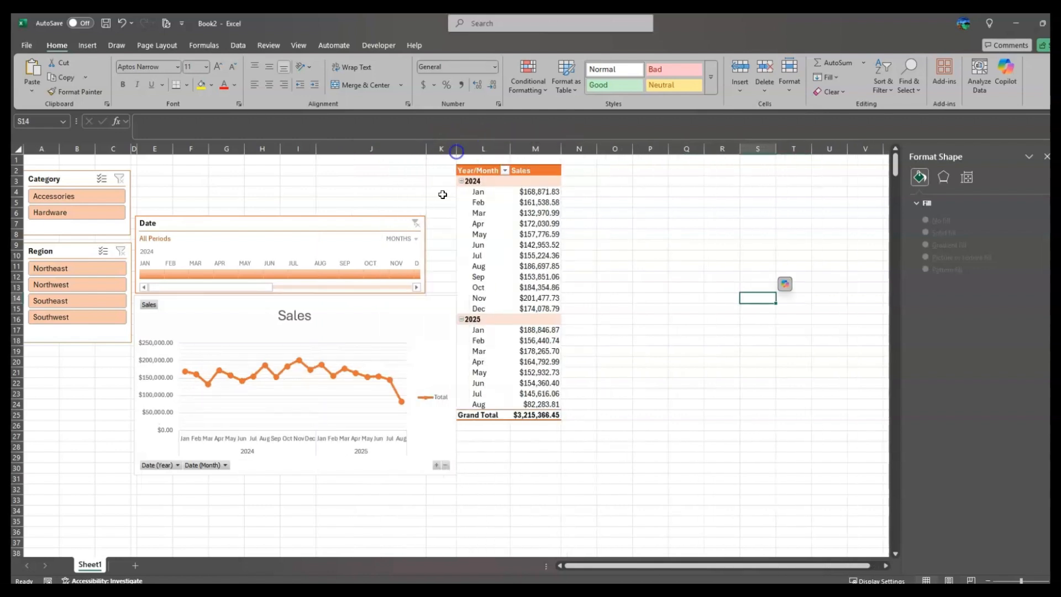
Narrow the Sales chart to the Date timeline's width and shrink column K to a thin gap before the PivotTable.
left_click(430, 324)
left_click_drag(457, 385, 426, 380)
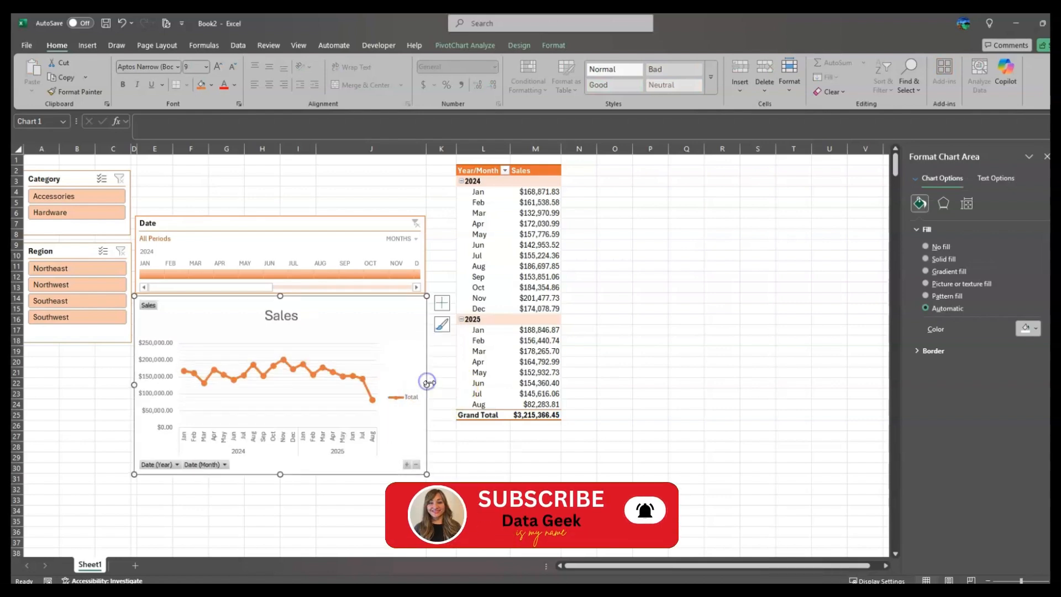
left_click_drag(457, 148, 433, 151)
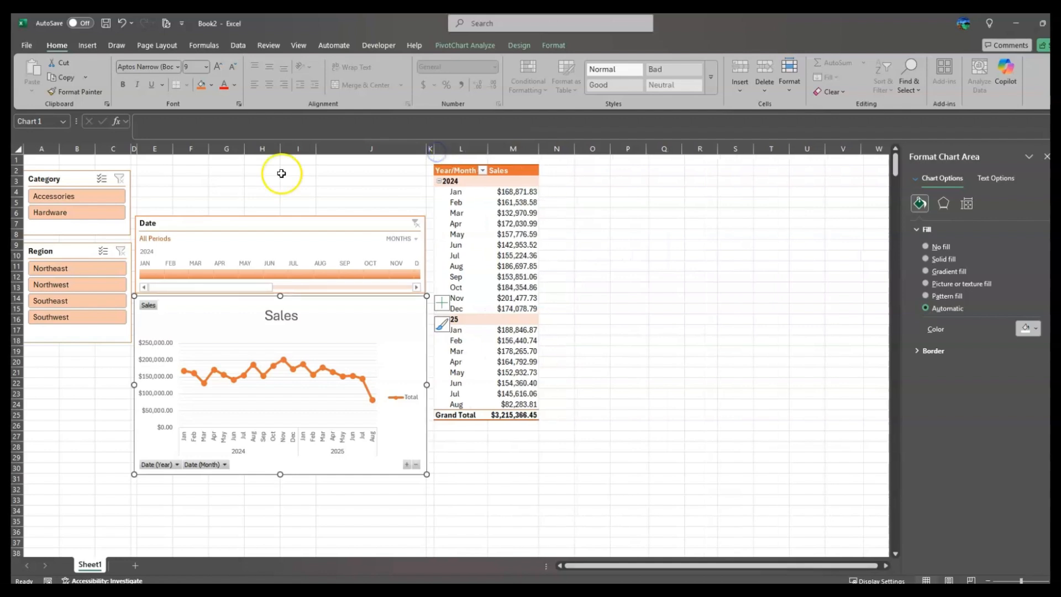
Widen the column D spacer slightly and shift the Date timeline and Sales chart to start at column E.
left_click_drag(136, 150, 145, 150)
left_click(203, 221)
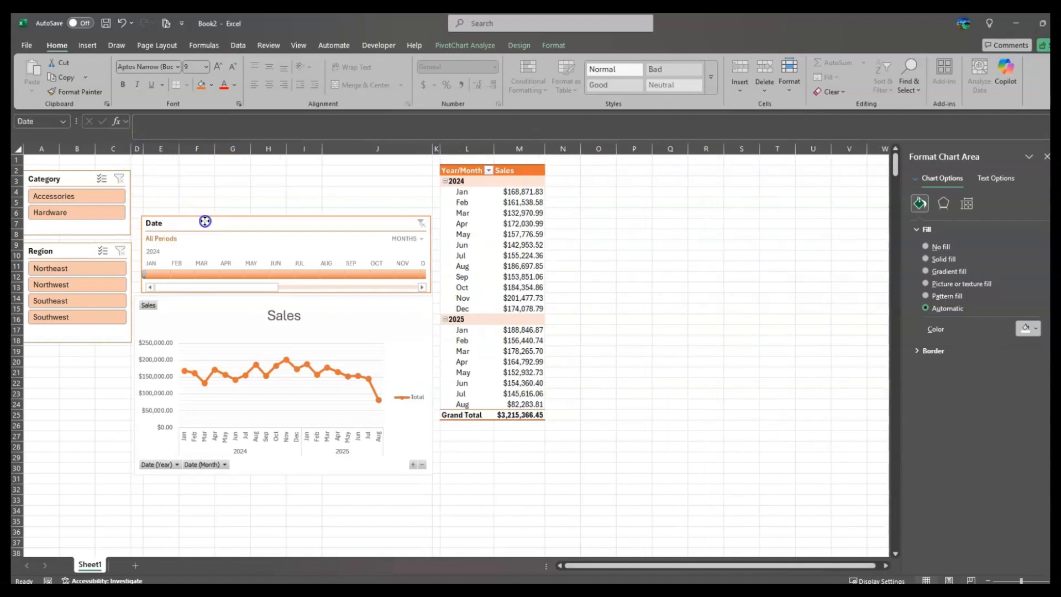
left_click_drag(203, 221, 204, 221)
left_click_drag(212, 304, 217, 304)
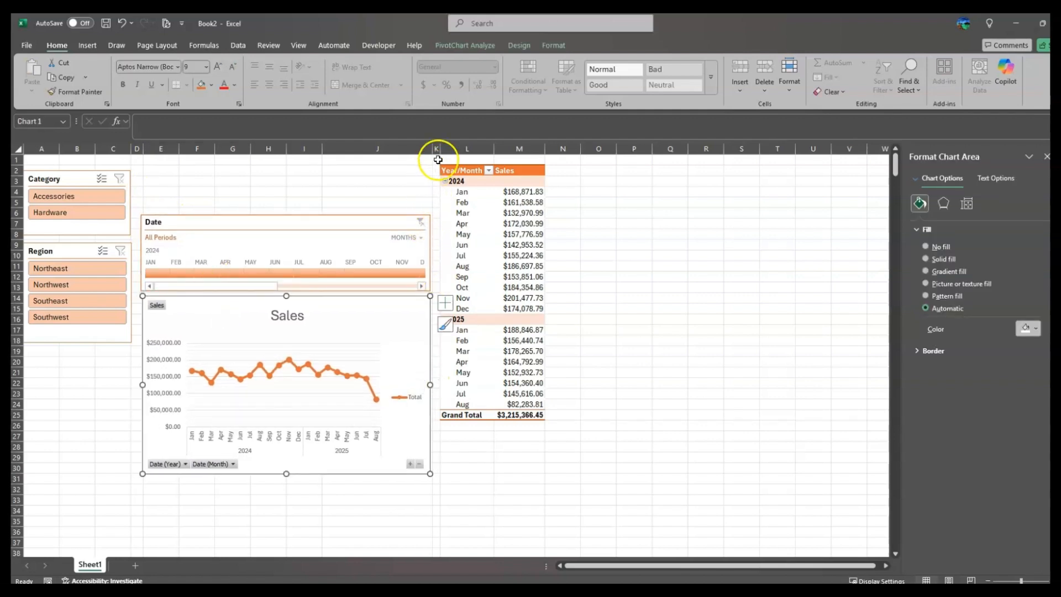
Fill spacer columns K and D down to row 31, and row 31 from A to J, with black as dashboard borders.
left_click_drag(434, 159, 439, 481)
left_click(211, 84)
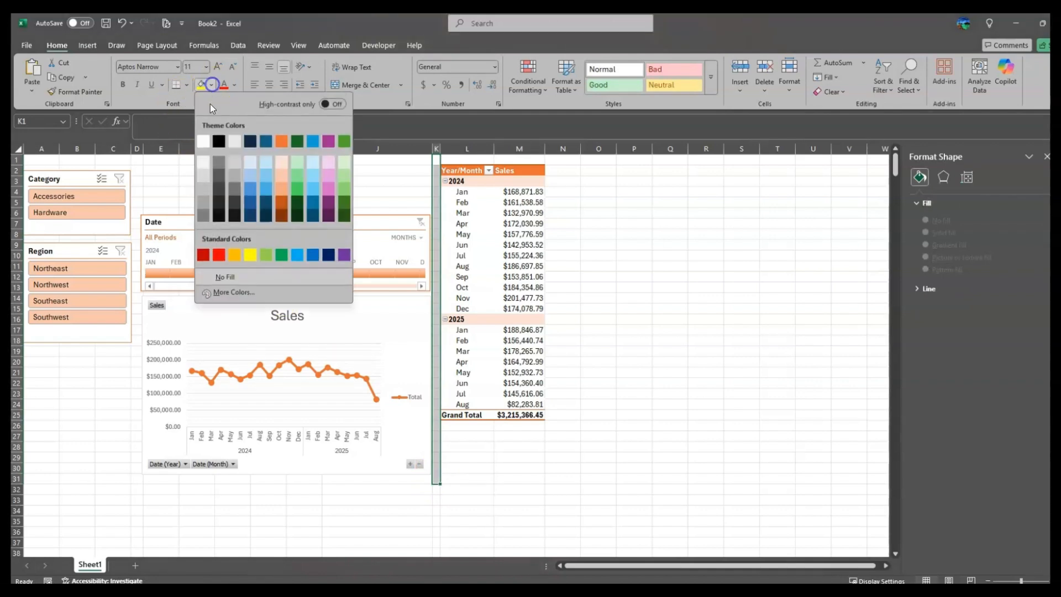
left_click(218, 142)
left_click(419, 474)
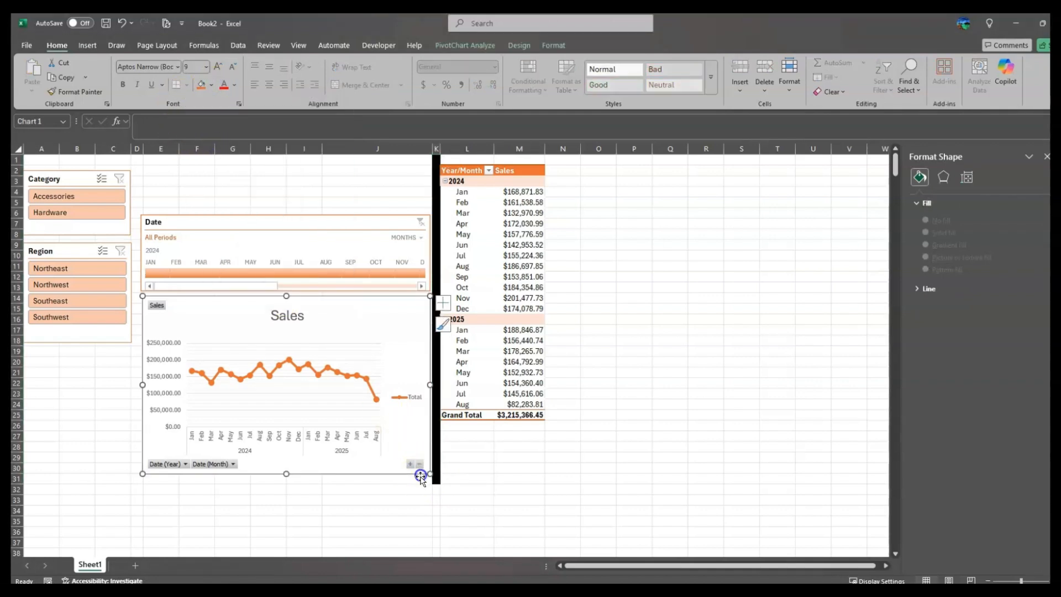
left_click_drag(426, 480, 34, 483)
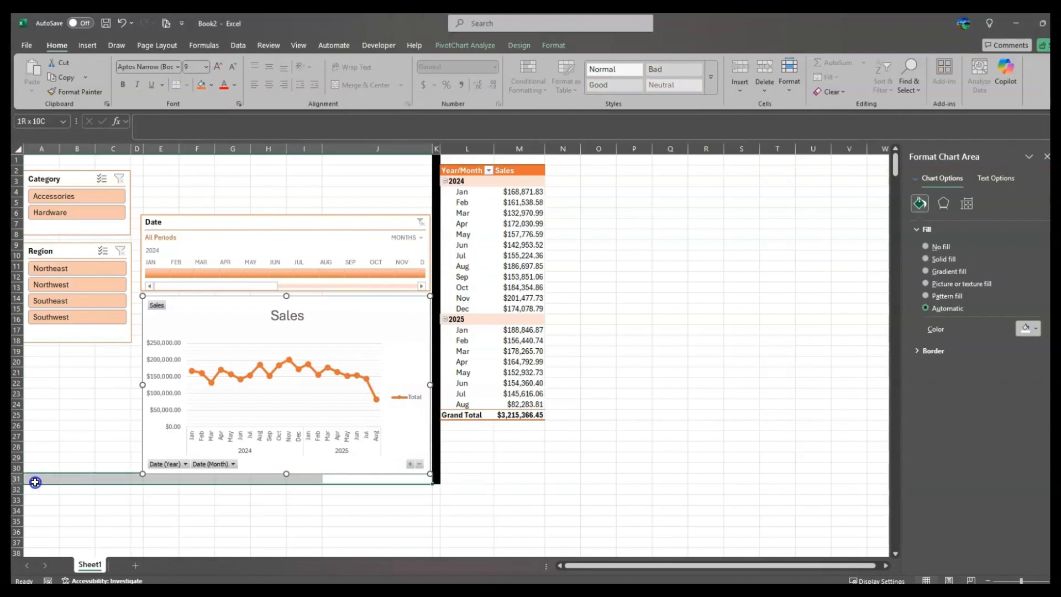
left_click(201, 86)
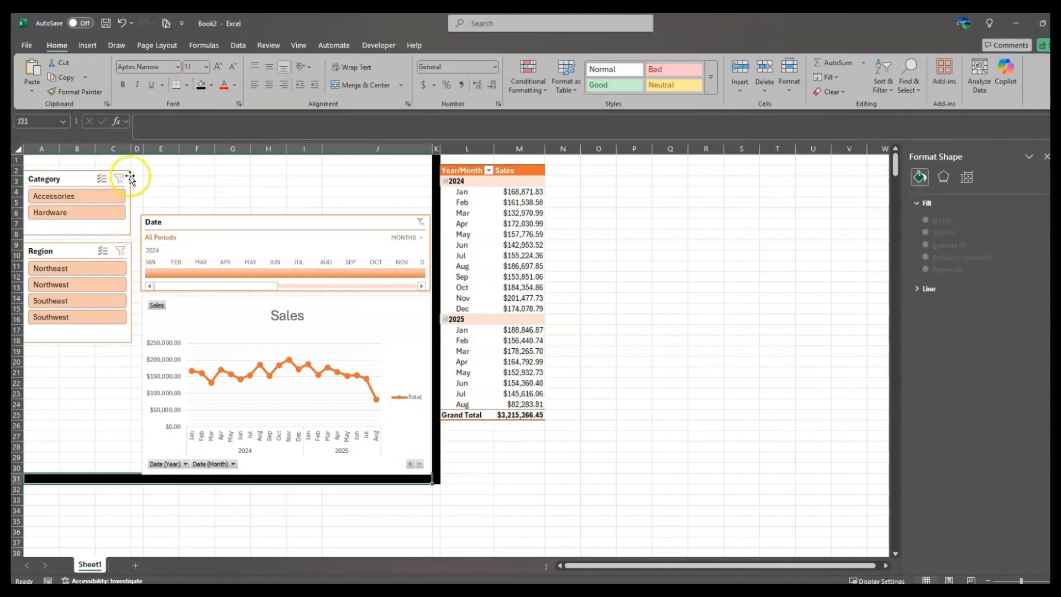
left_click_drag(138, 162, 136, 472)
left_click(201, 86)
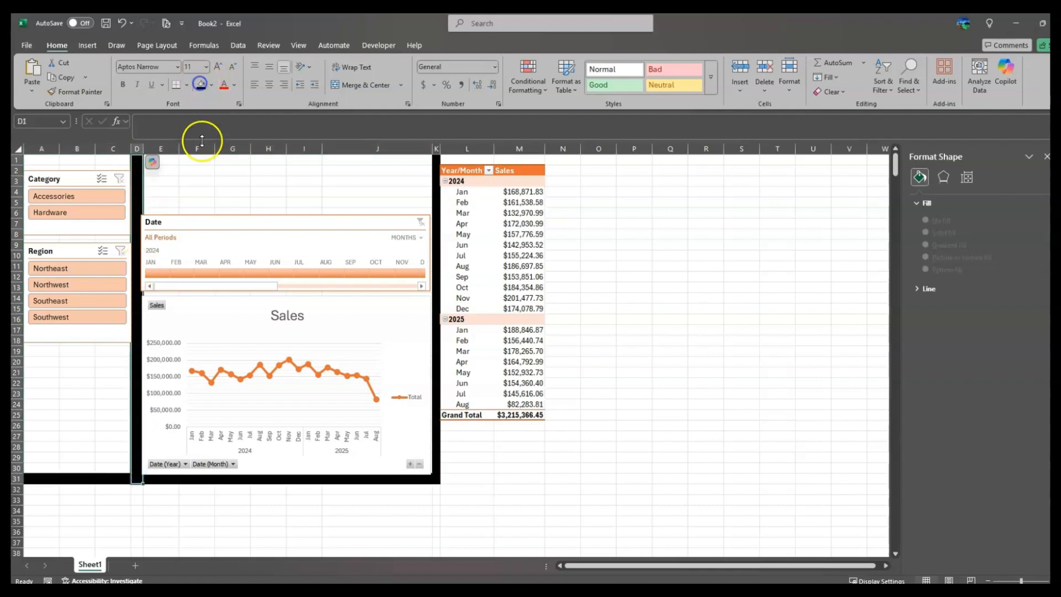
Nudge the Date timeline and Sales chart to fit between the black borders, and hide the sheet's gridlines.
left_click(262, 223)
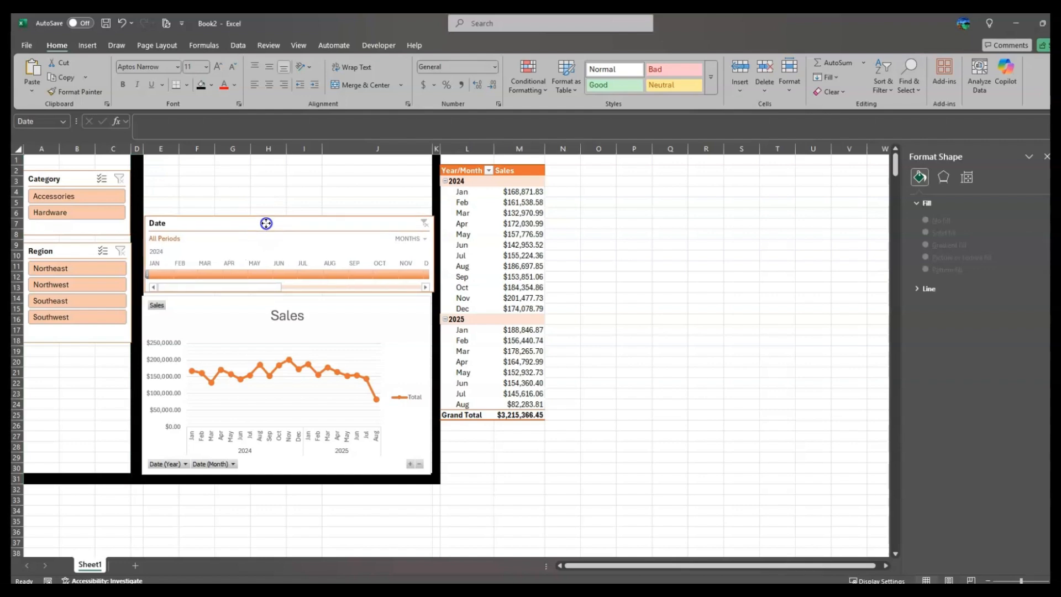
left_click(262, 307)
left_click_drag(262, 307, 263, 303)
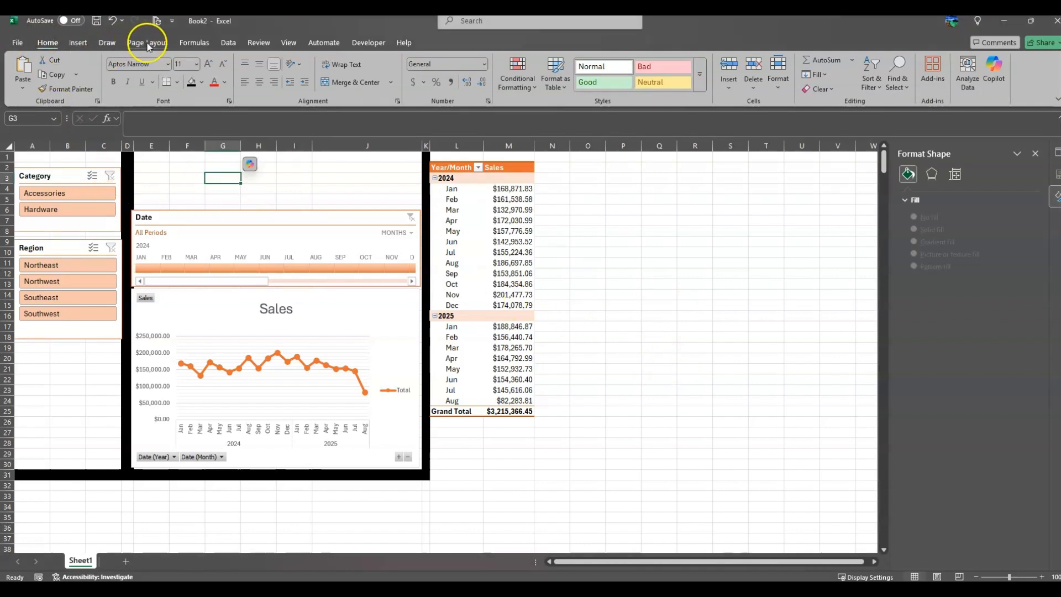
left_click(148, 42)
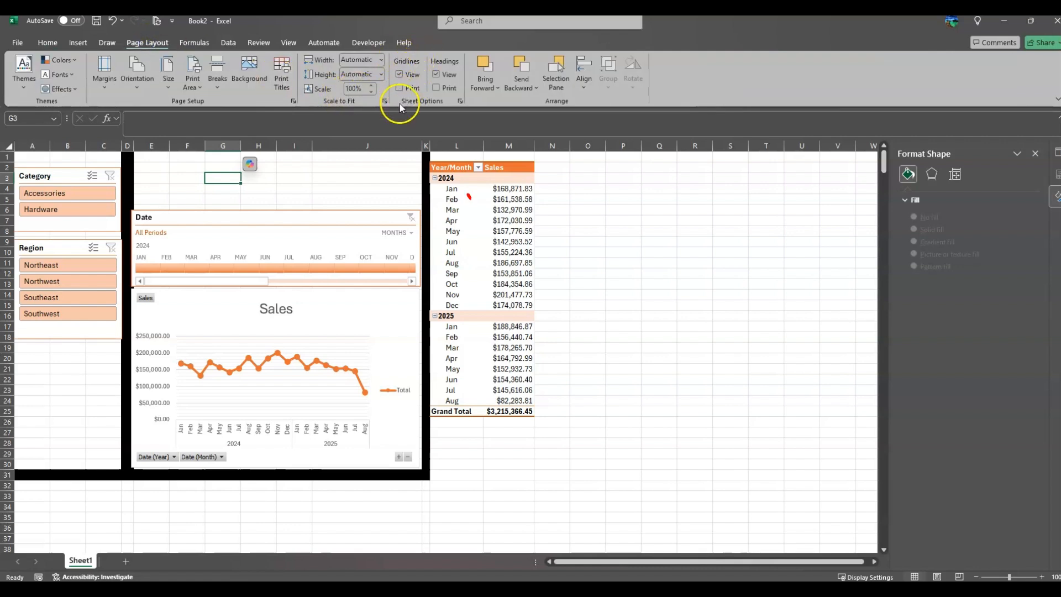
left_click(399, 75)
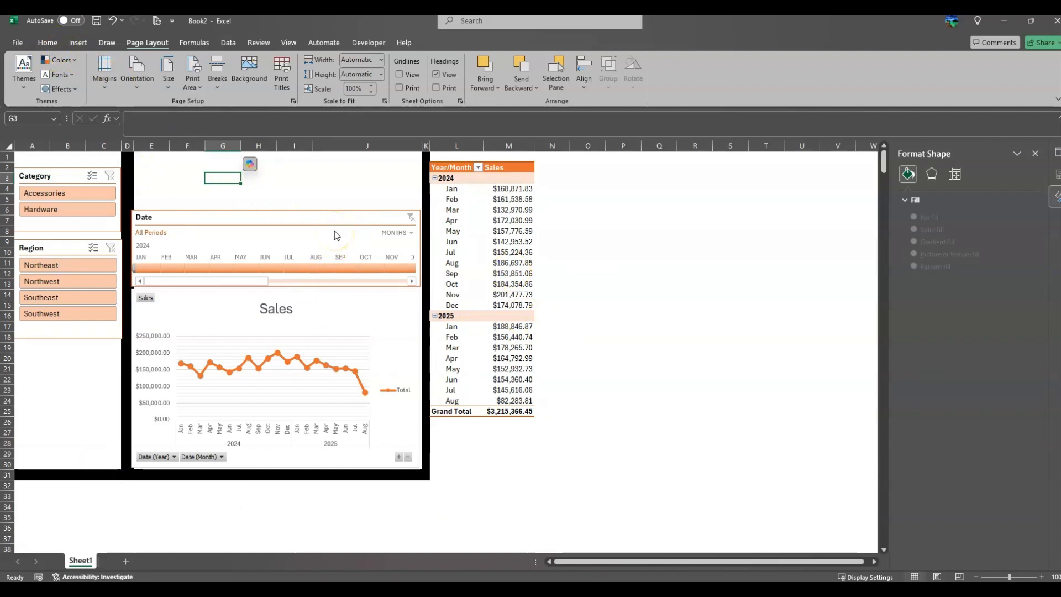
Add a plain black WordArt title reading "Sales Data" and center it above the Date timeline.
left_click(73, 44)
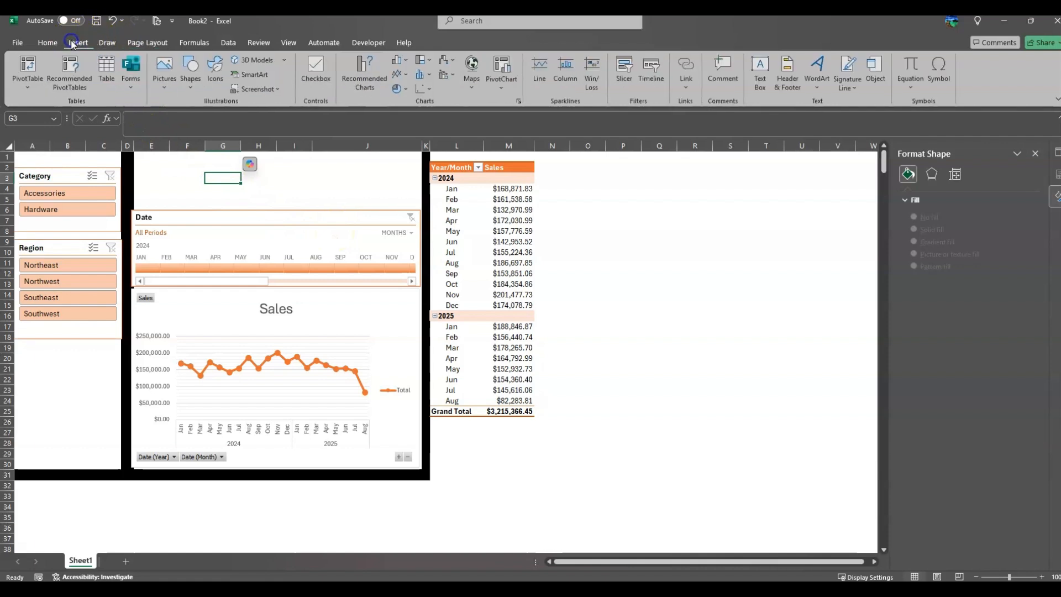
left_click(820, 82)
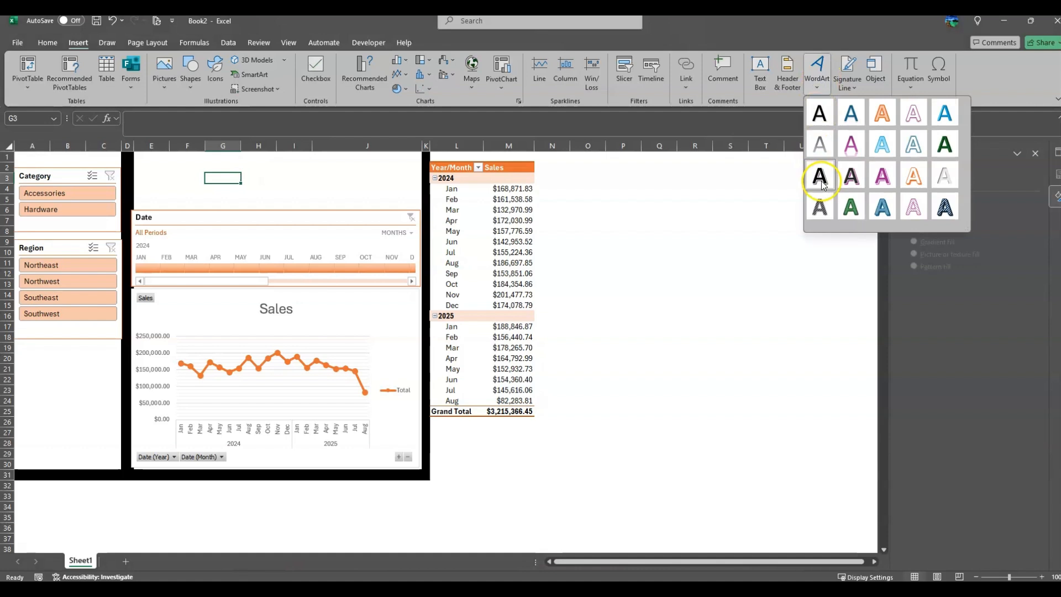
left_click(821, 115)
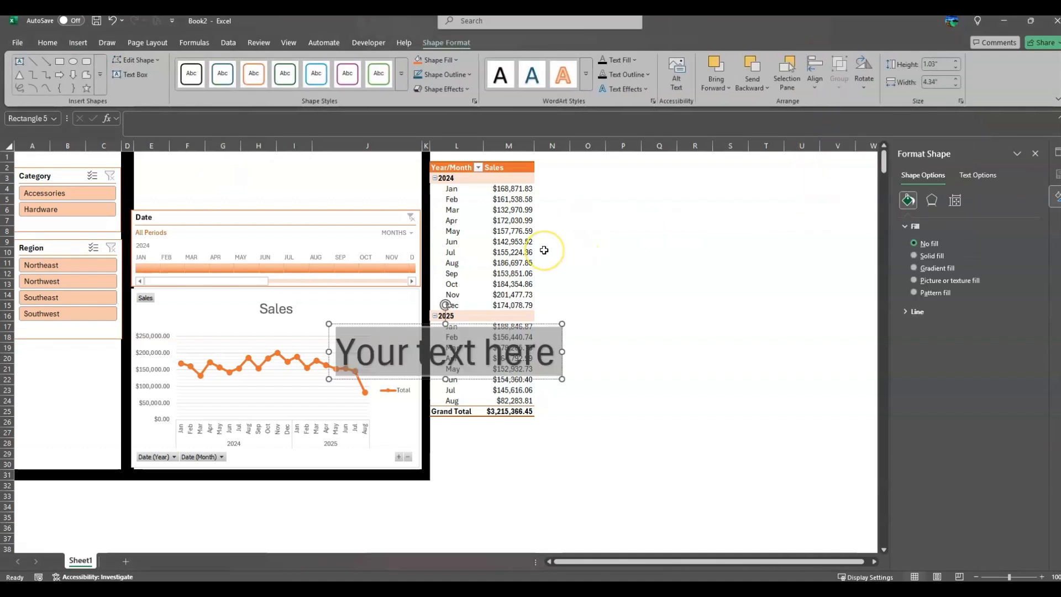
type("Sales Data")
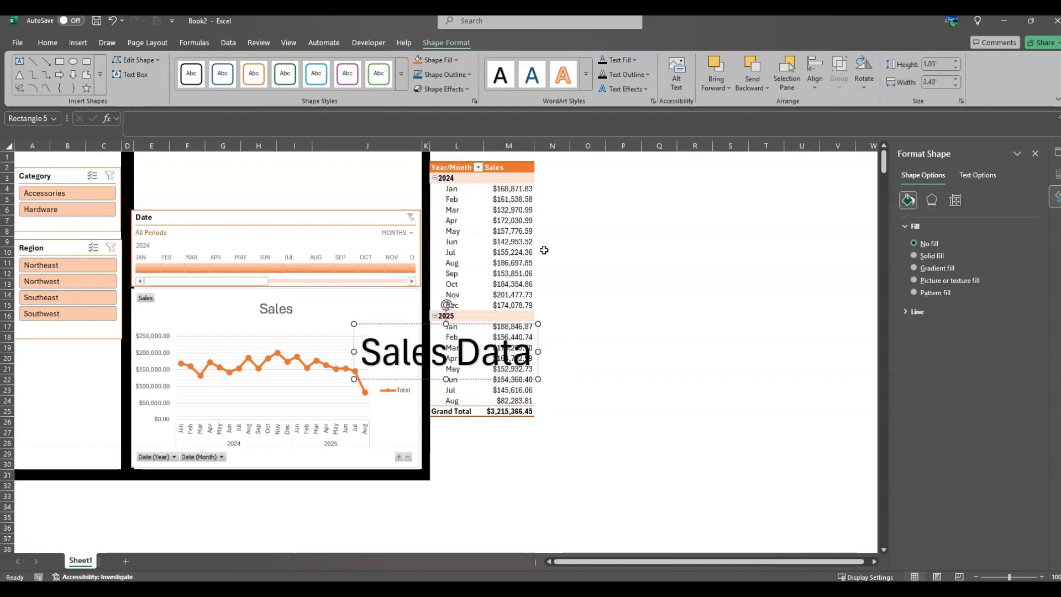
left_click_drag(446, 324, 267, 157)
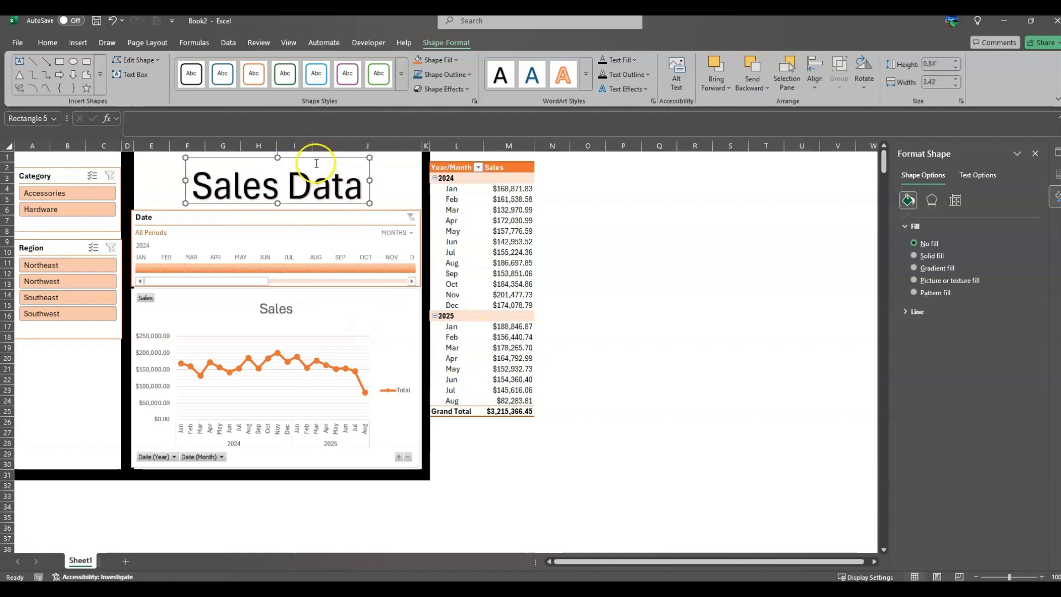
left_click_drag(350, 206, 333, 202)
Recolor the whole "Sales Data" title text to the theme's dark orange.
triple_click(324, 190)
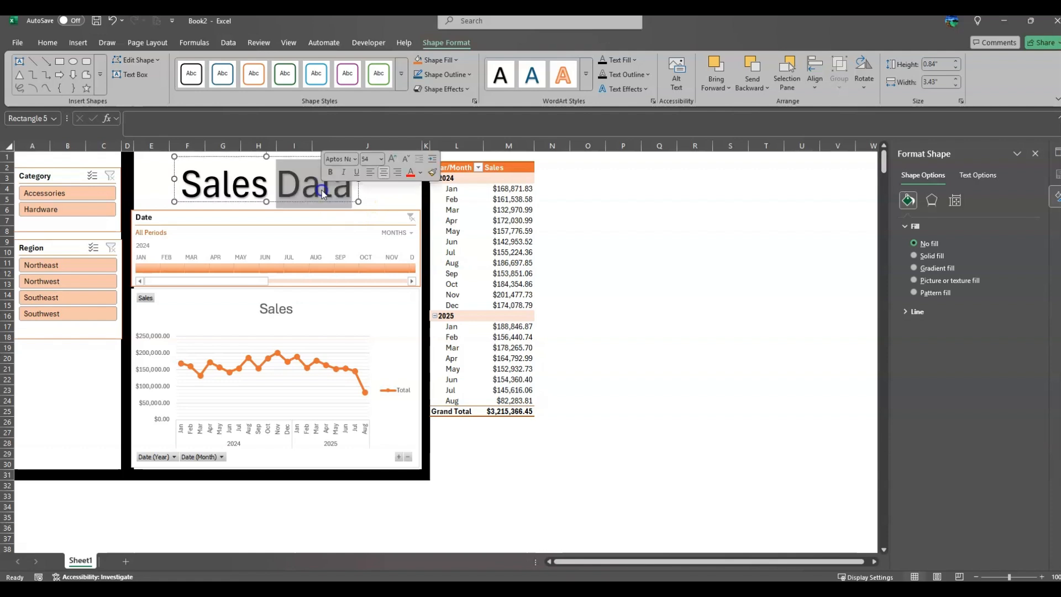
left_click(51, 43)
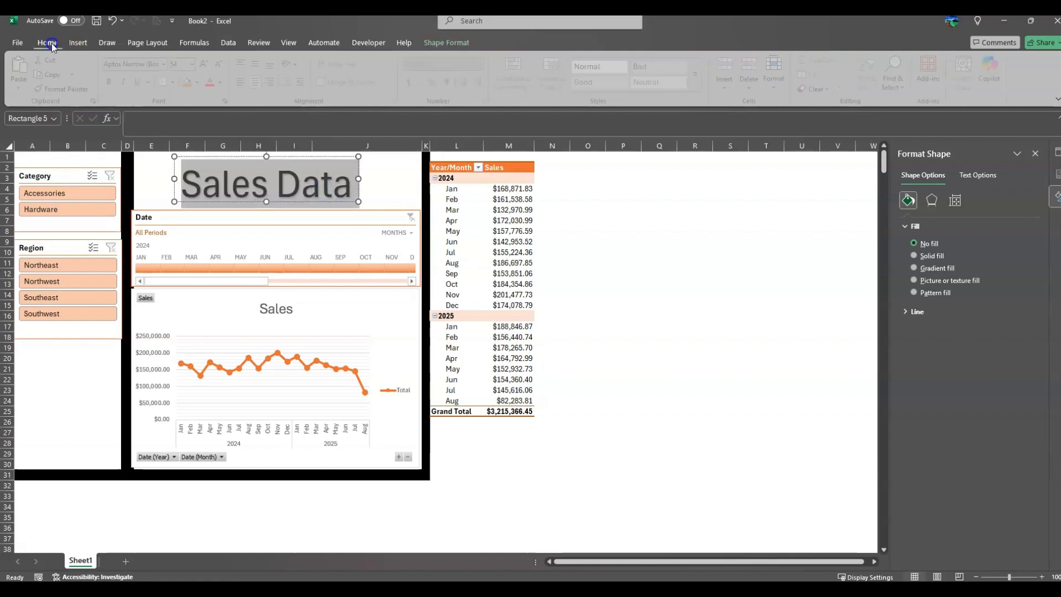
left_click(223, 83)
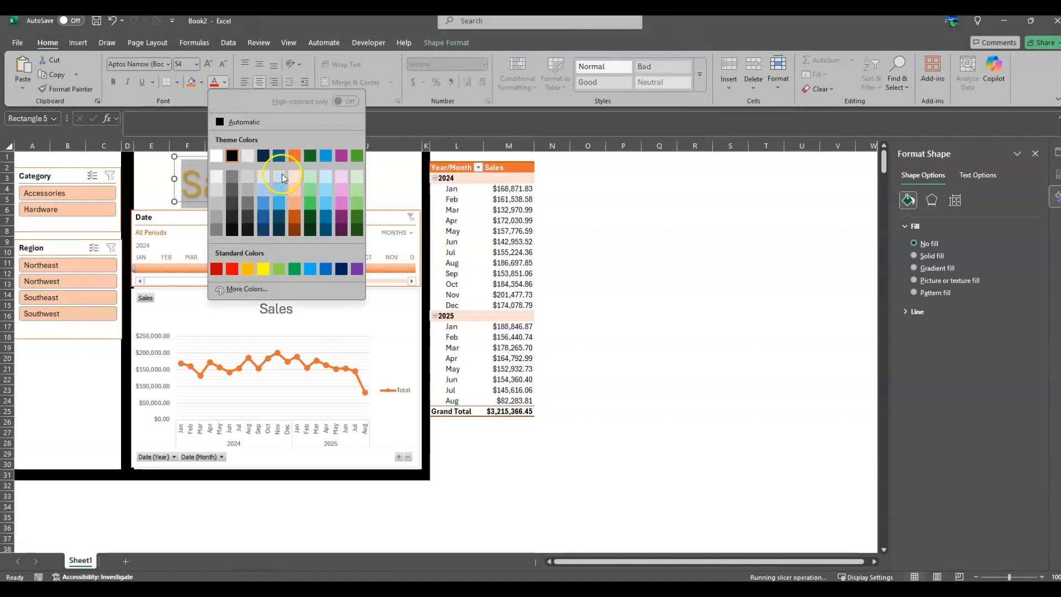
left_click(295, 218)
left_click(390, 190)
left_click(295, 202)
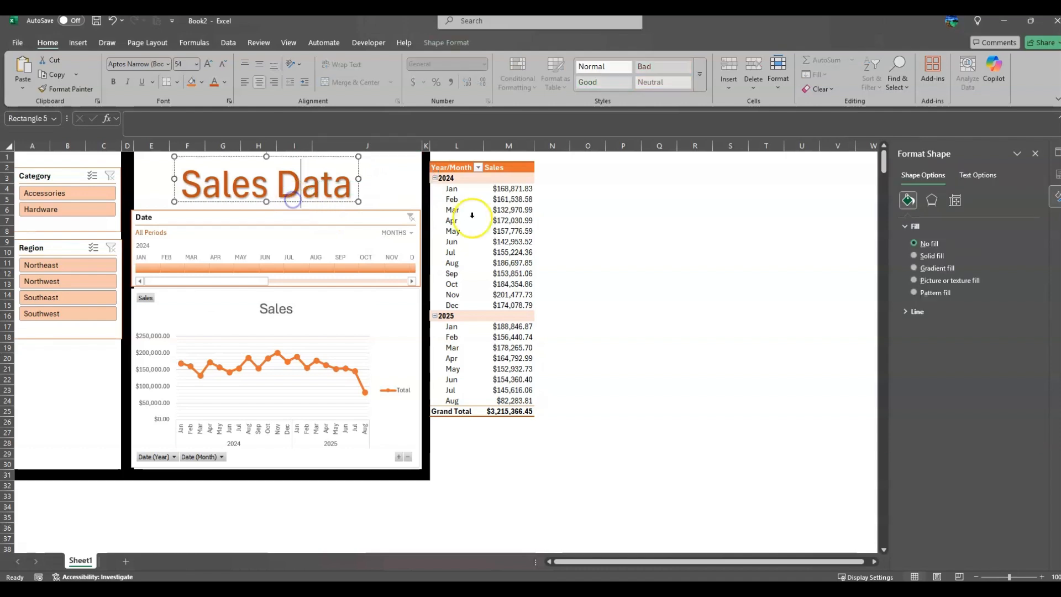
left_click(730, 284)
left_click(364, 231)
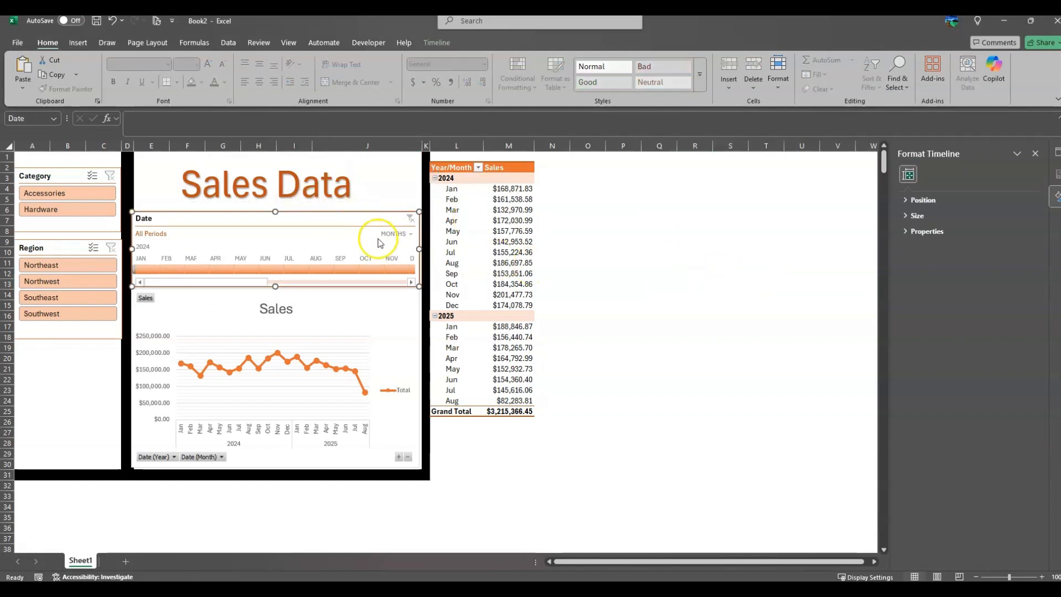